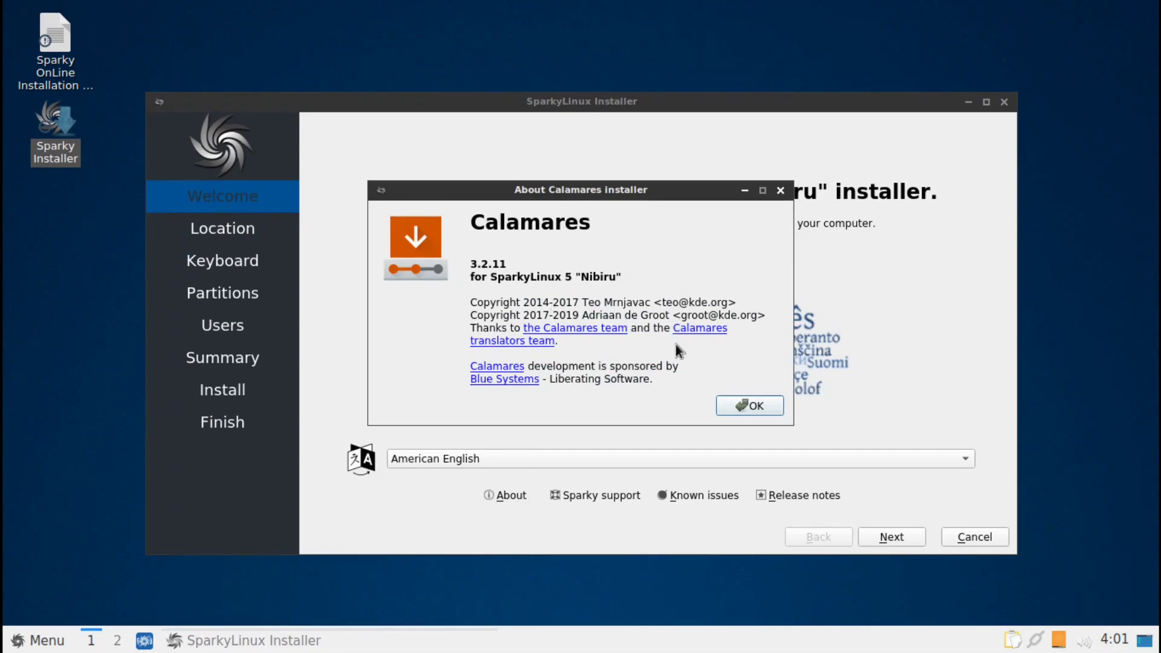
Close the About window and set the installer's location to region Asia, zone Jakarta, keeping American English as the language
click(755, 411)
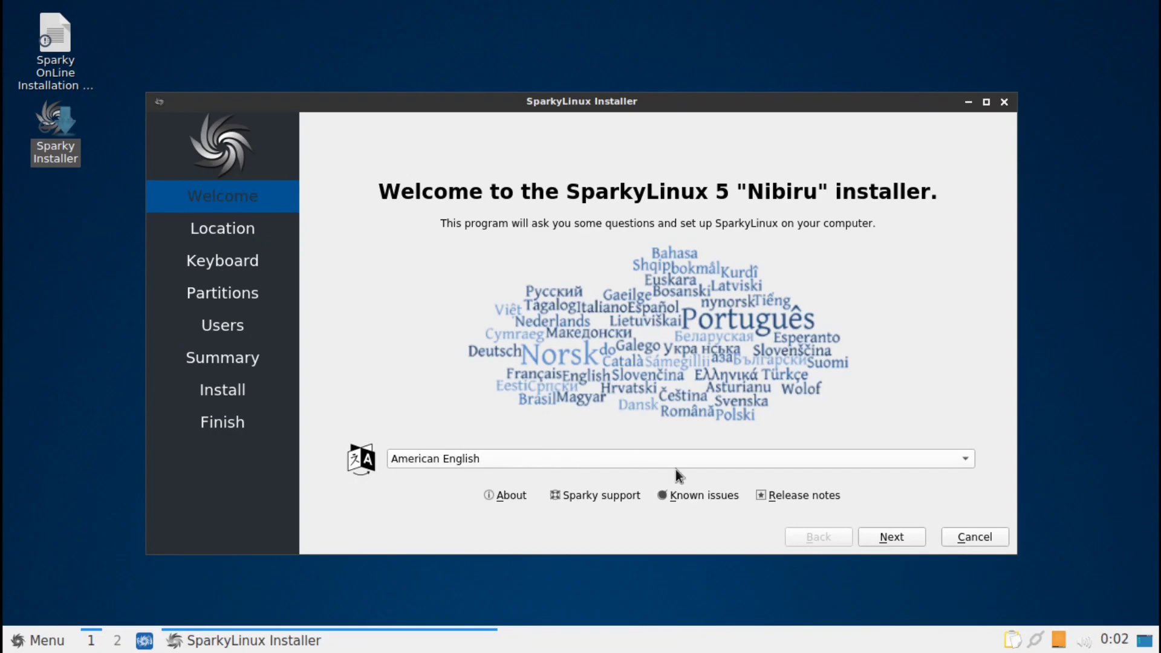
click(892, 537)
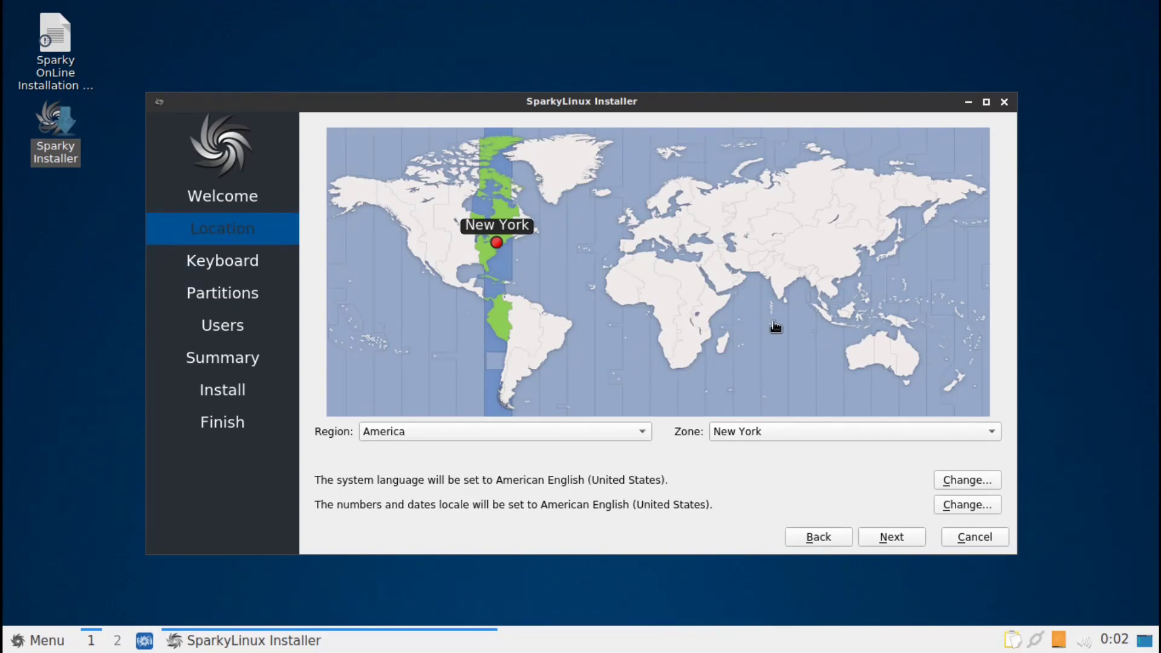
click(836, 328)
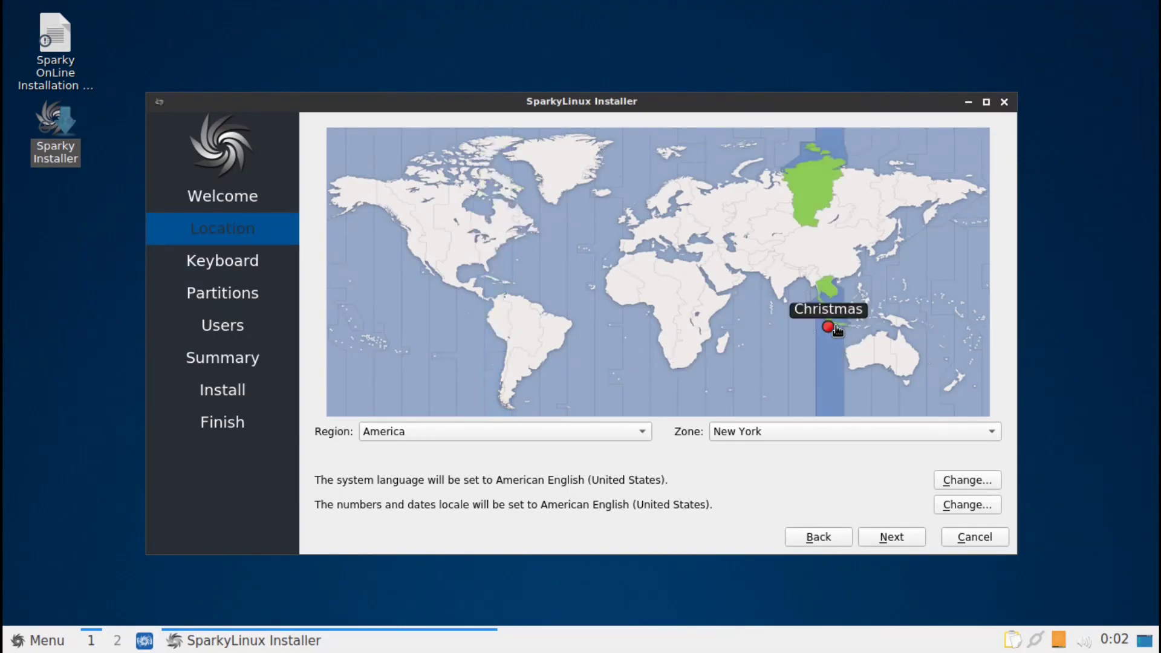
click(848, 326)
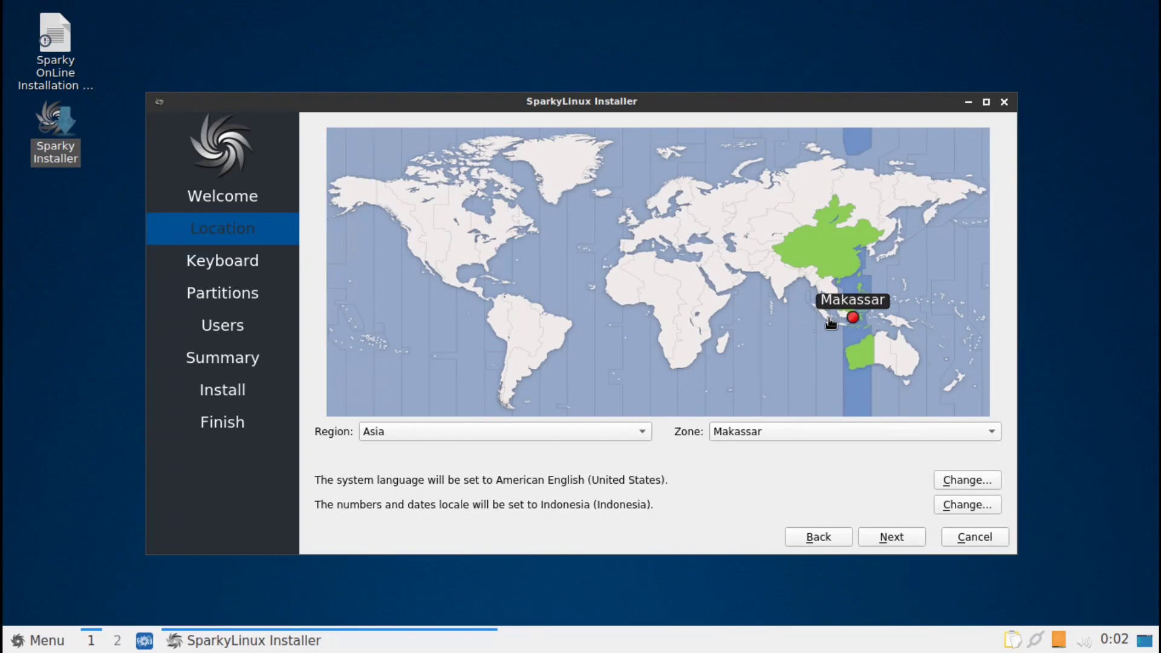
click(831, 322)
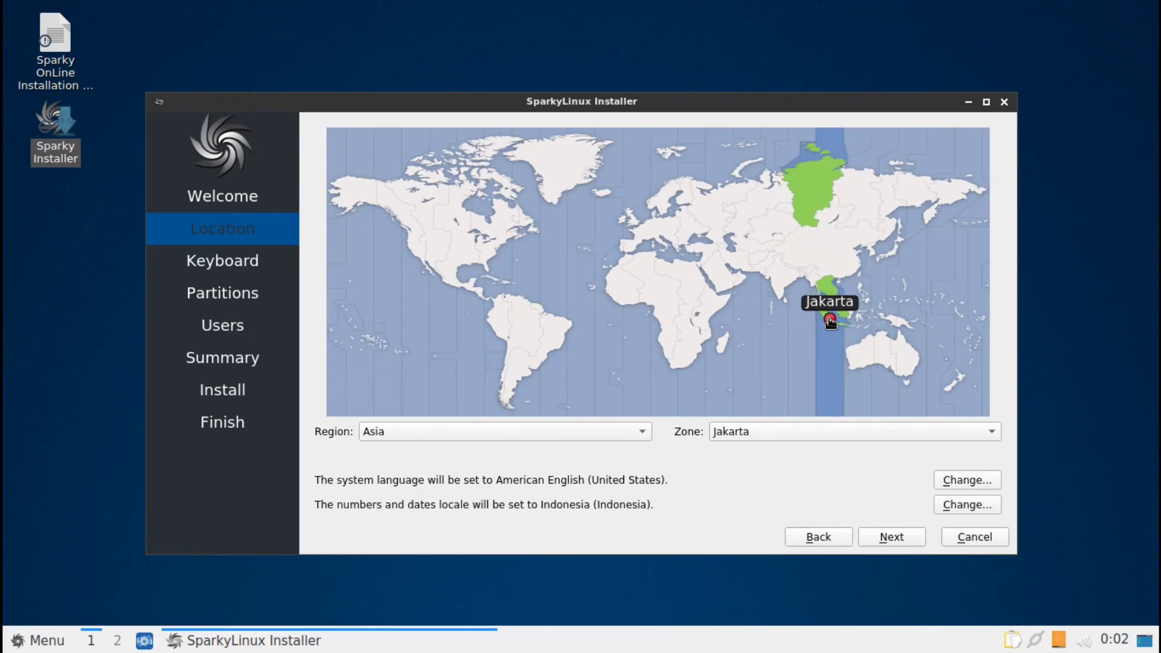
click(891, 537)
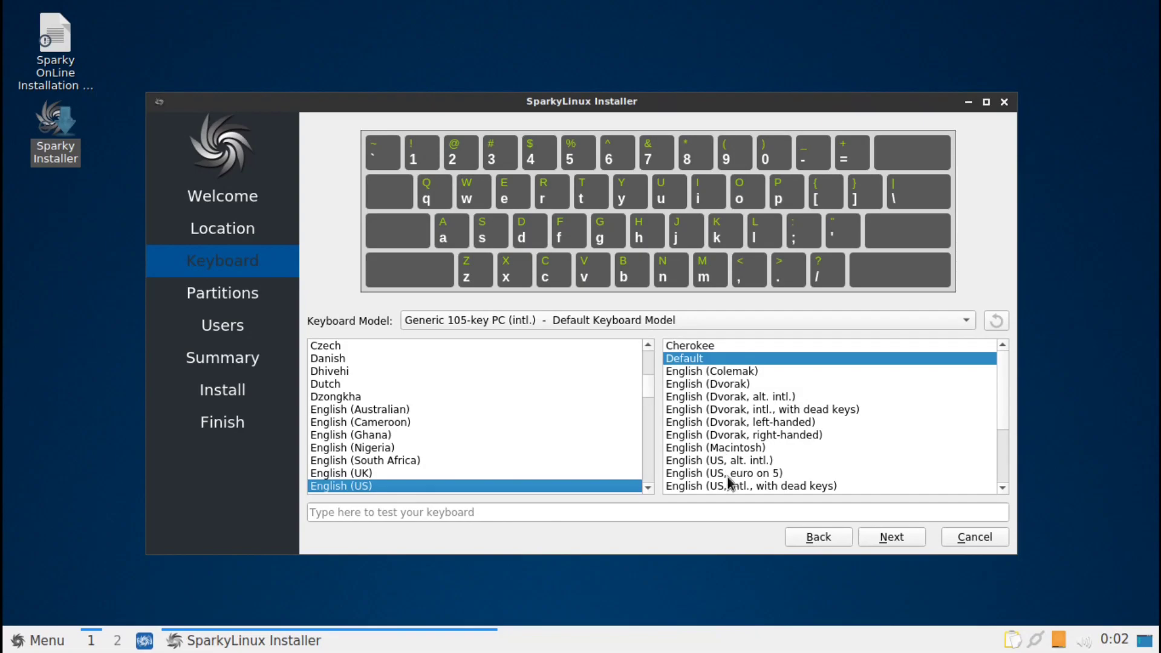
Accept the English (US) default keyboard layout and choose to erase the 10.0 GiB VBOX disk with no swap
click(897, 534)
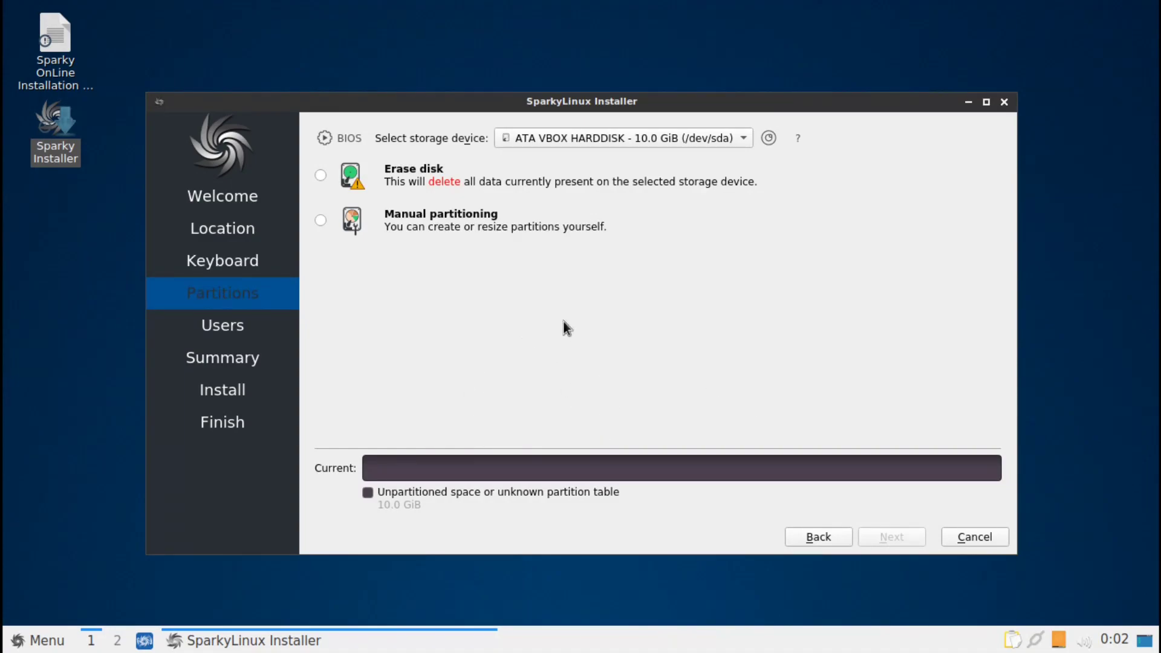
click(321, 176)
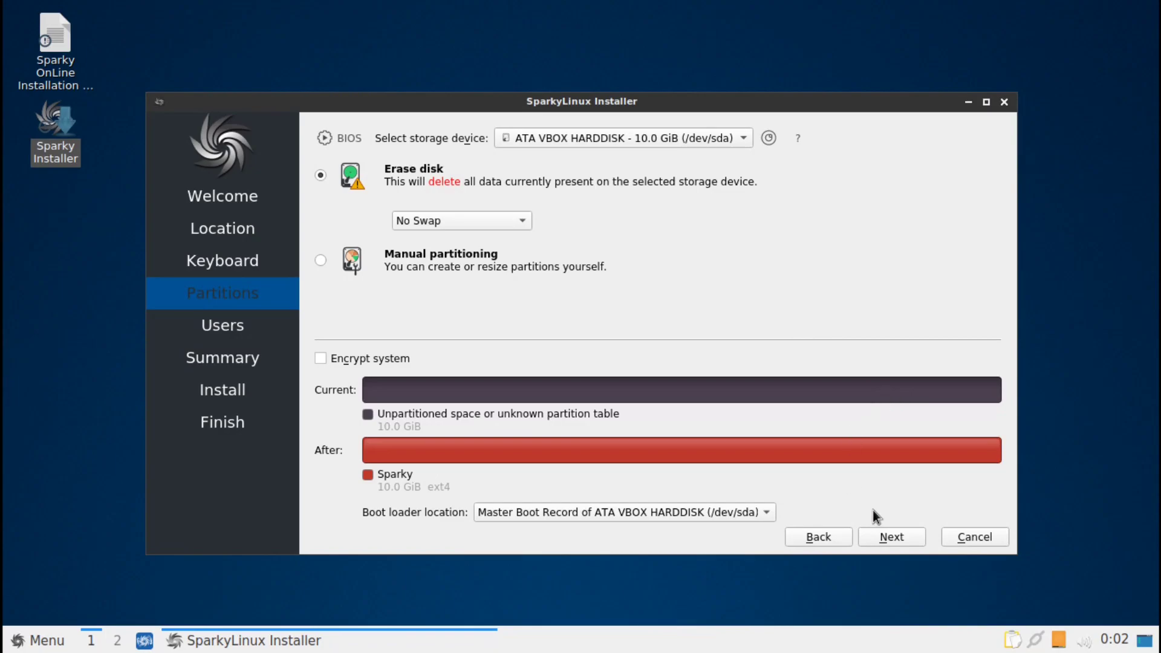
click(911, 538)
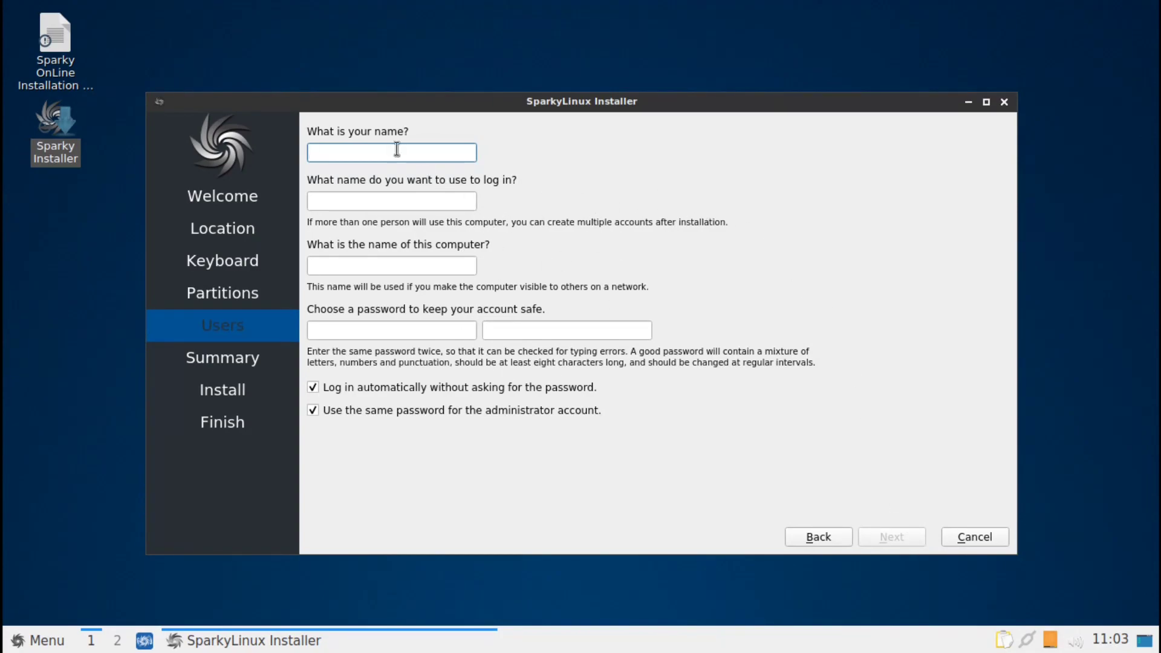
Set the user's name to Indonesia Belajar and the login name to belajaridn, keeping the suggested computer name
text(Indonesi)
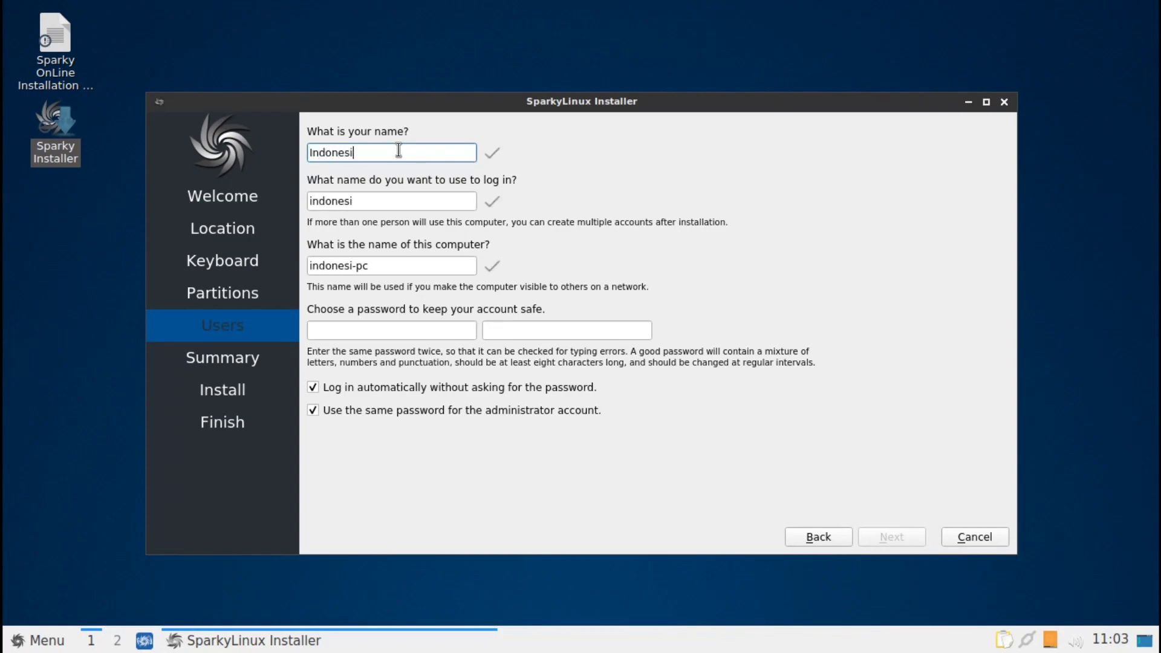
text(a Belajar)
double_click(427, 195)
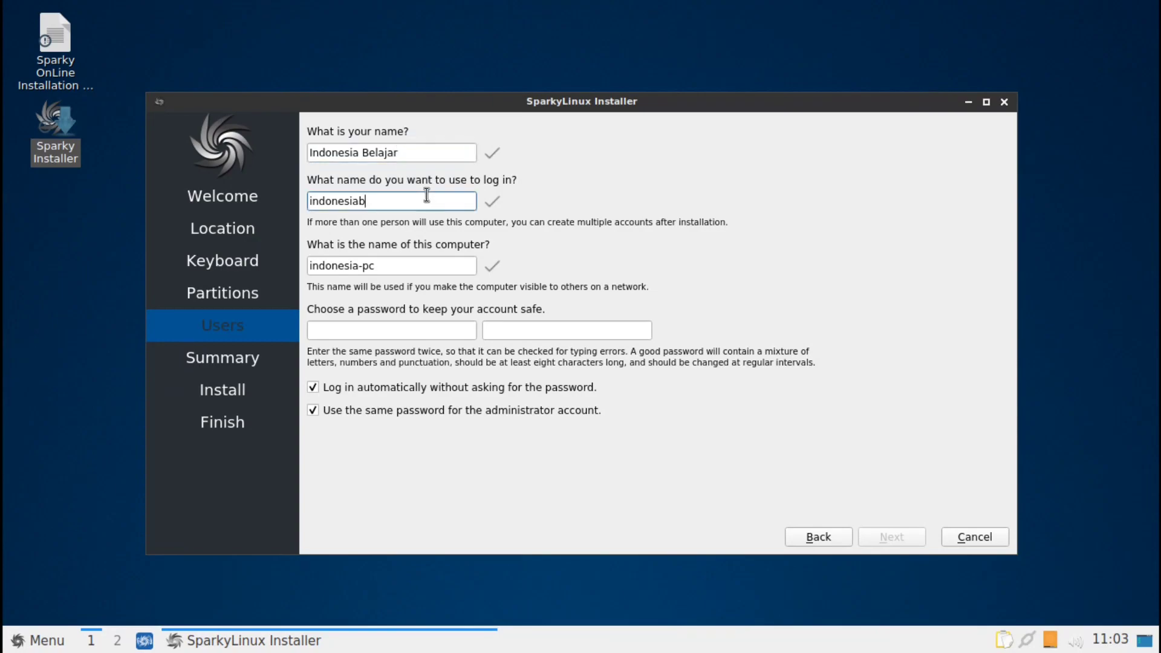
text(belajaridn)
key(Tab)
key(Tab)
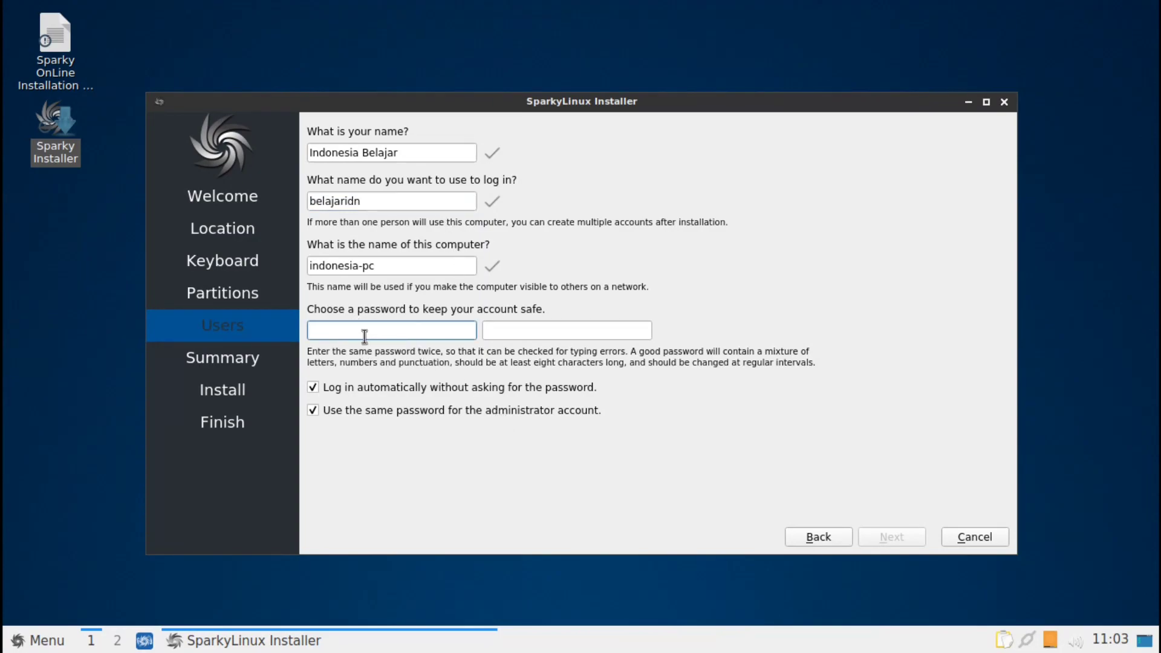
Enter and repeat the account password, turn off automatic login, and continue to the installation summary
text(********)
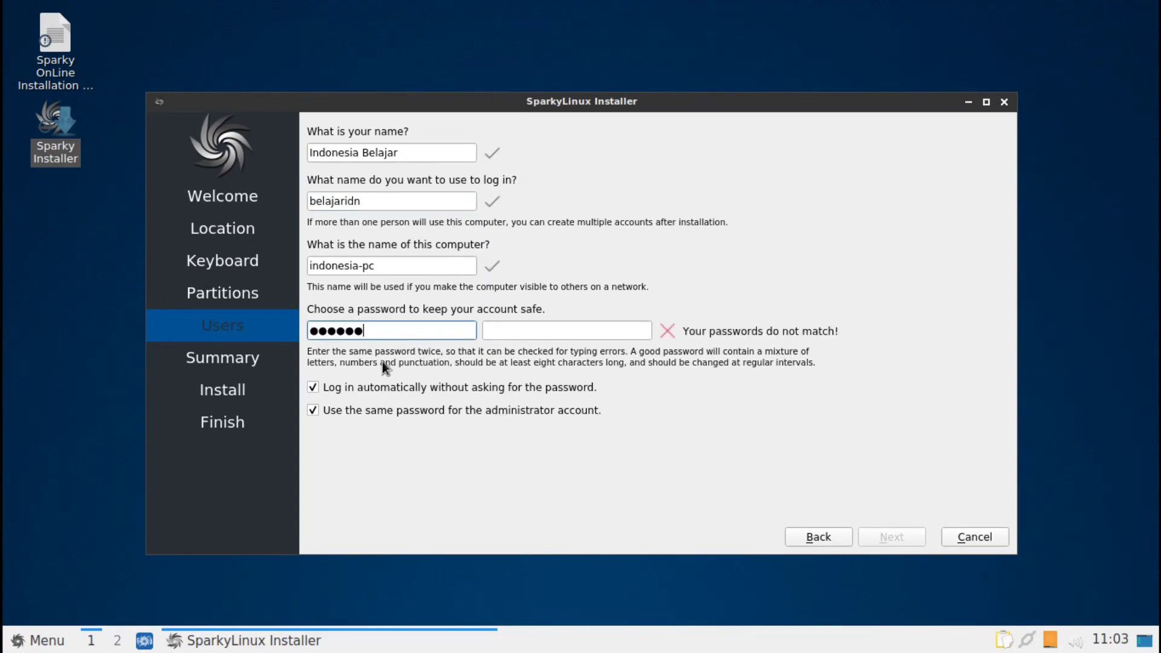
key(Tab)
text(********)
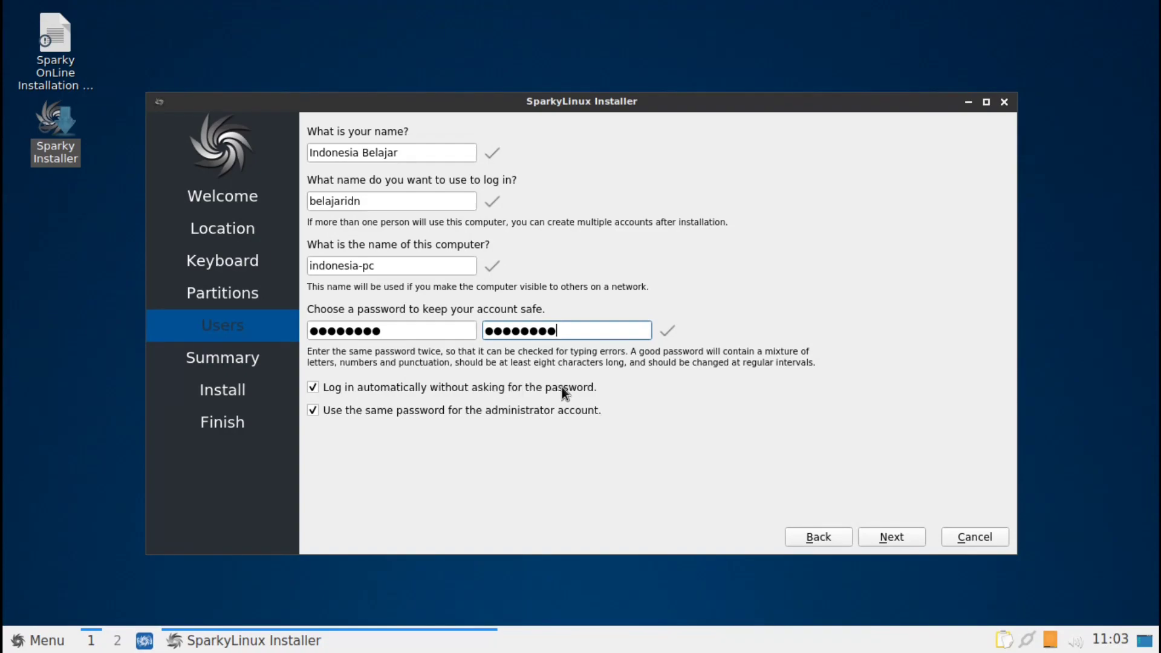
click(313, 387)
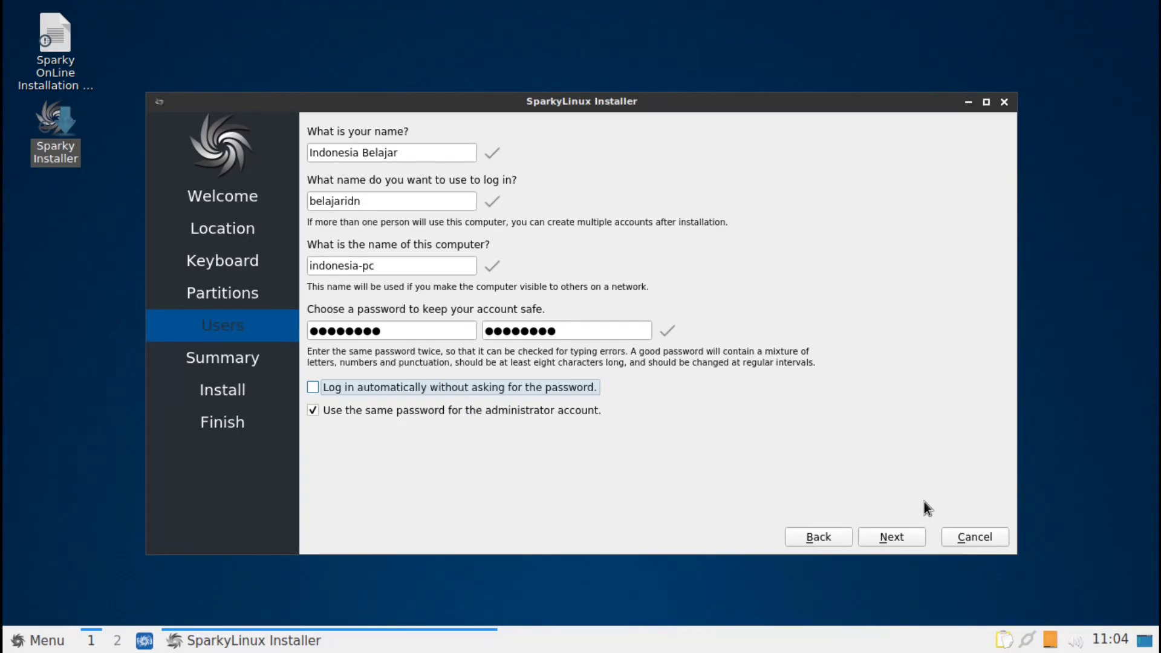
click(916, 535)
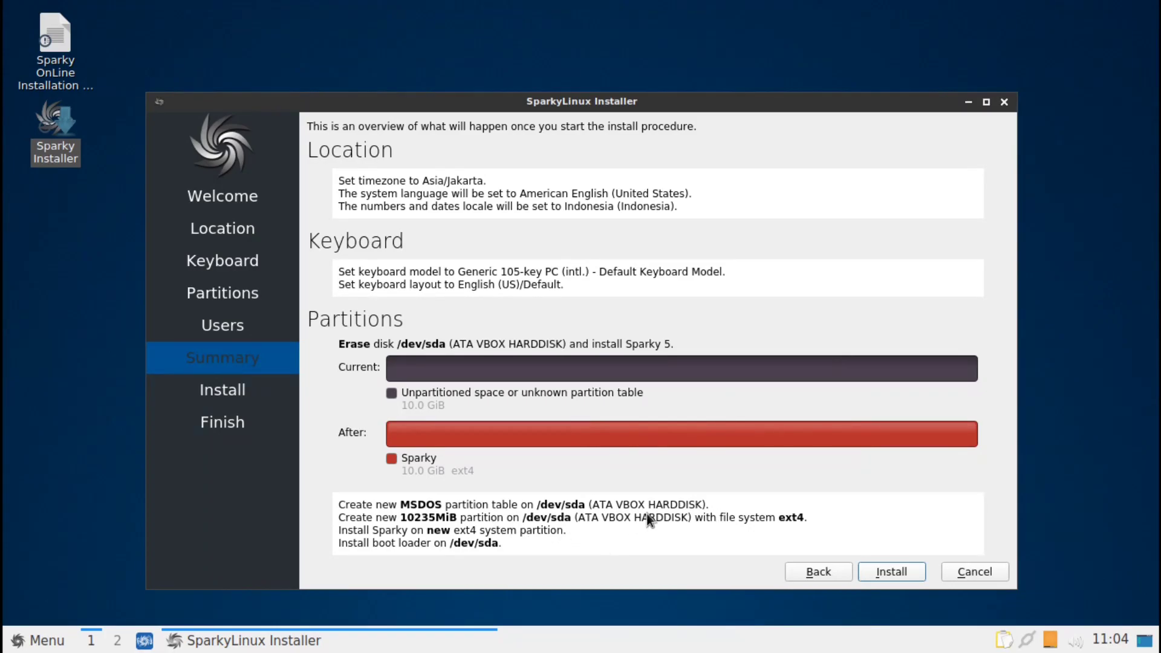
Install the system with the summarised settings and restart the computer once the installation is done
click(919, 570)
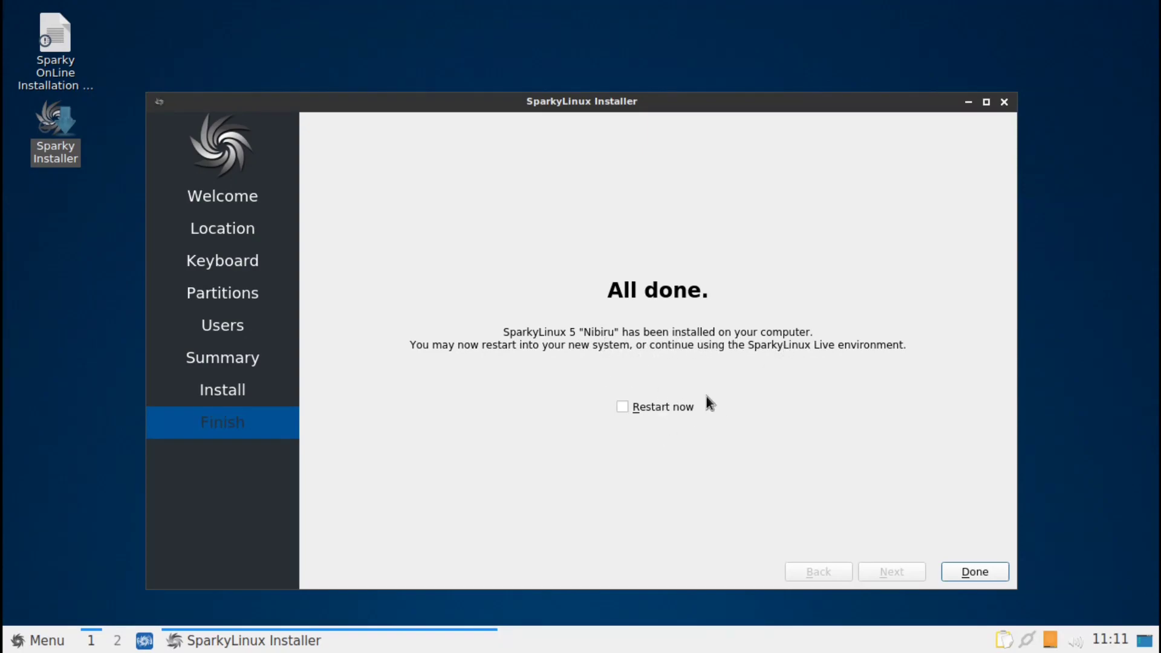
click(622, 408)
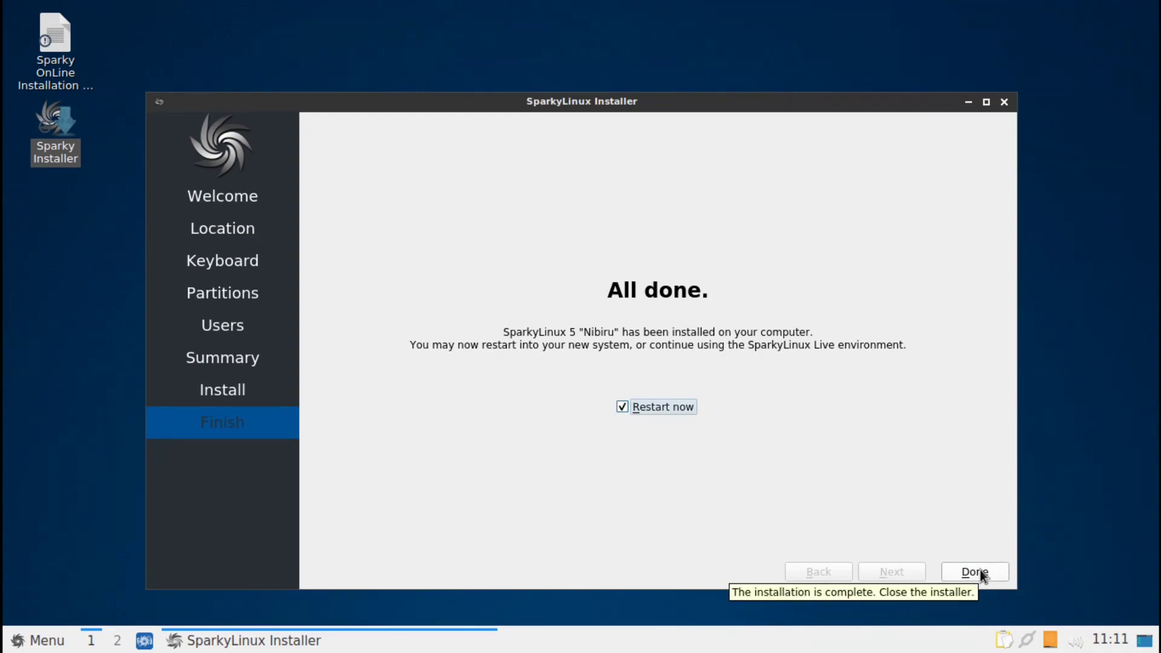
click(1003, 575)
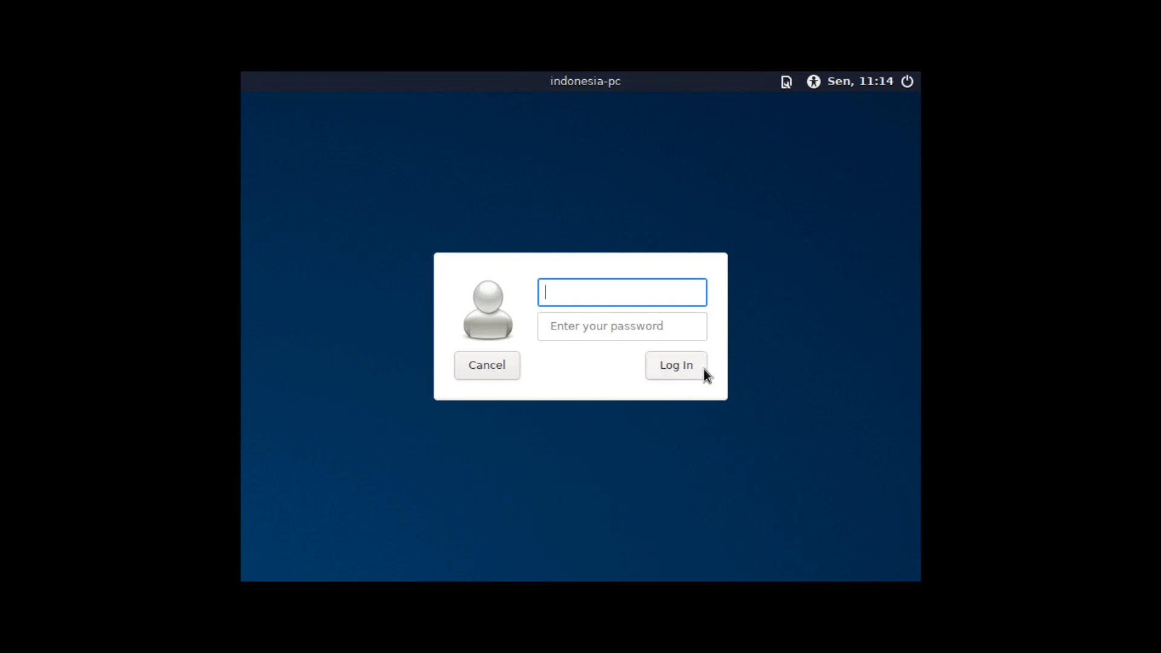
click(617, 329)
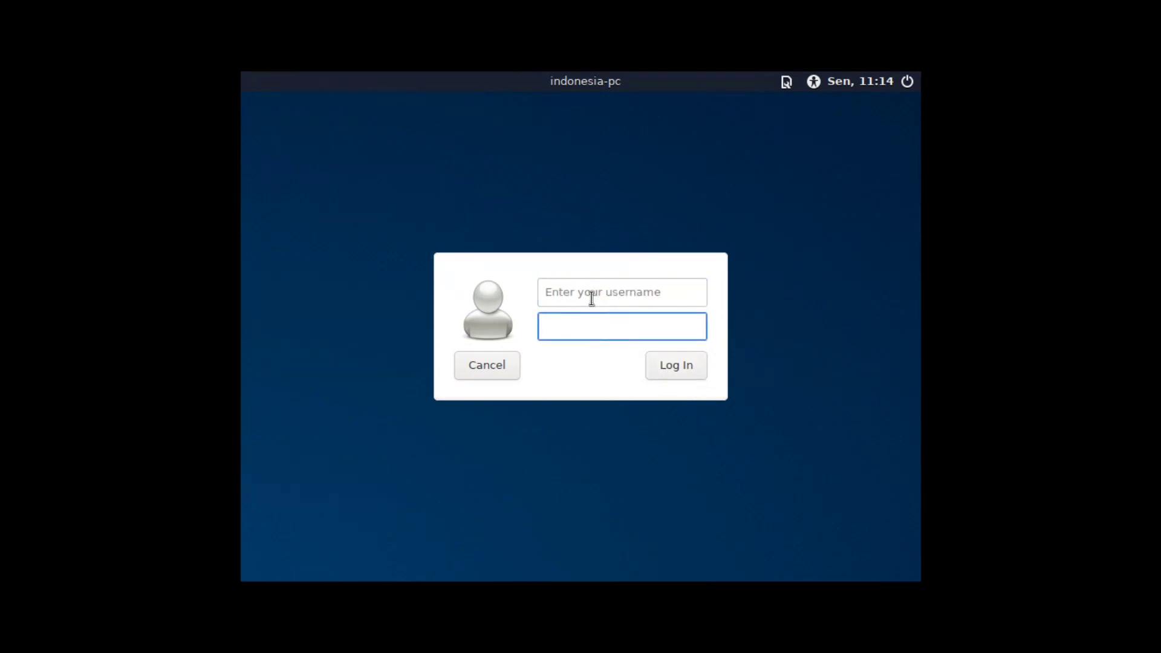
click(591, 298)
click(608, 325)
click(605, 299)
click(560, 329)
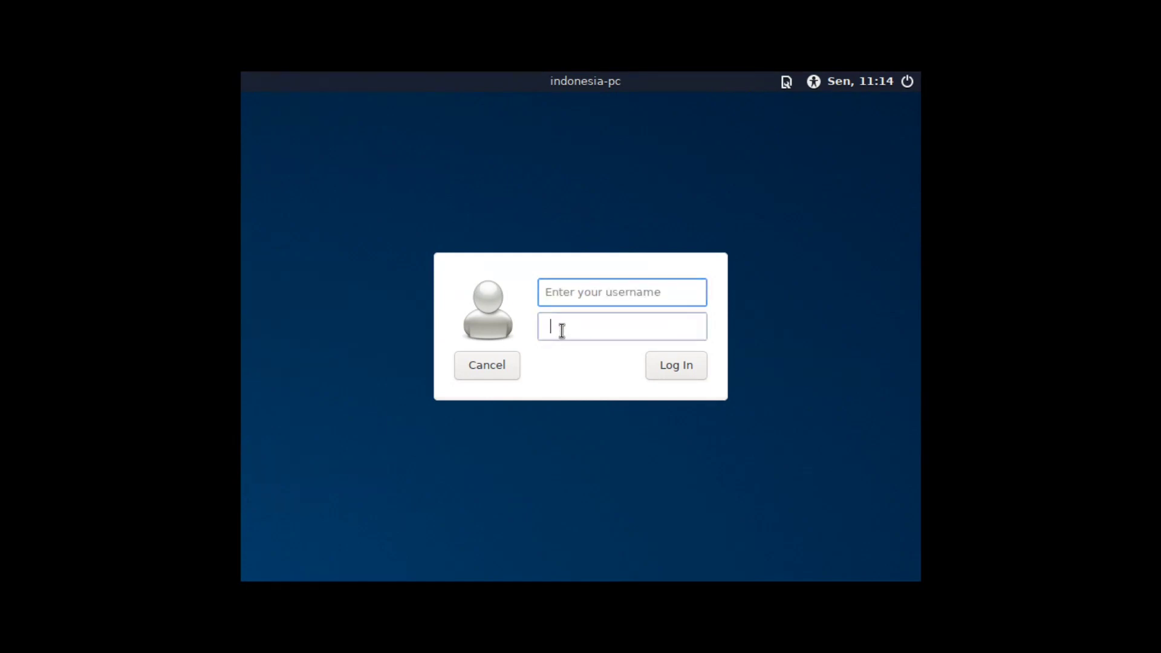
click(562, 295)
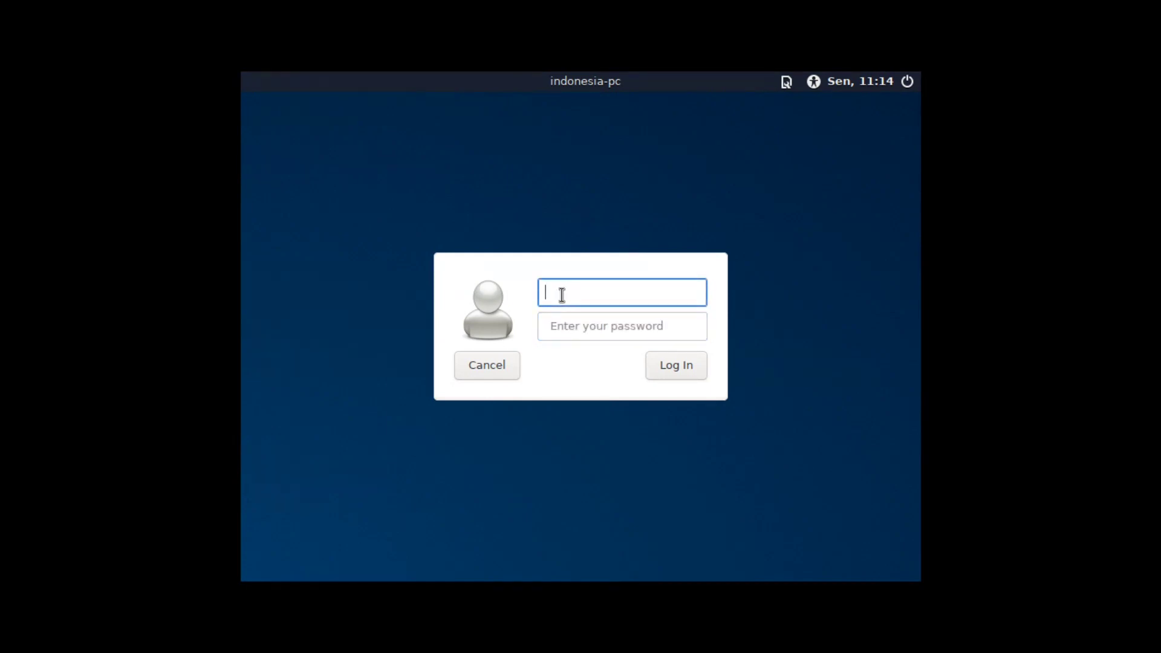
click(621, 301)
click(581, 321)
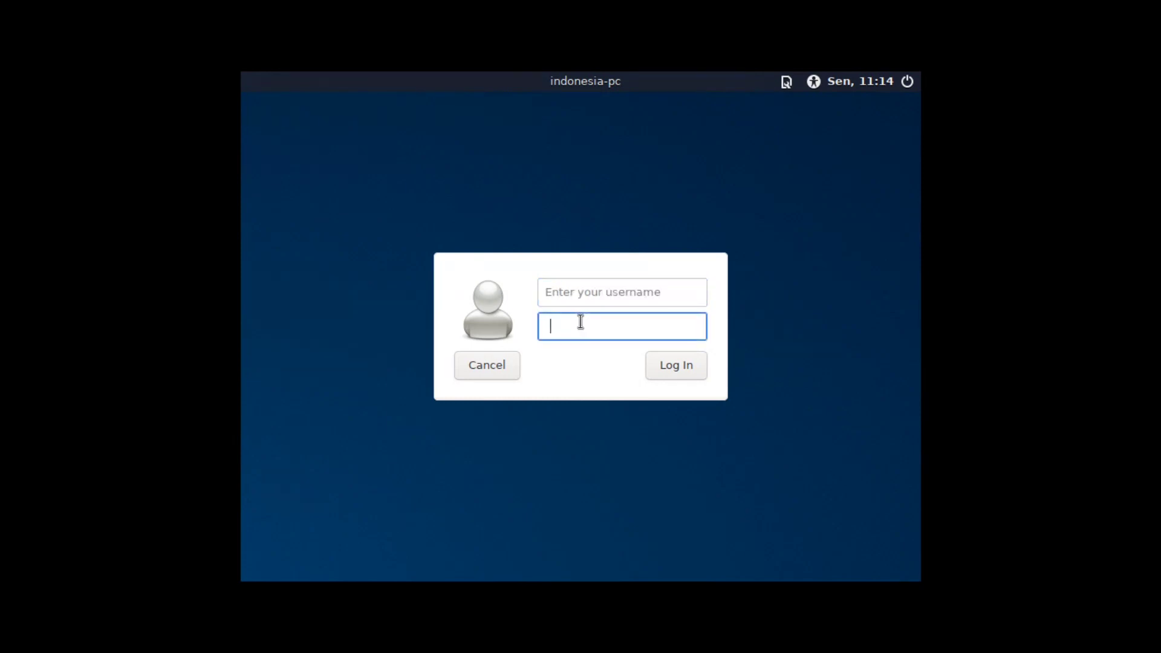
Log in to the installed system as belajaridn with the account password
click(599, 290)
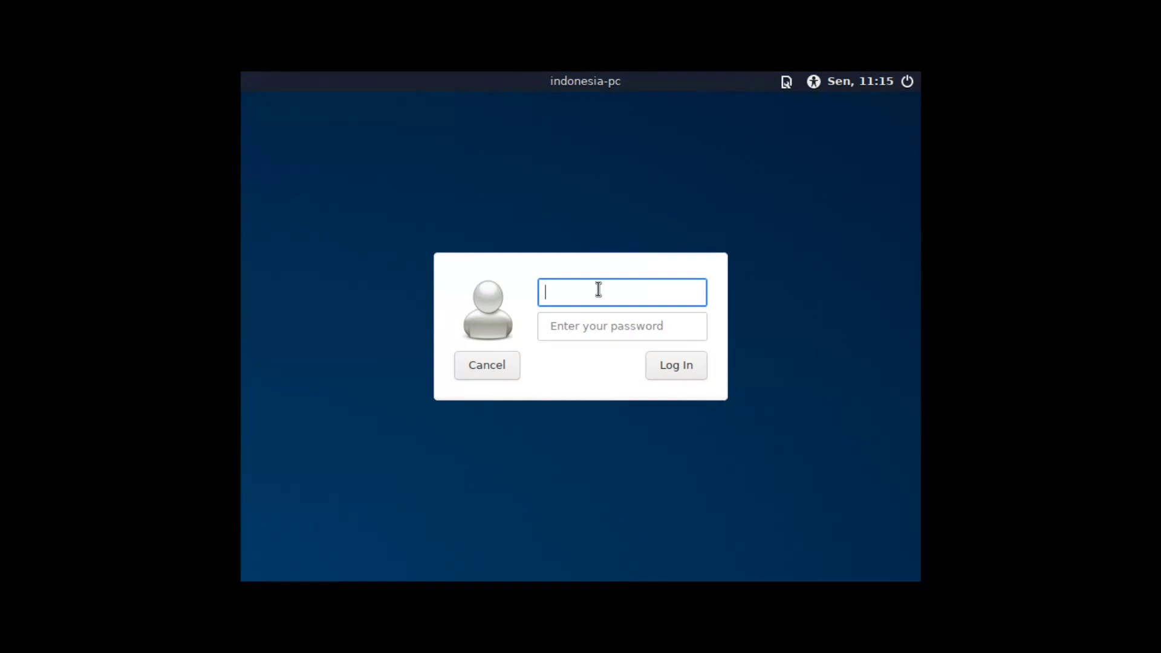
text(belajaridd)
key(Tab)
text(••••••)
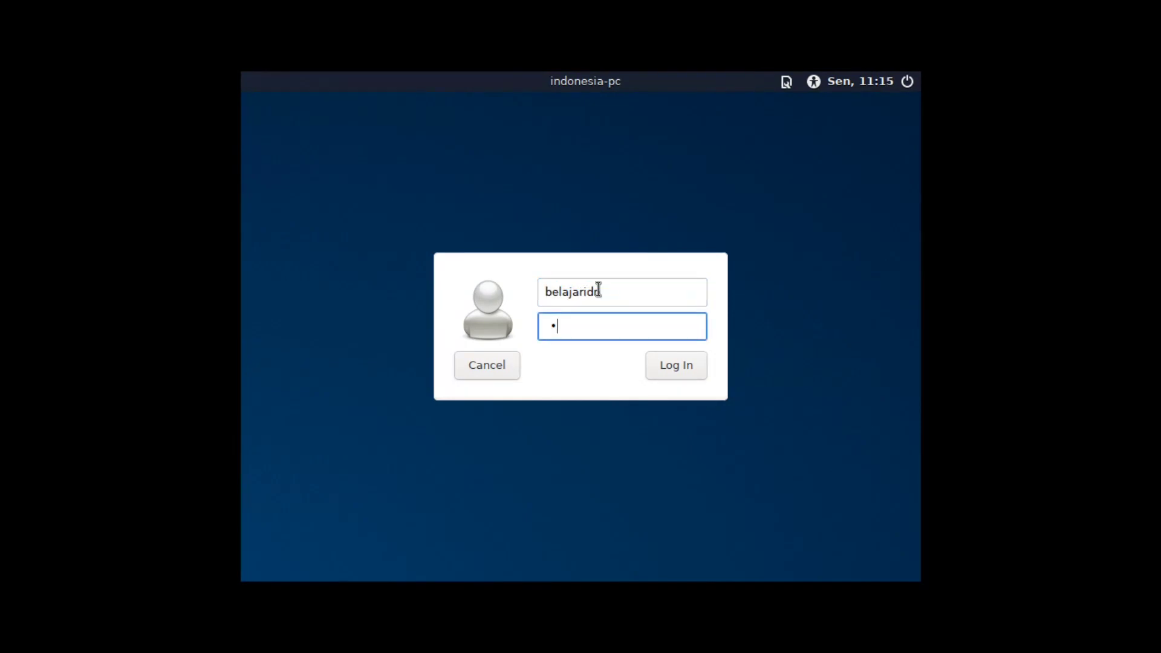
text(••)
click(690, 368)
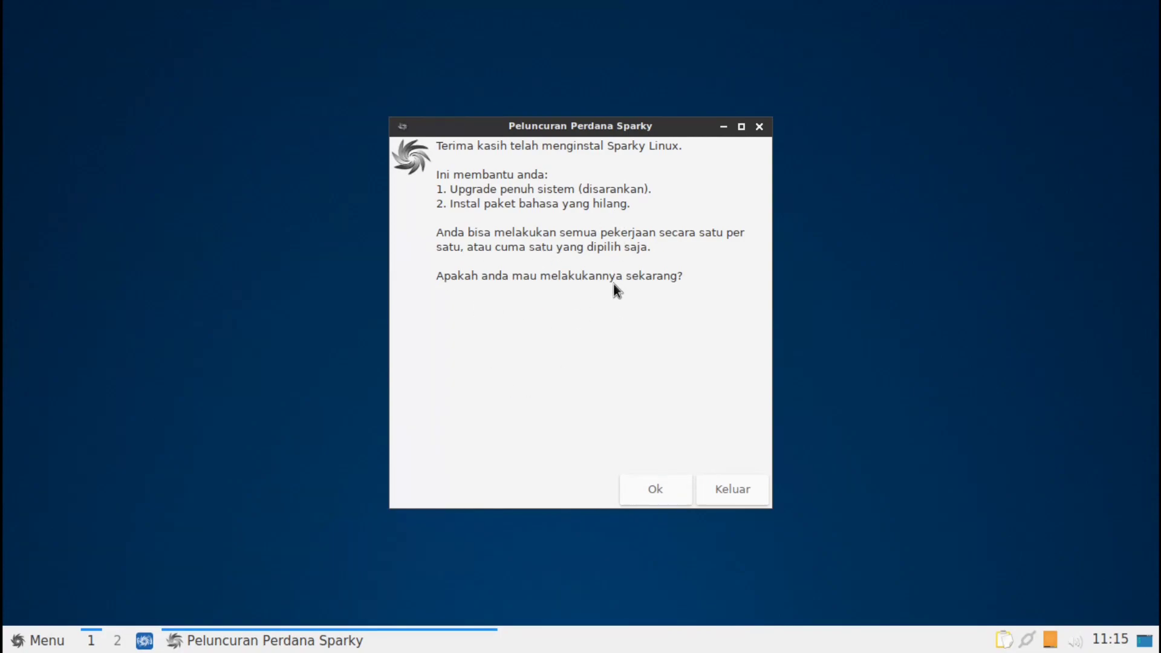
Exit the Peluncuran Perdana Sparky first-launch assistant without upgrading, and decline removing it from the system
click(732, 489)
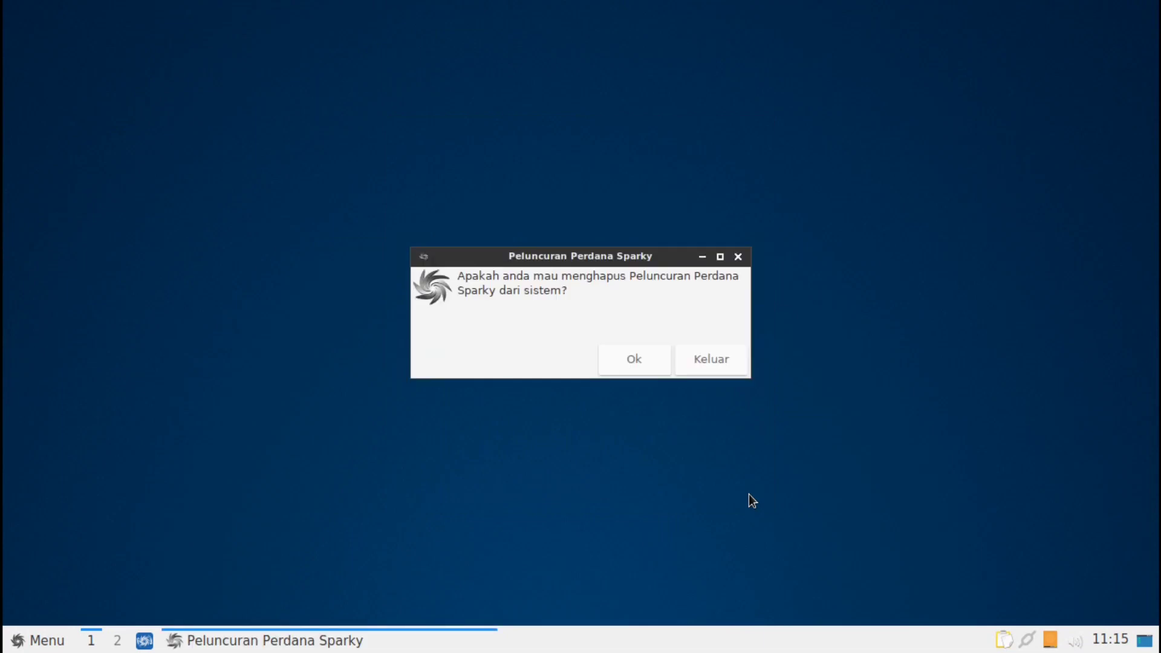
click(726, 370)
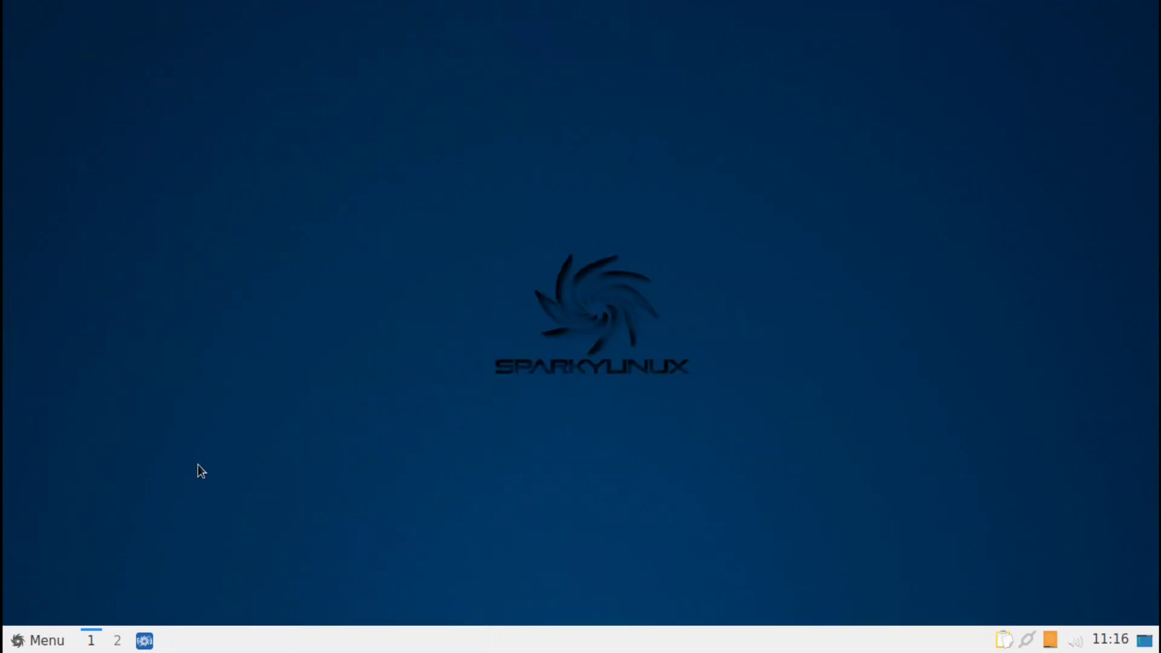
Check the LXQt desktop's version and licence information, and close the About window
click(26, 638)
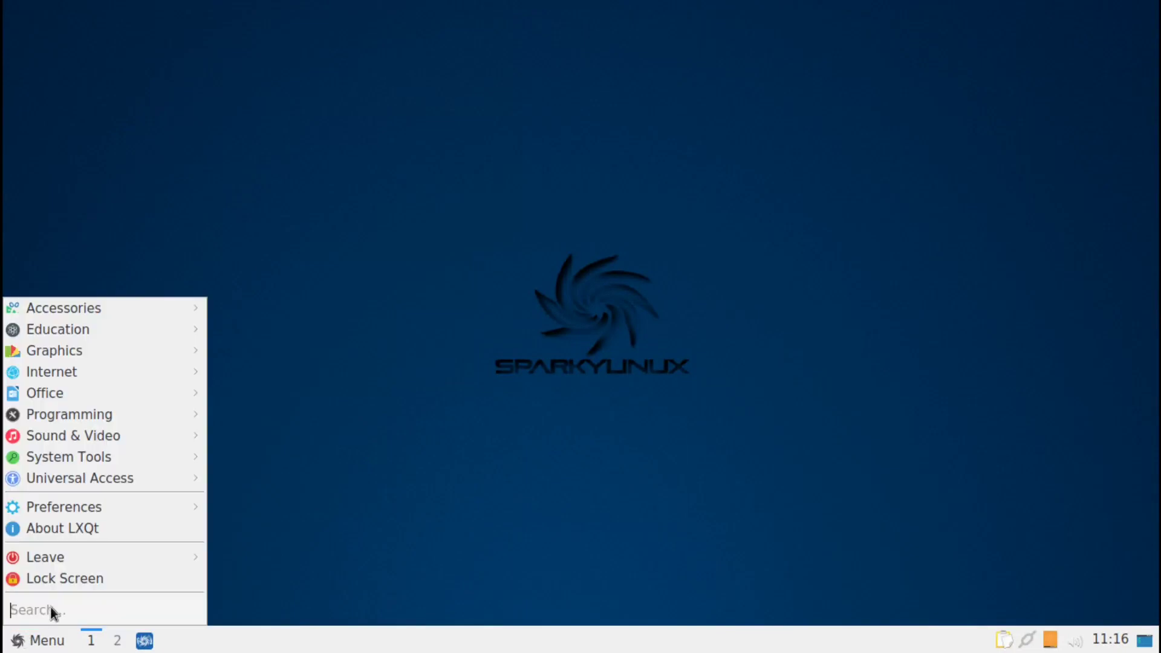
click(100, 529)
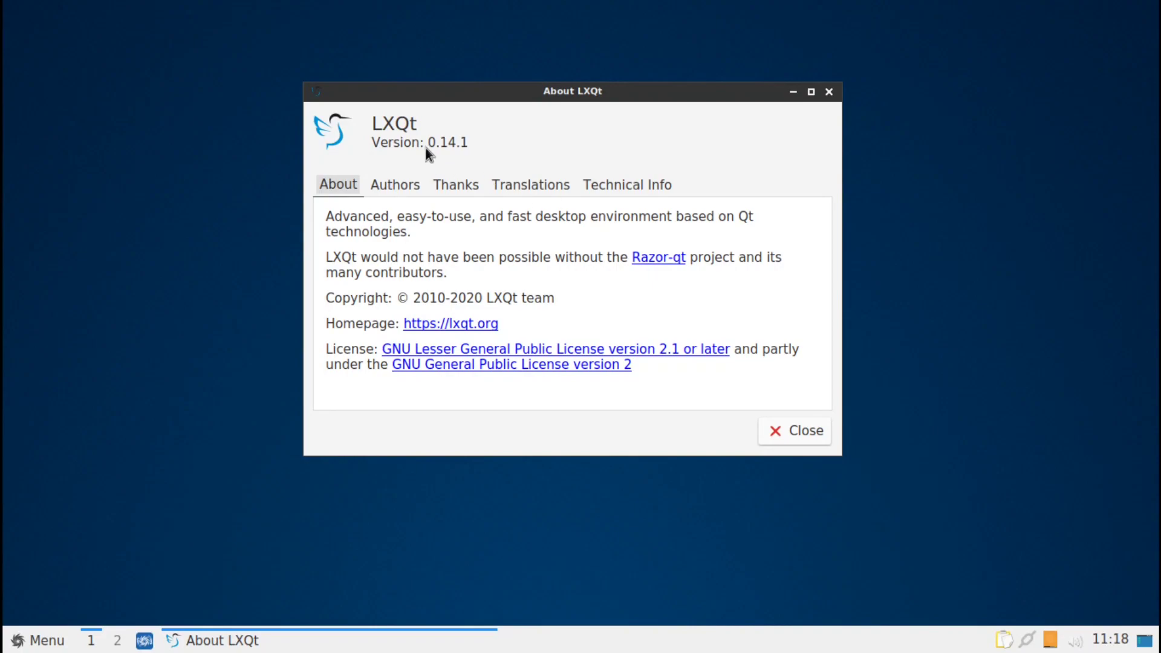
click(788, 441)
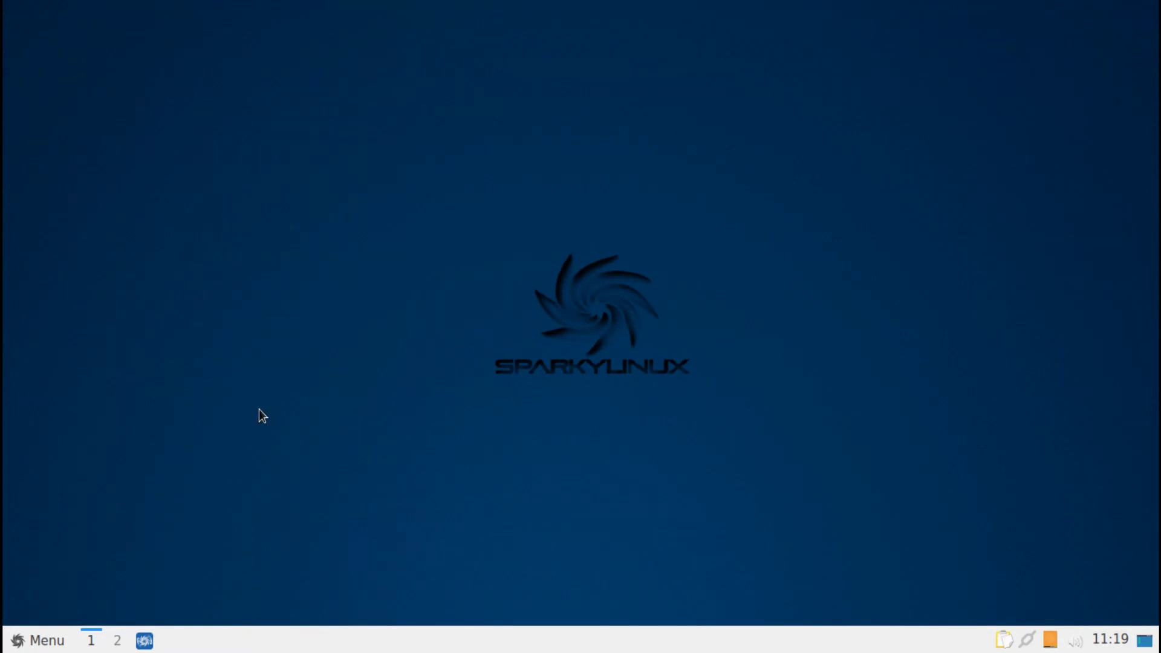
Browse the preinstalled applications in the Office, Education, Graphics, Sound & Video and Internet categories, and close the application list
click(33, 639)
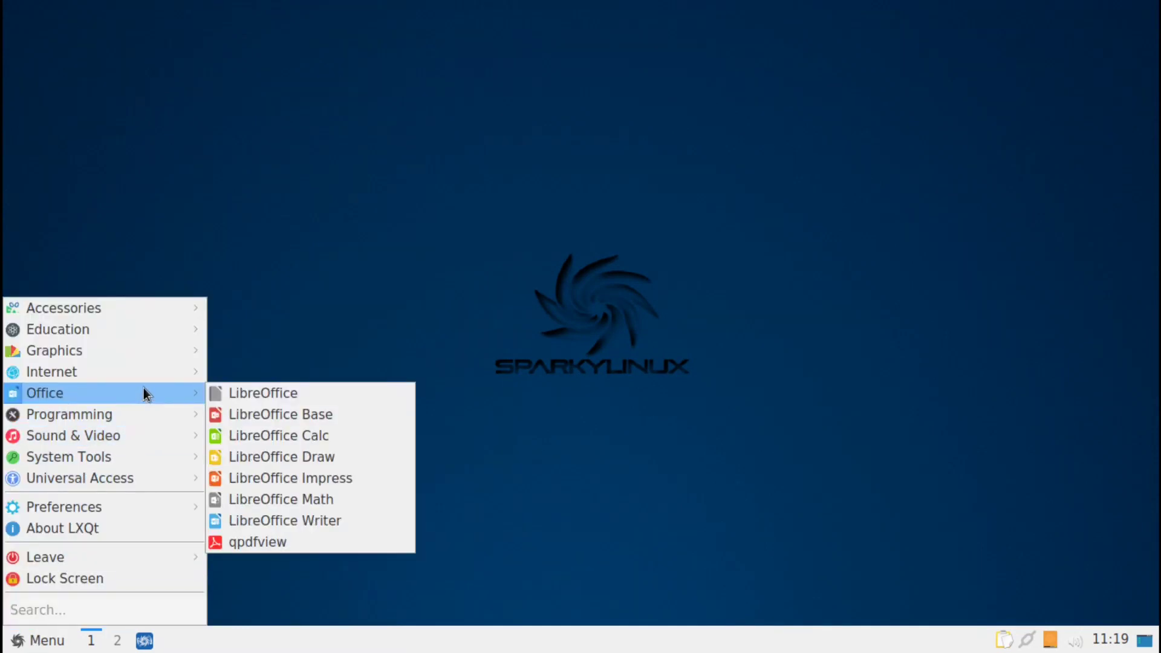
mouse_move(146, 352)
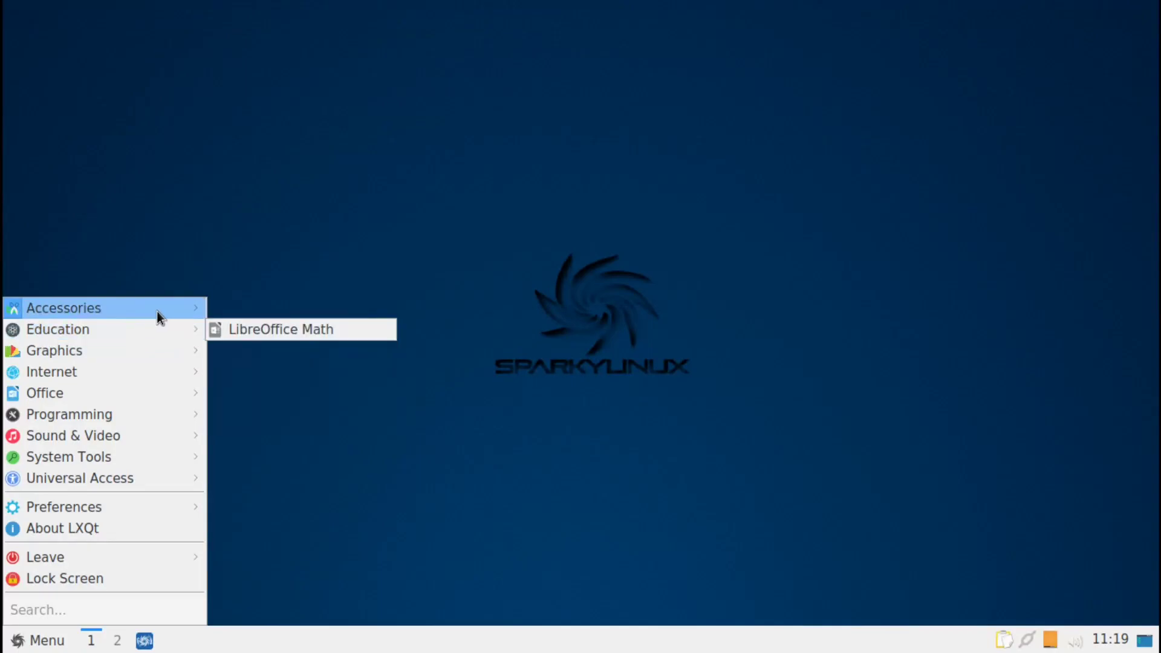
mouse_move(119, 334)
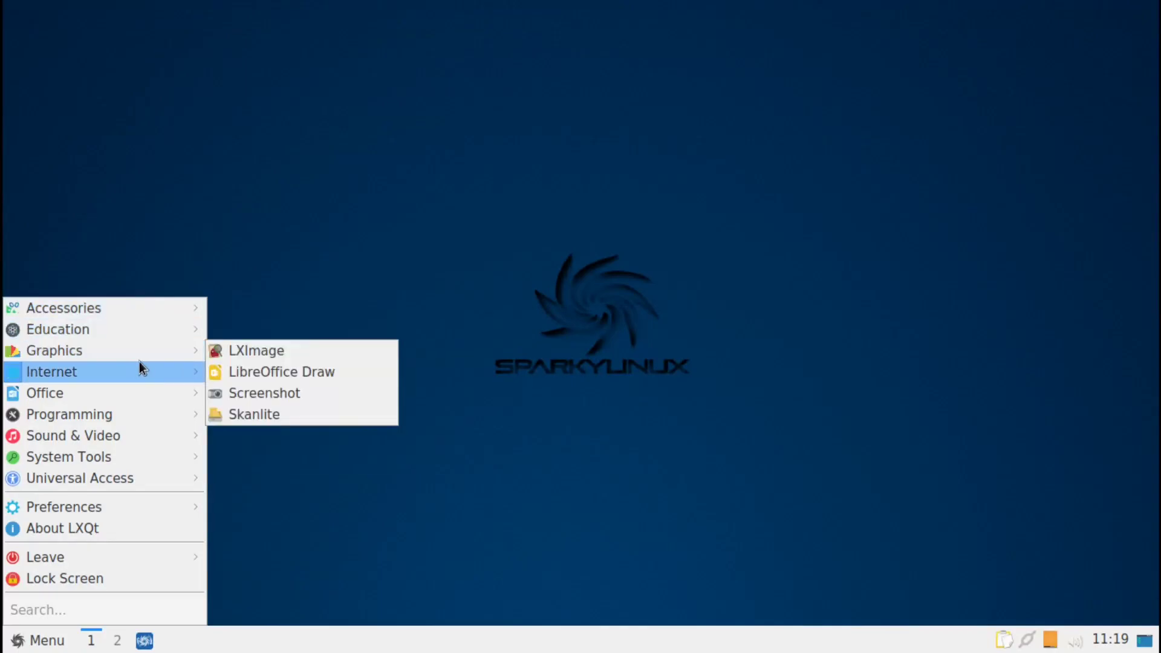
mouse_move(127, 441)
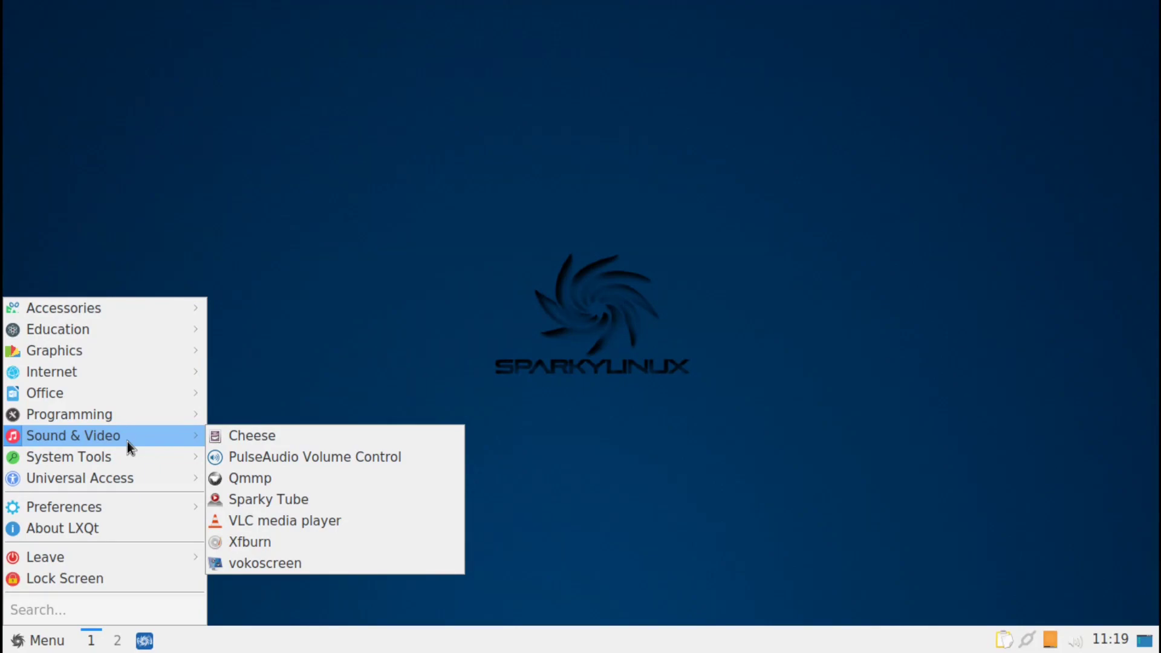
mouse_move(127, 394)
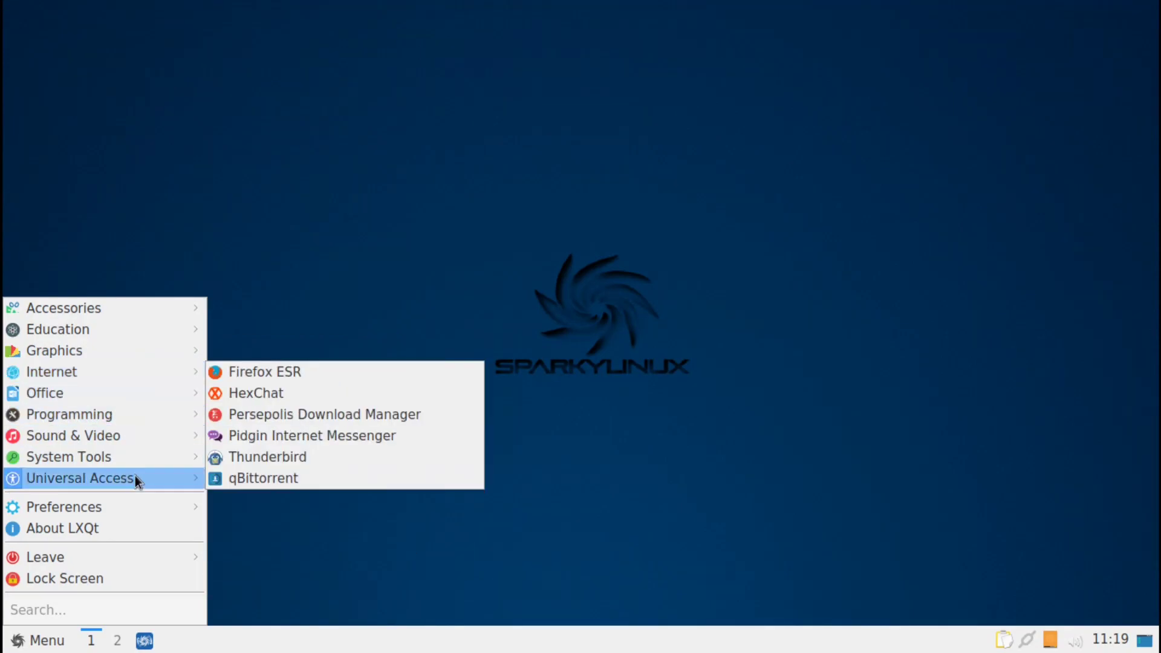
click(845, 259)
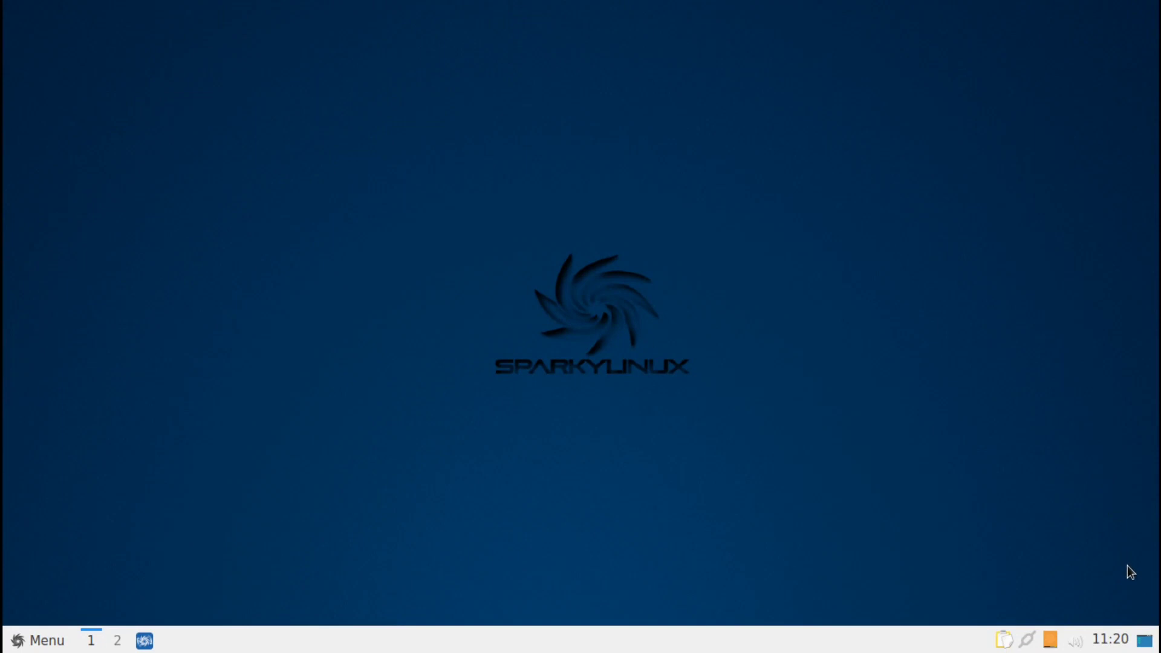
Check the calendar behind the clock and the volume mixer, closing each again
click(1121, 645)
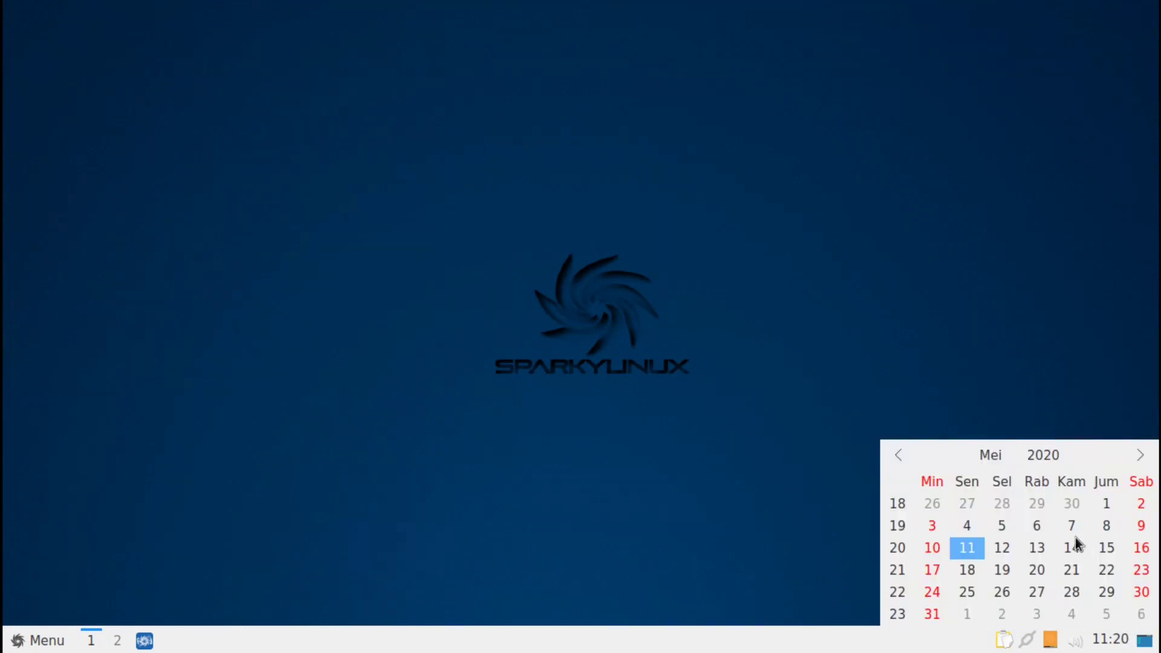
click(1111, 640)
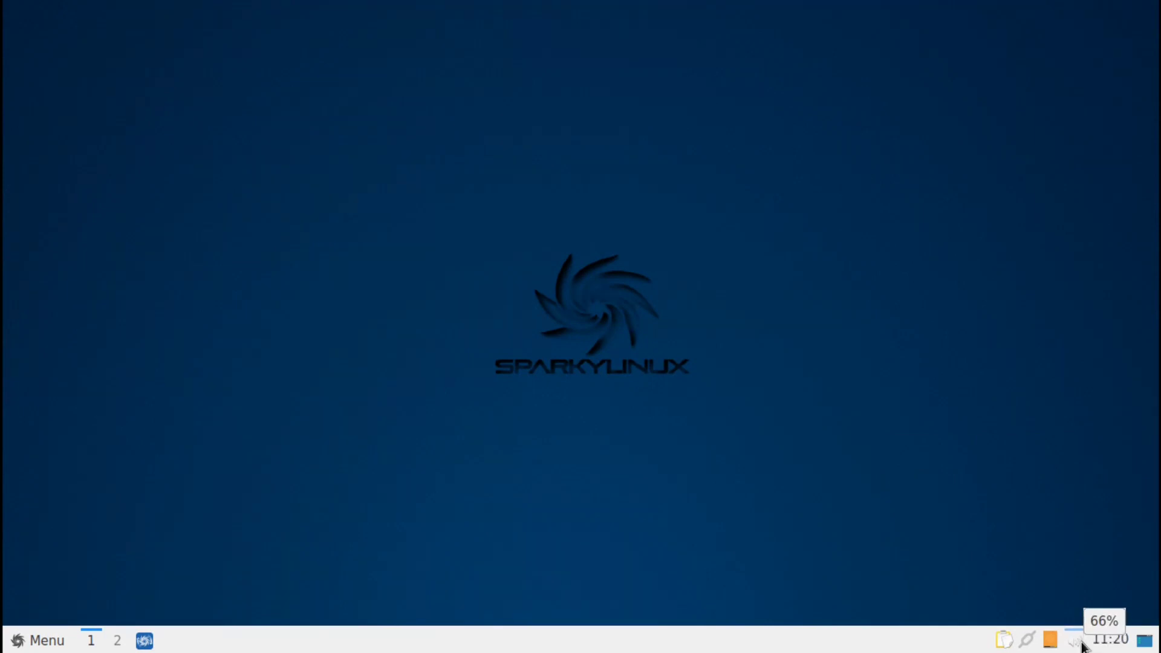
click(1082, 643)
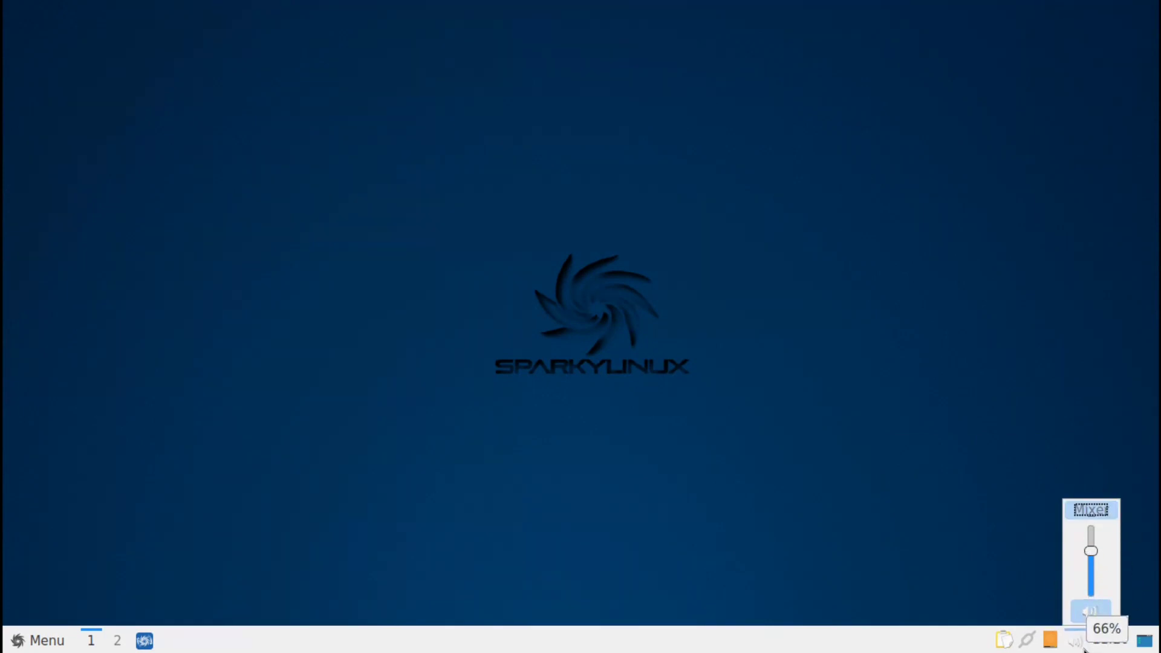
click(1000, 588)
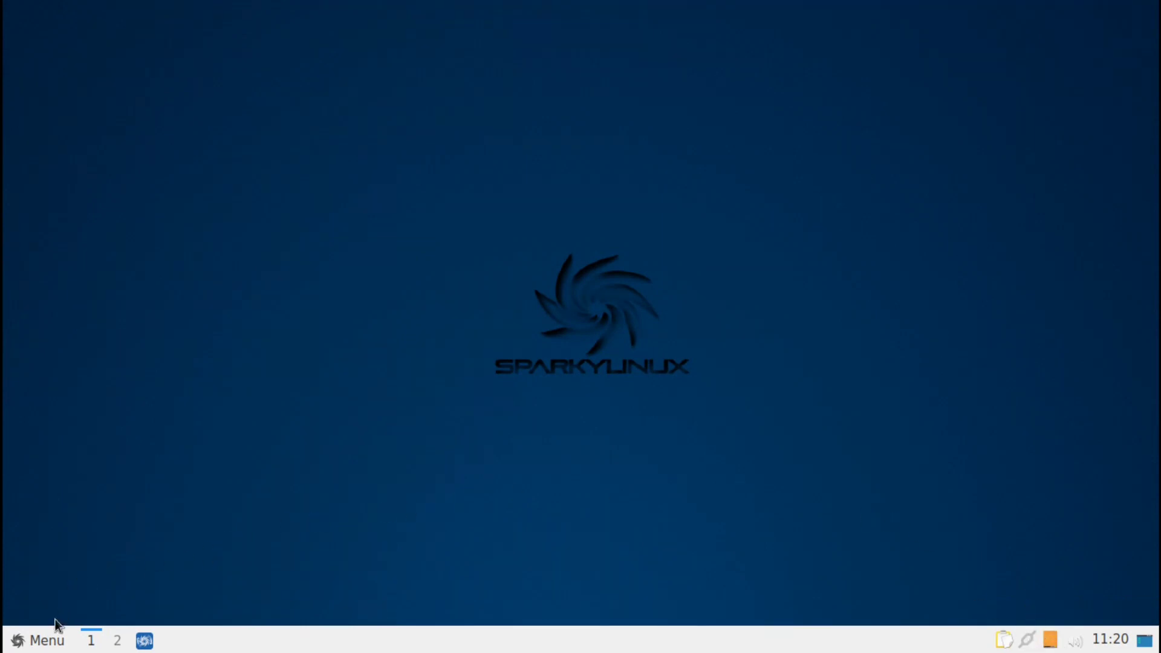
Look through the applications again, including the System Tools, Universal Access and Programming categories
click(38, 645)
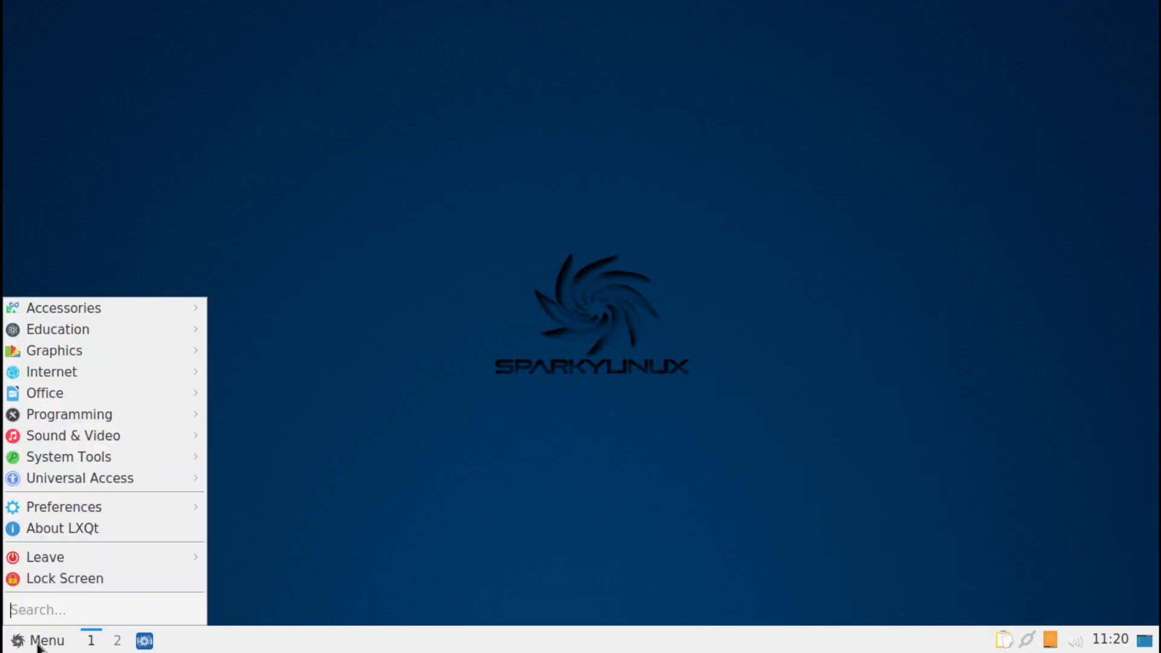
mouse_move(94, 307)
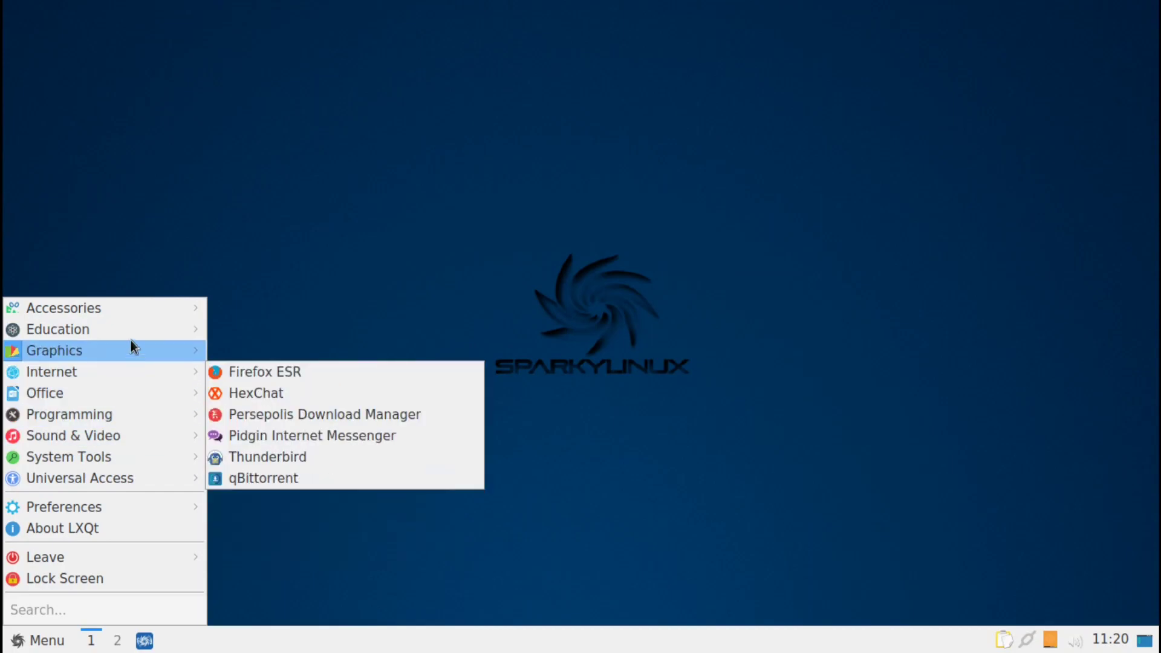
mouse_move(130, 314)
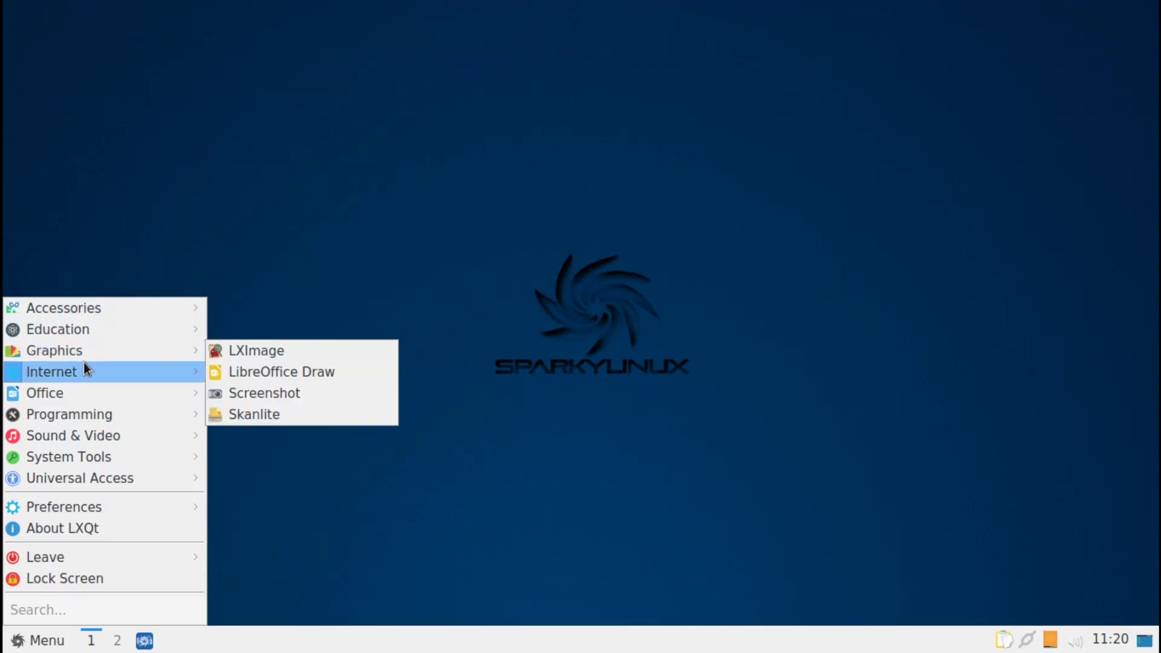
mouse_move(99, 434)
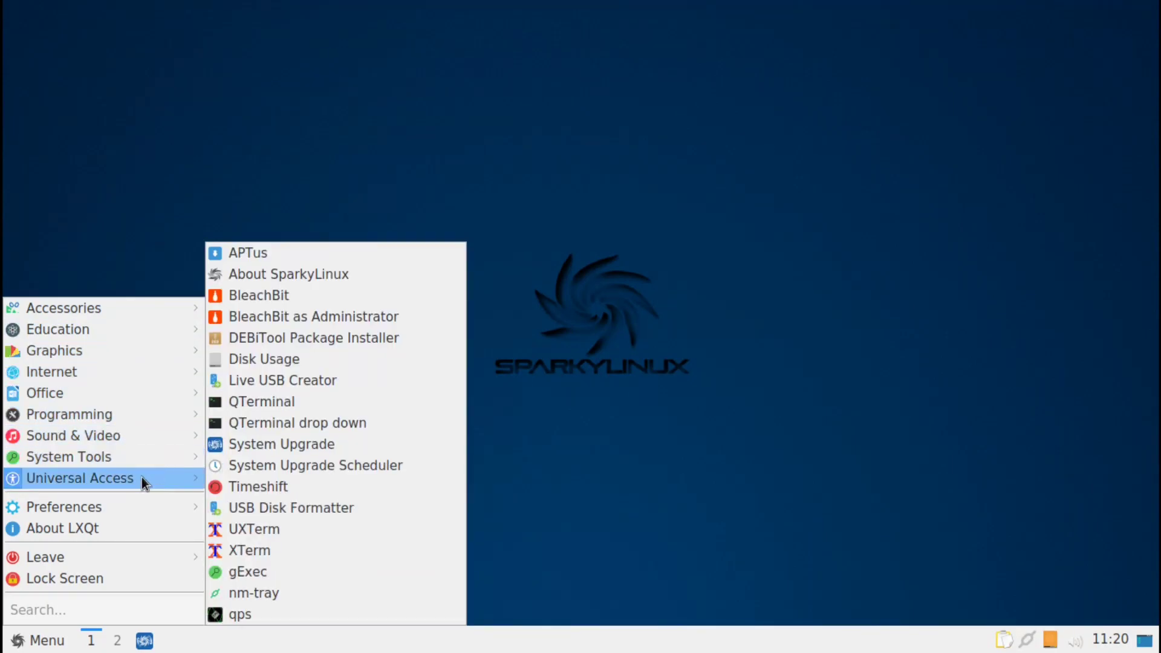
mouse_move(141, 478)
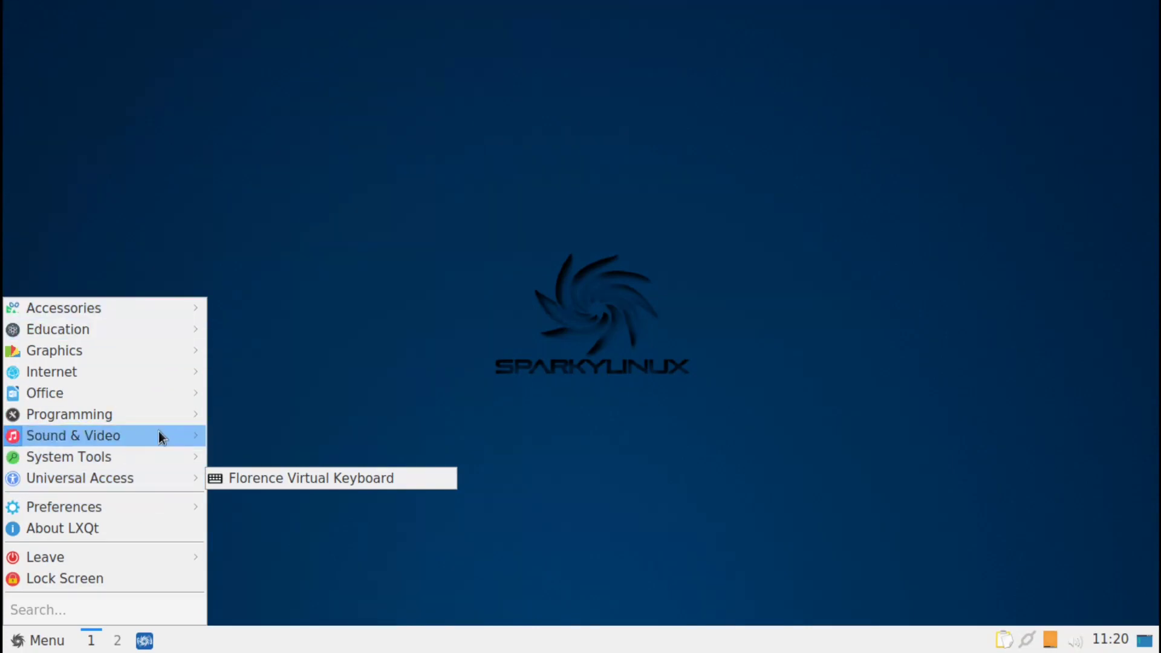
mouse_move(133, 373)
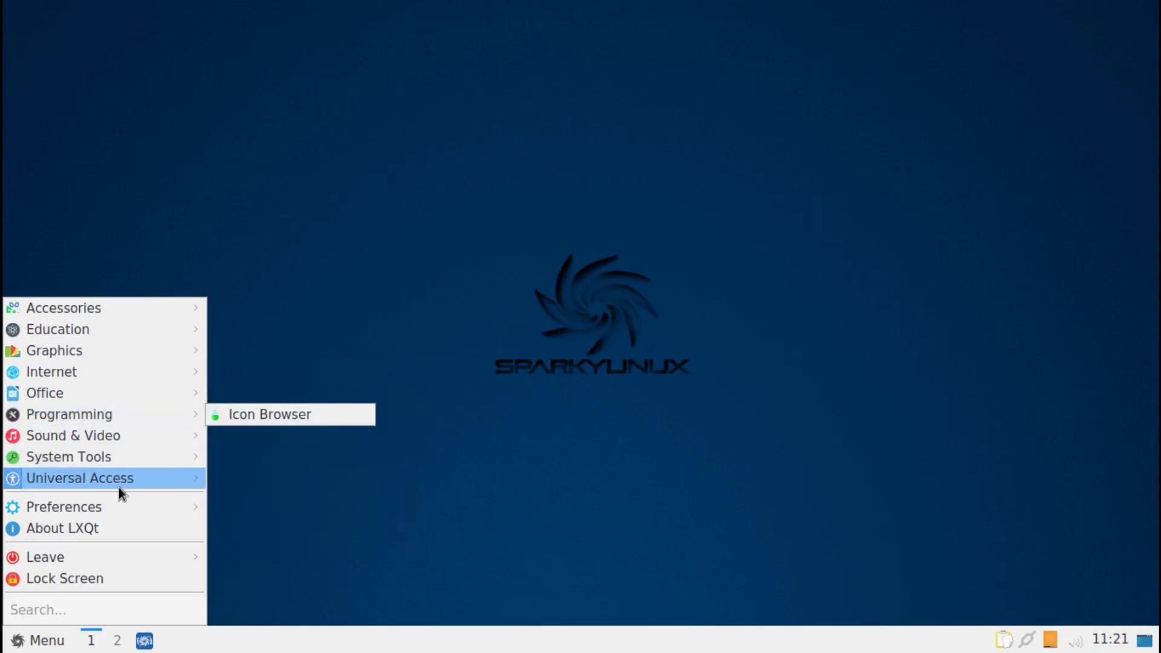
Open the LXQt Configuration Center and show the LXQt Theme choices in its Appearance settings
mouse_move(107, 504)
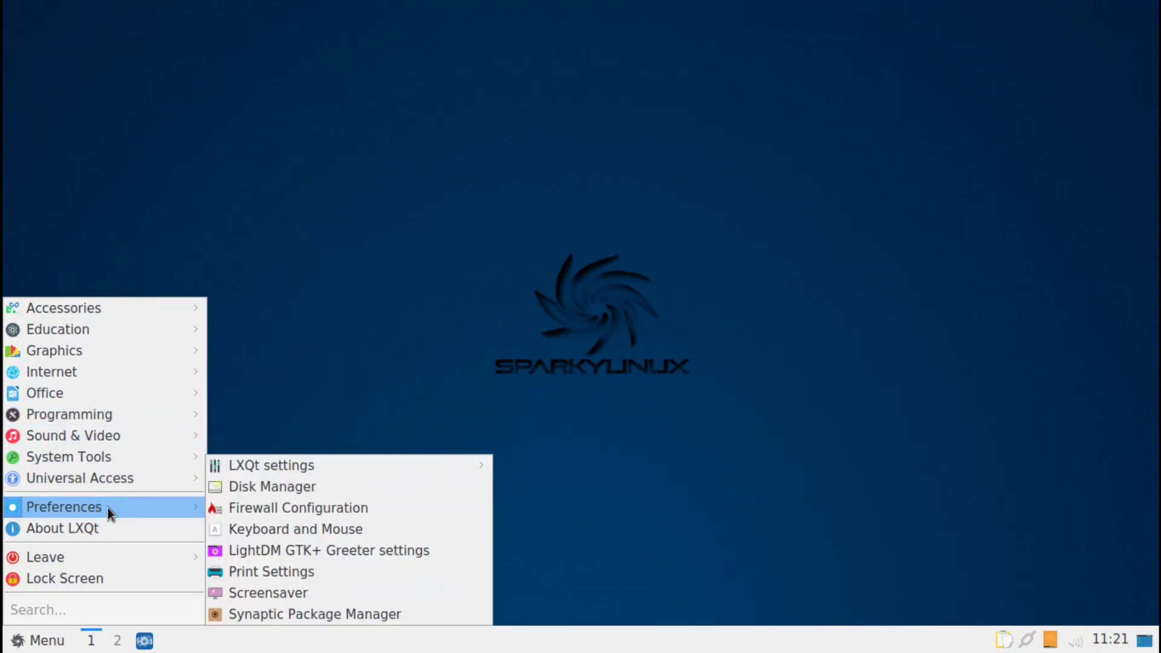
mouse_move(374, 460)
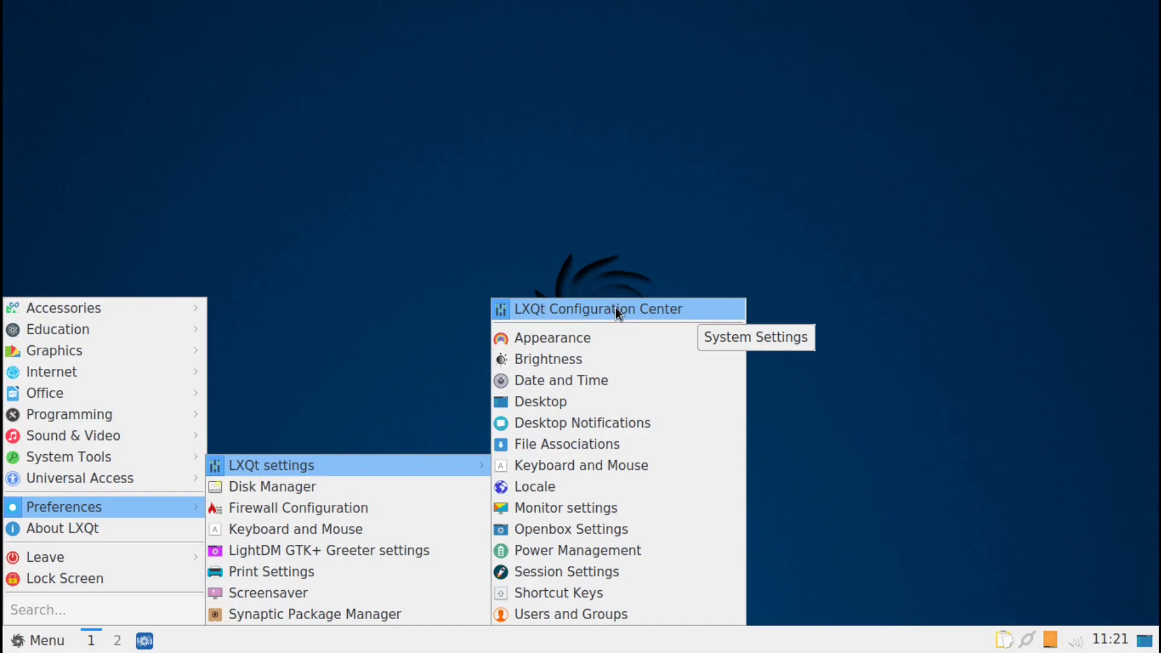
click(658, 302)
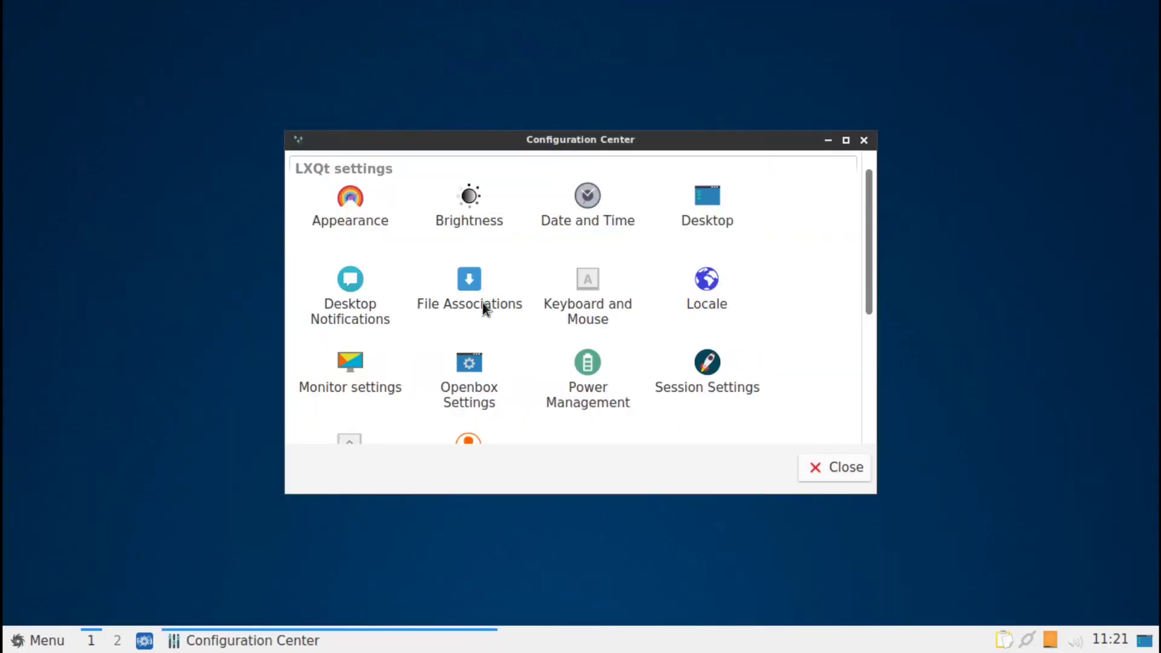
double_click(356, 199)
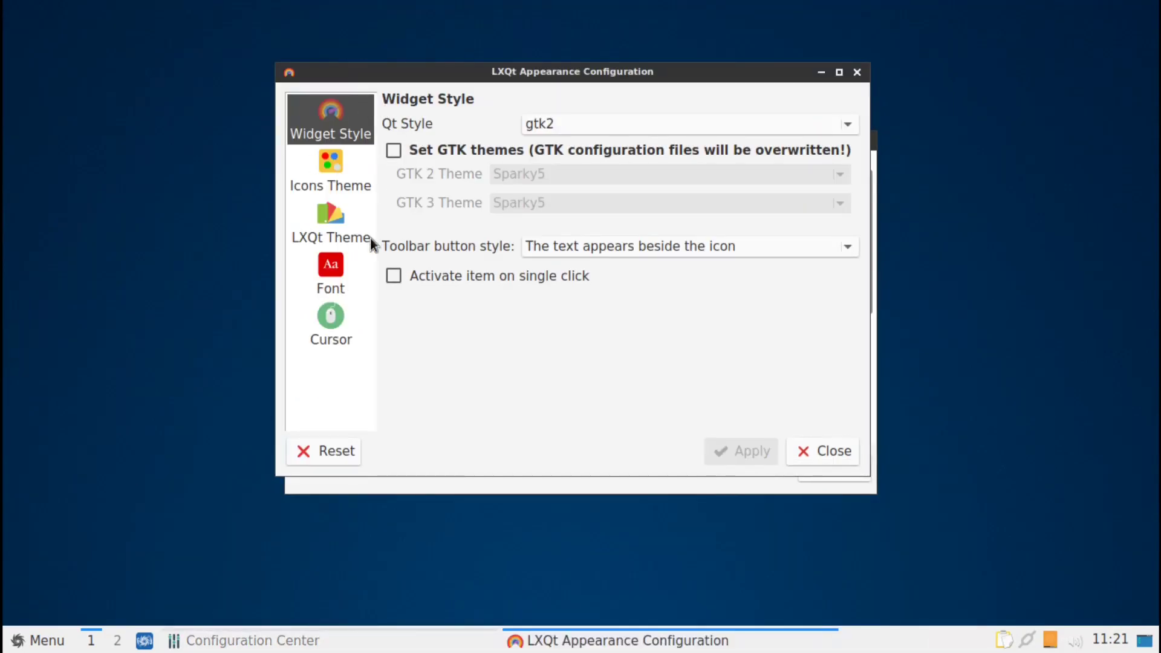
click(336, 209)
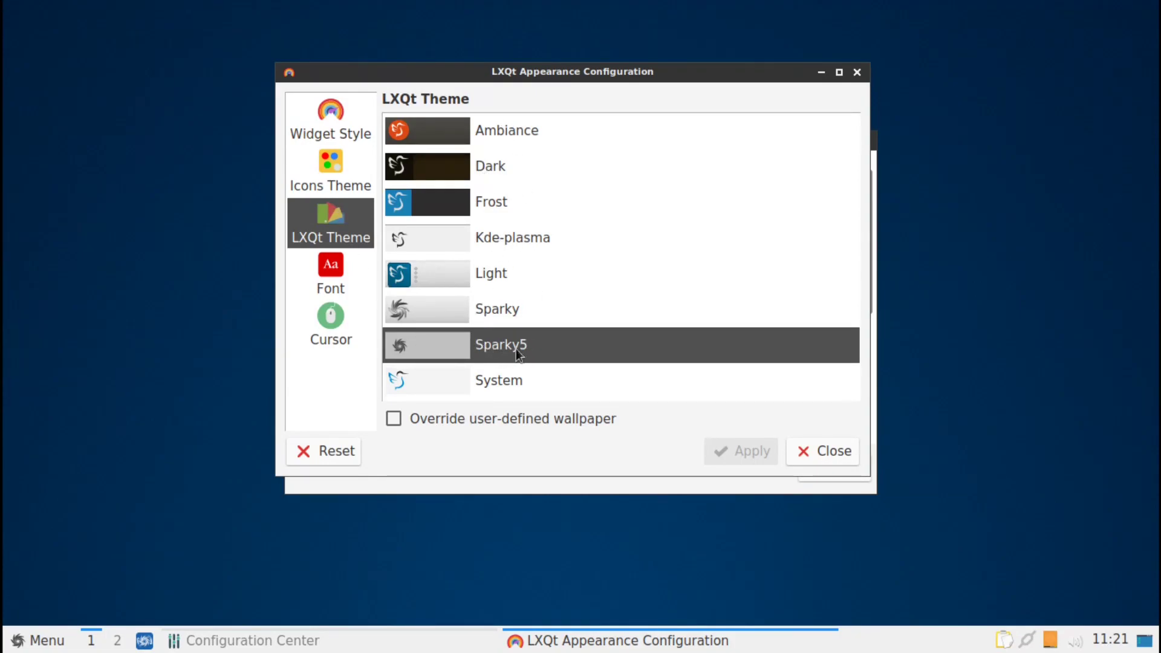
Apply the Ambiance LXQt theme and check how the application menu looks with it
click(509, 308)
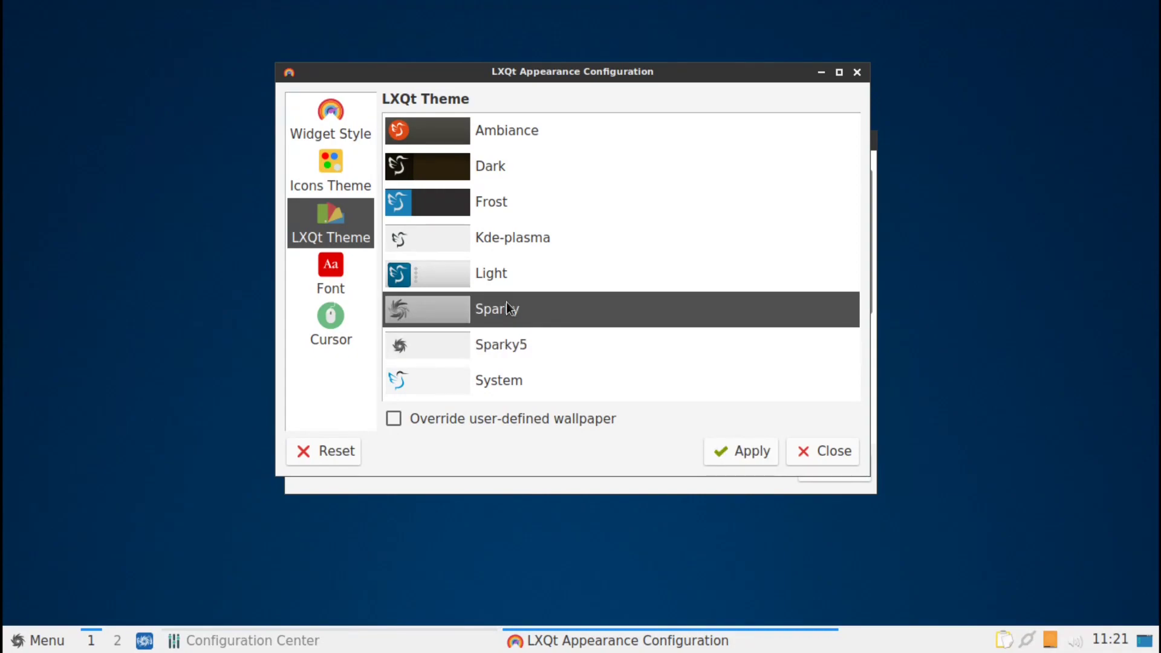
click(504, 167)
click(538, 136)
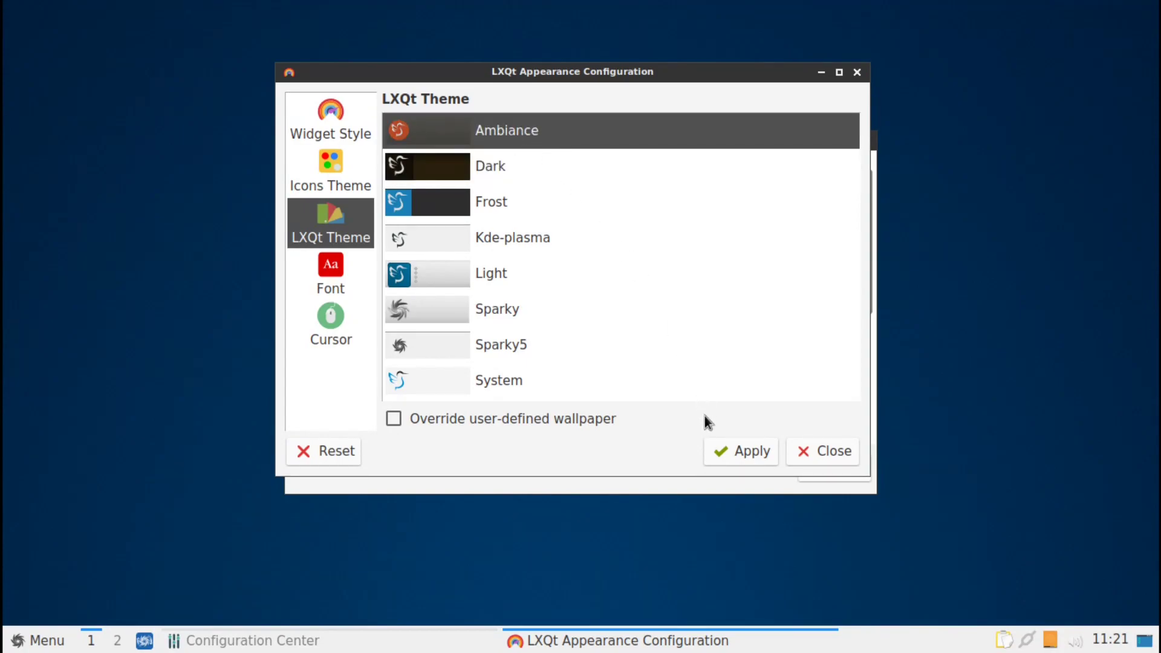
click(744, 462)
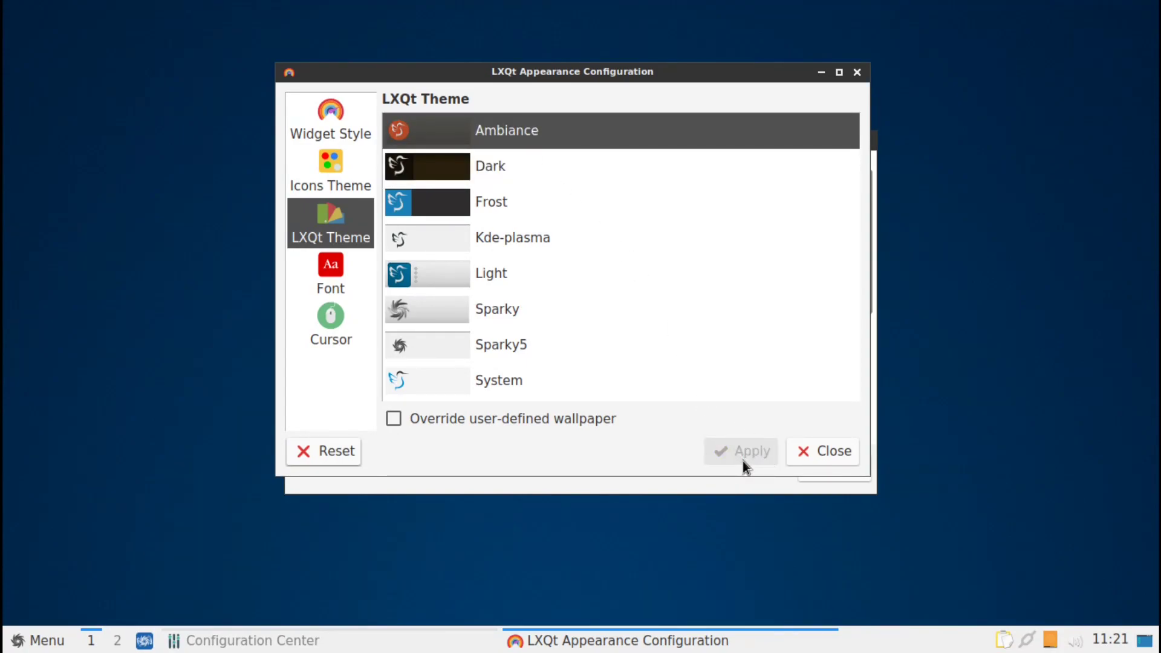
click(61, 643)
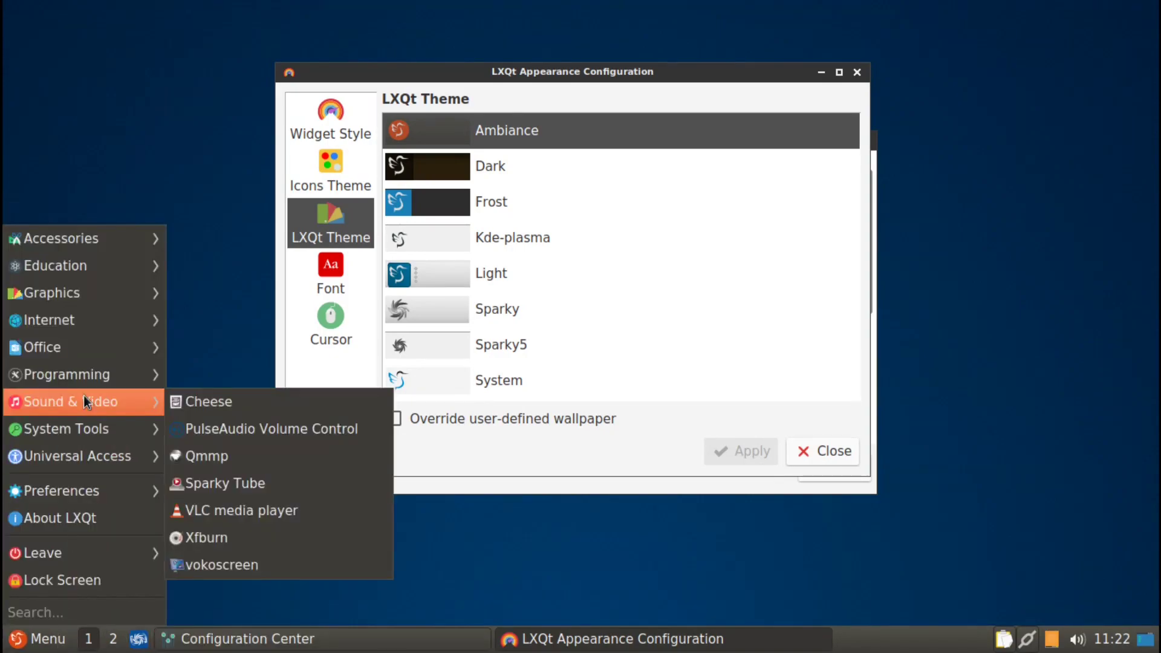
mouse_move(94, 343)
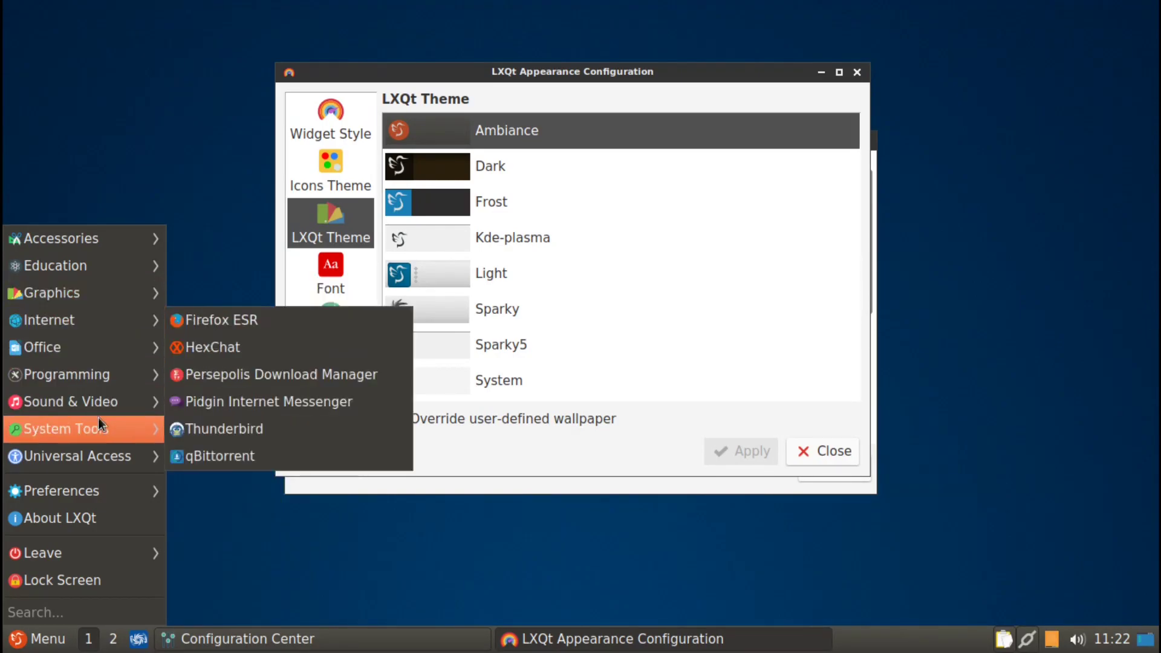
mouse_move(116, 314)
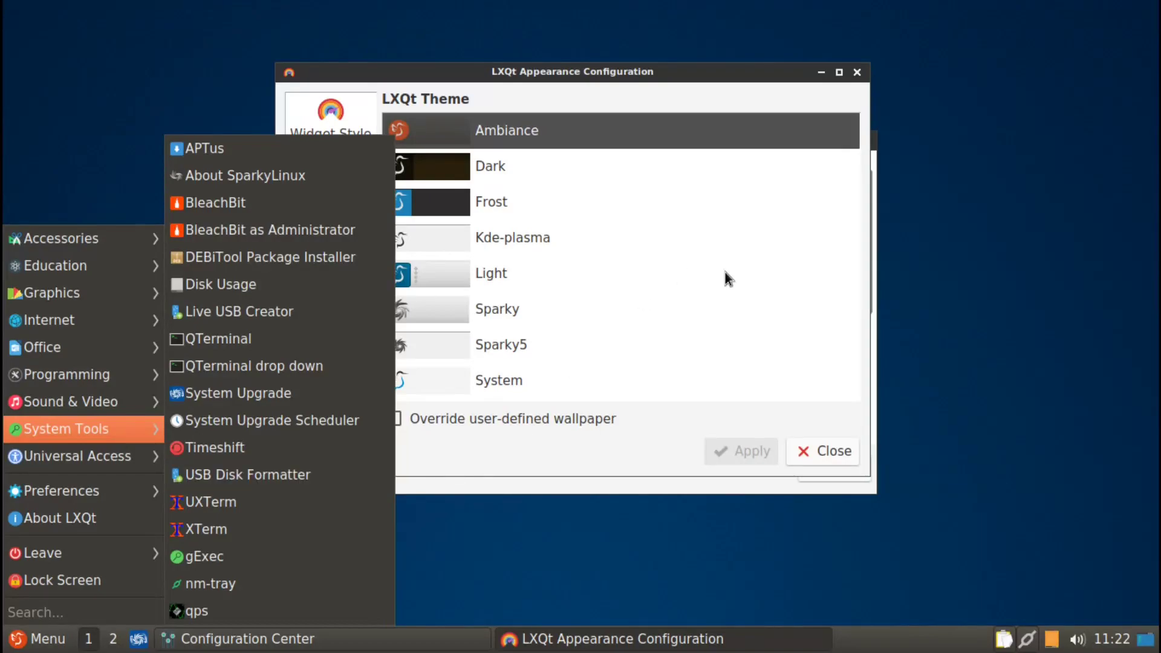
click(764, 267)
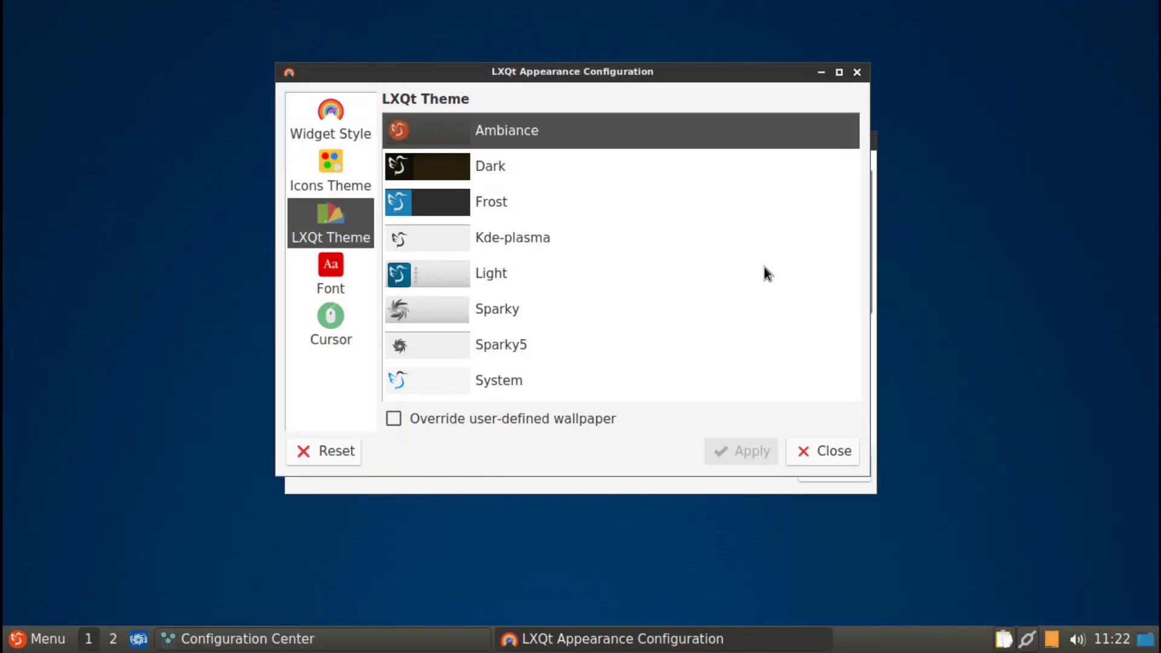
Try the Dark LXQt theme on the panel and application menu, and switch back to the Sparky5 theme
click(489, 168)
click(747, 452)
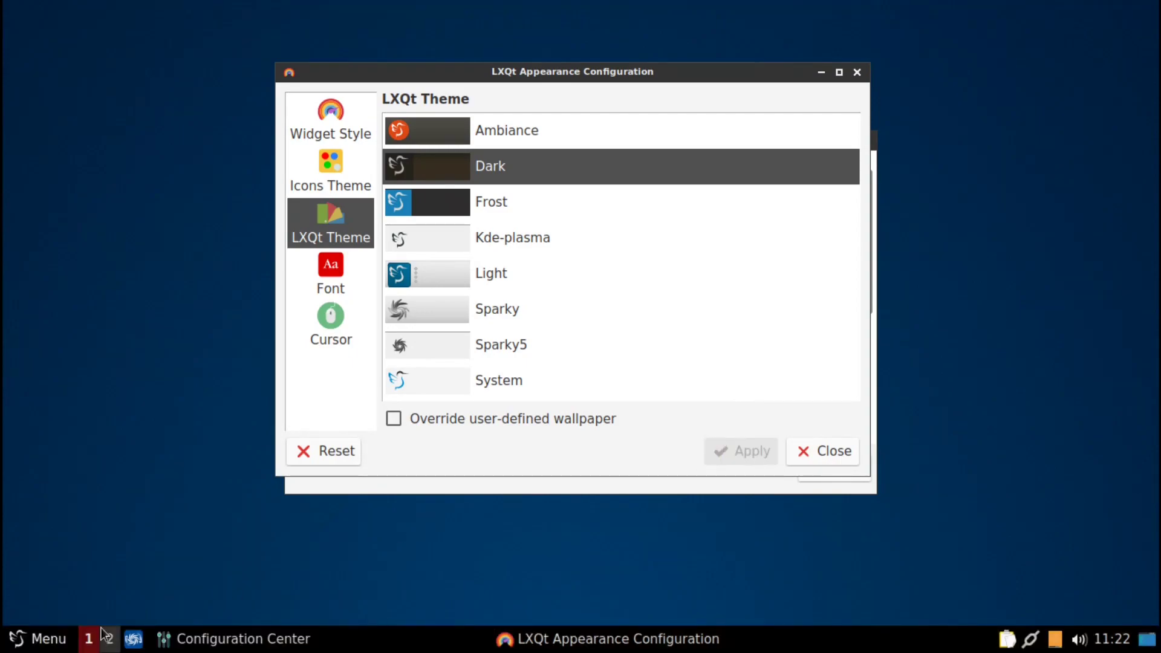
click(38, 639)
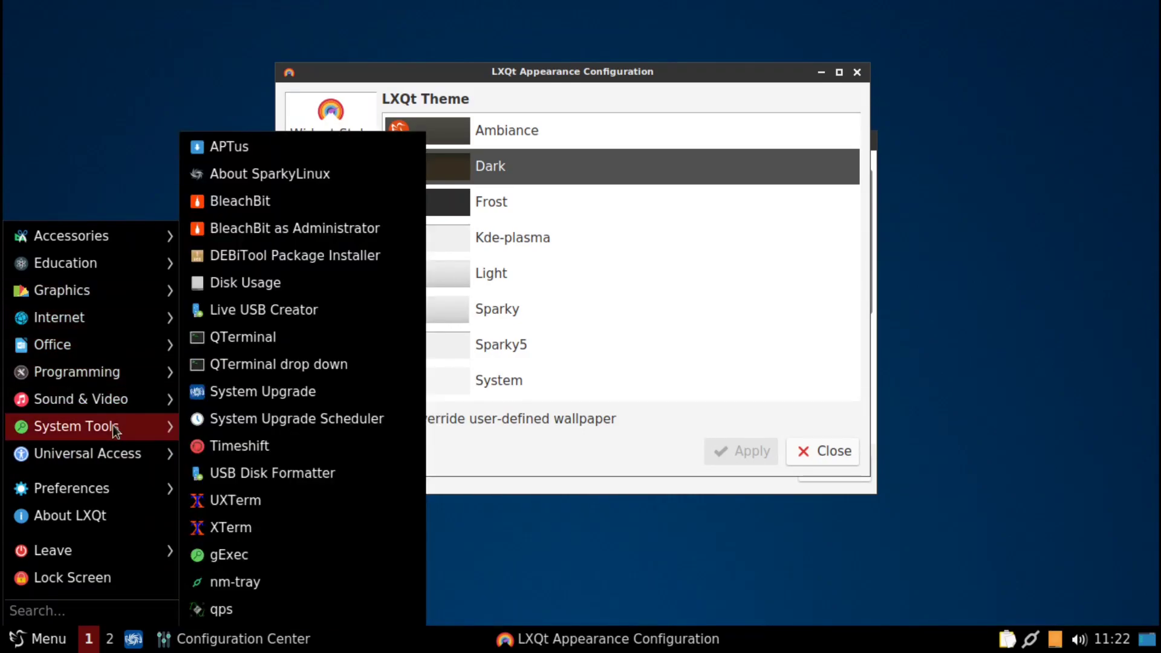
click(733, 340)
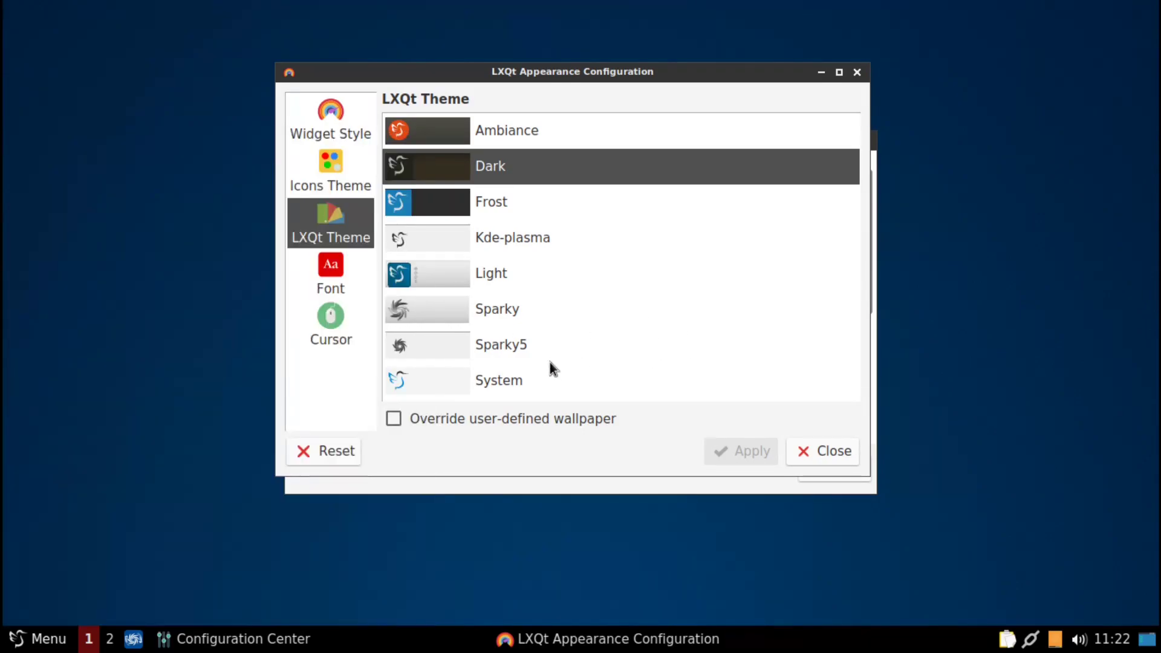
click(499, 353)
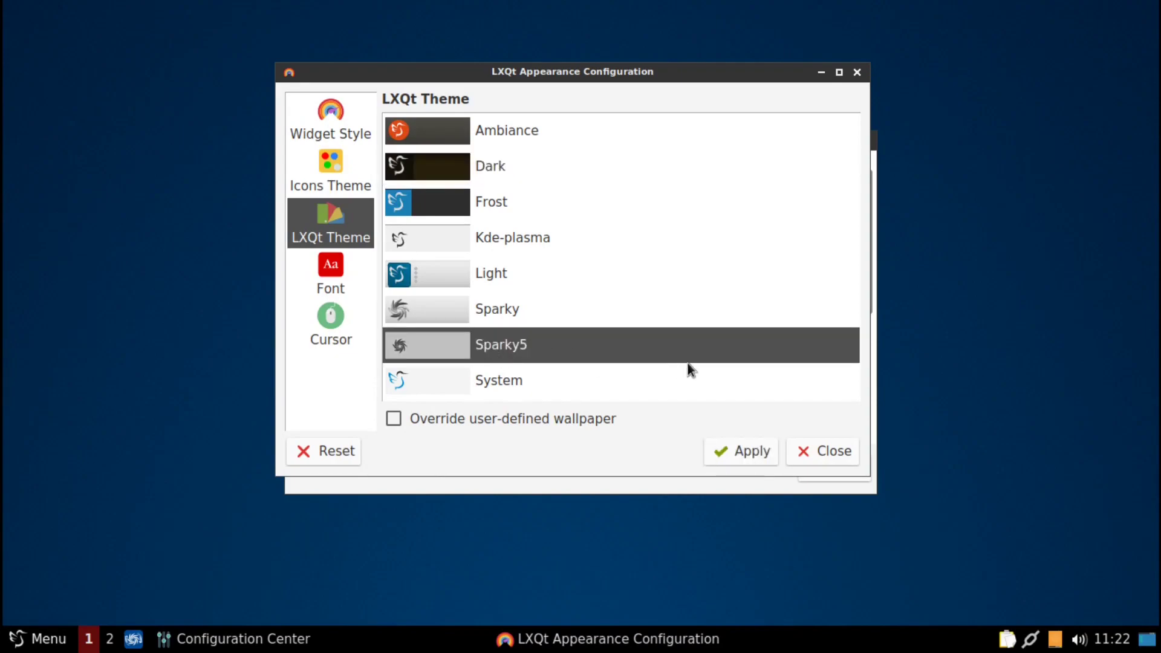
click(744, 452)
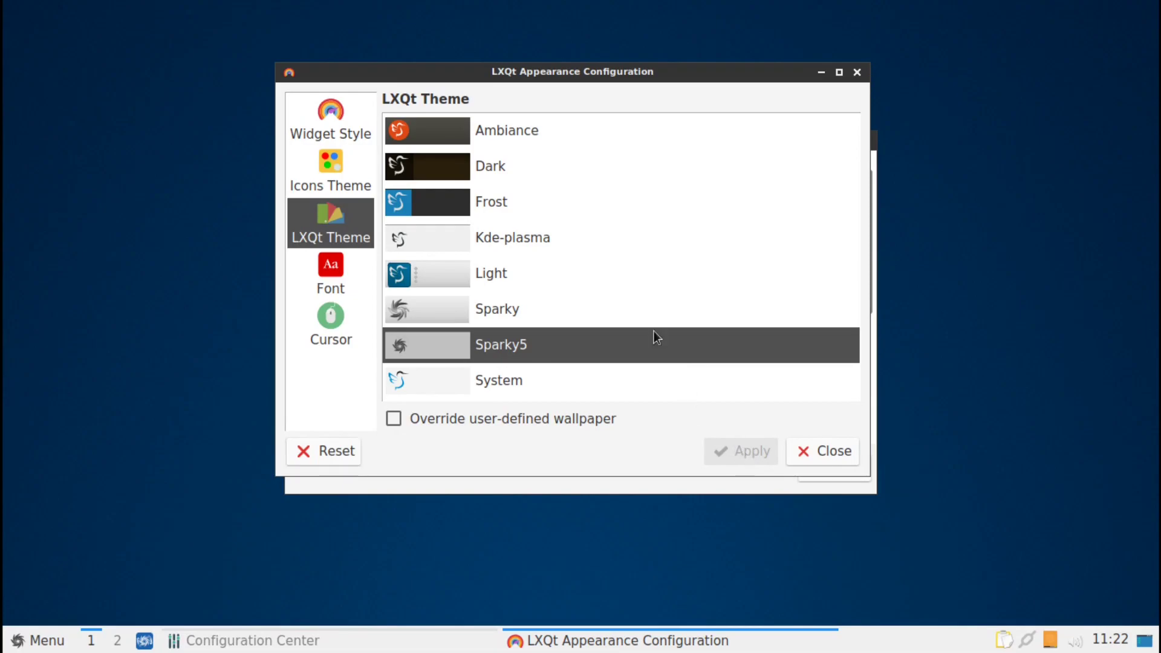
Review the icon theme, font and cursor settings in the appearance configuration
click(336, 178)
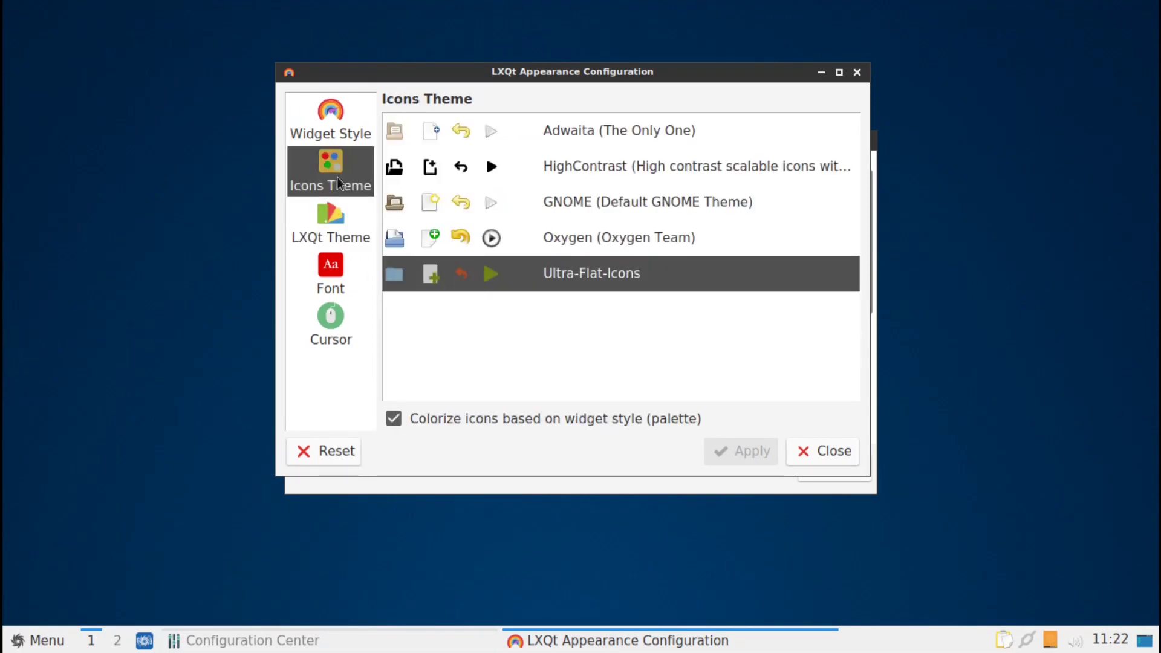
click(336, 289)
click(340, 332)
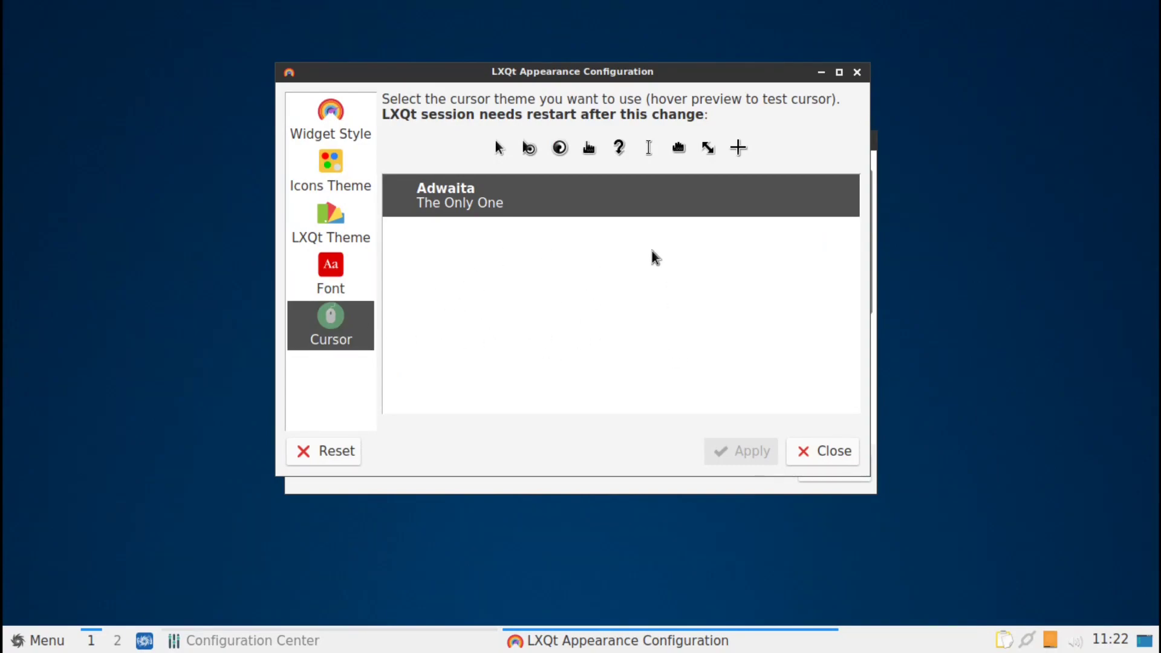
Close the appearance settings and the Configuration Center, and launch Firefox ESR
click(837, 461)
click(829, 472)
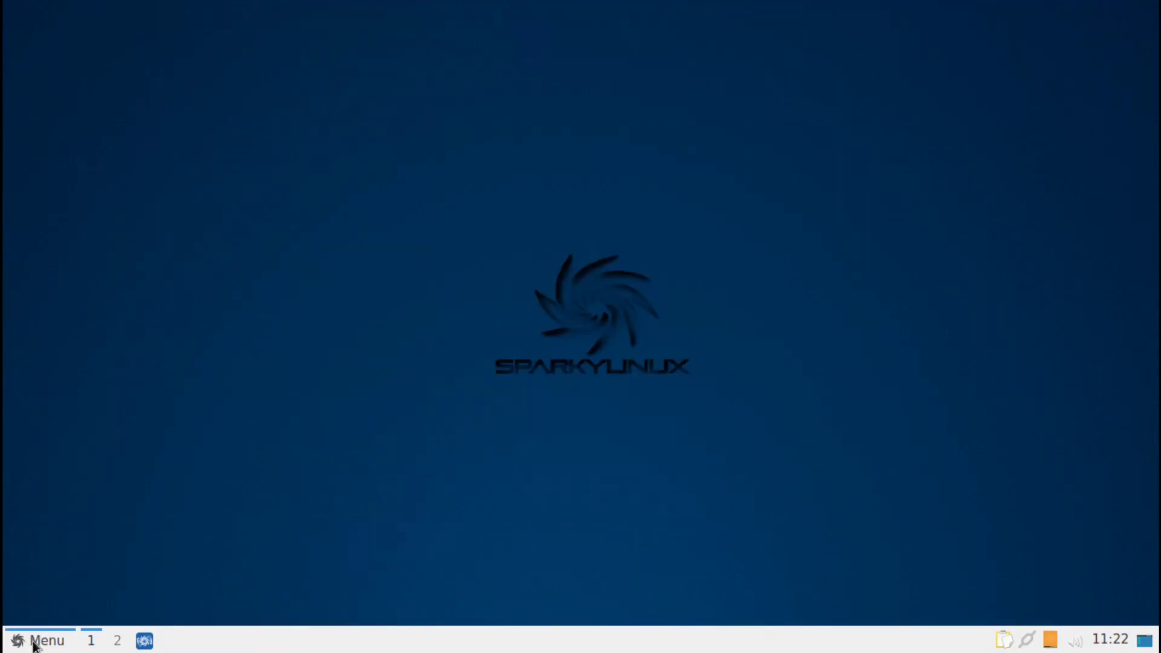
click(34, 641)
mouse_move(89, 398)
mouse_move(78, 372)
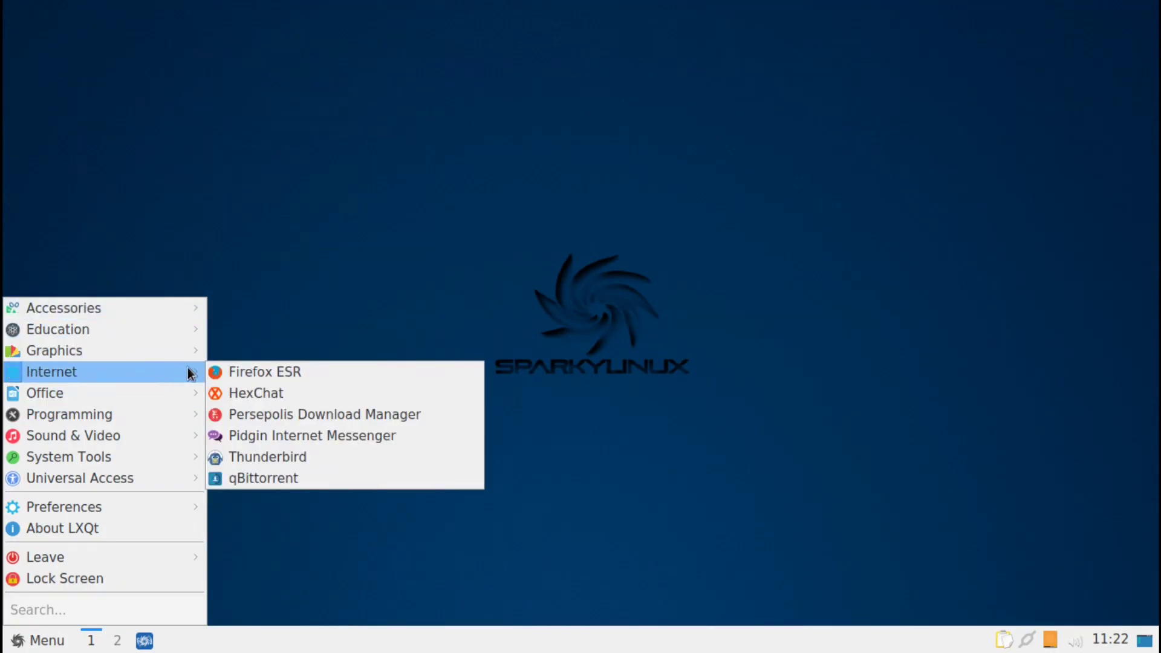
click(364, 373)
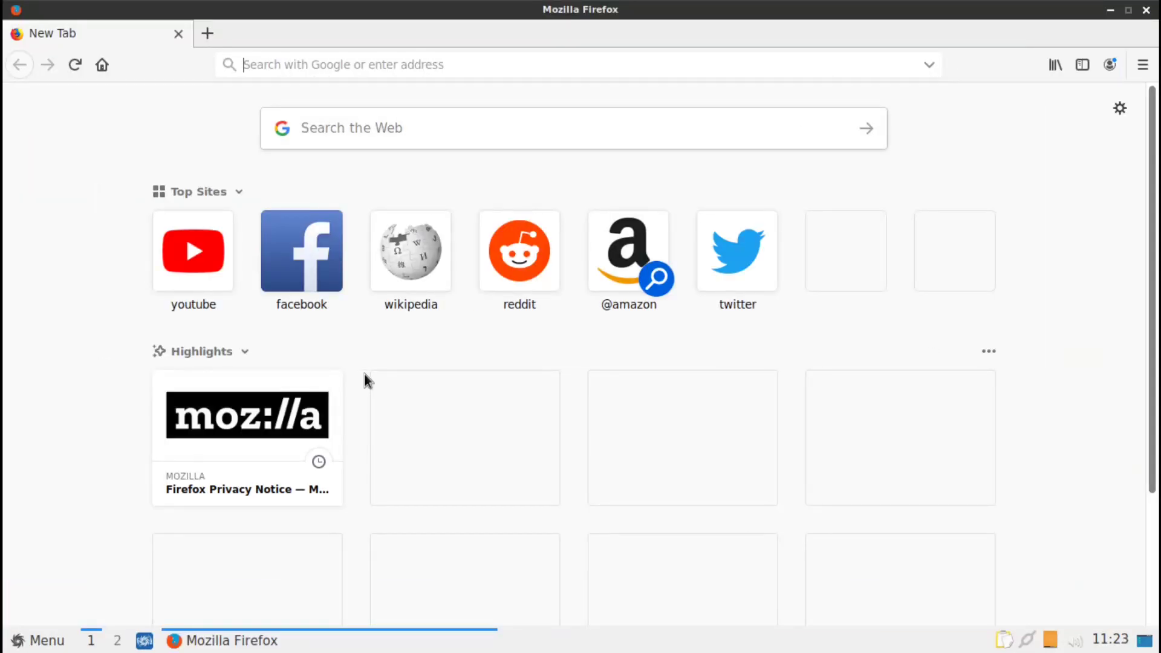
Open the YouTube channel page at youtube.com/IndonesiaBelajarKomputer
click(335, 56)
text(youtube.com/)
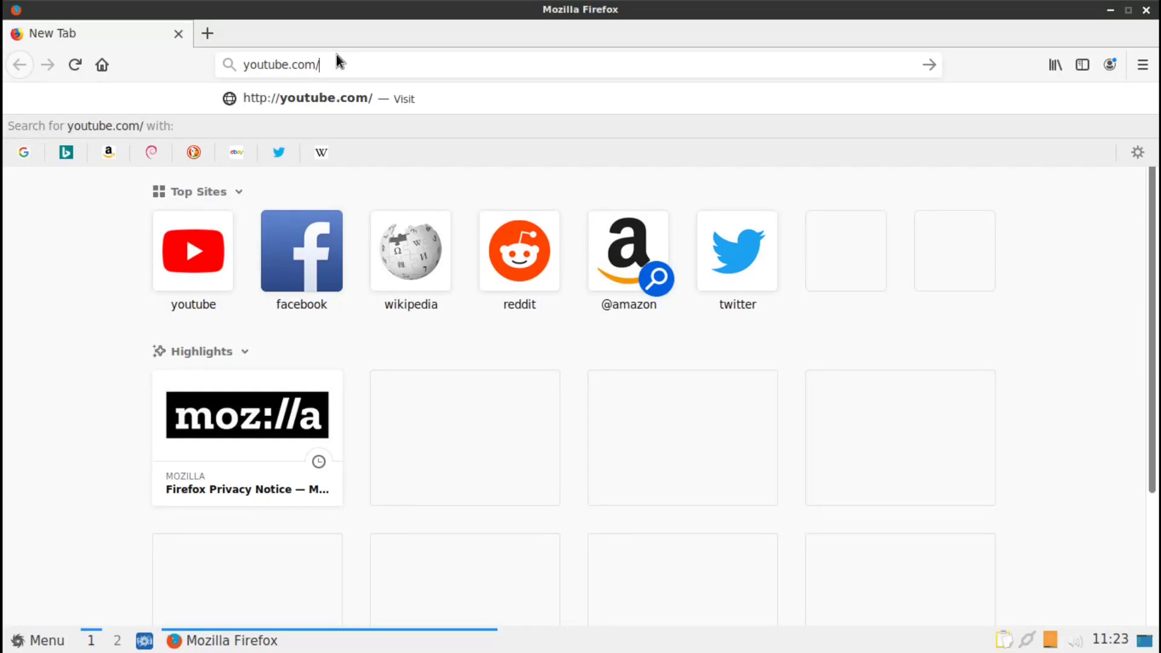
text(IndonesiaBelaka)
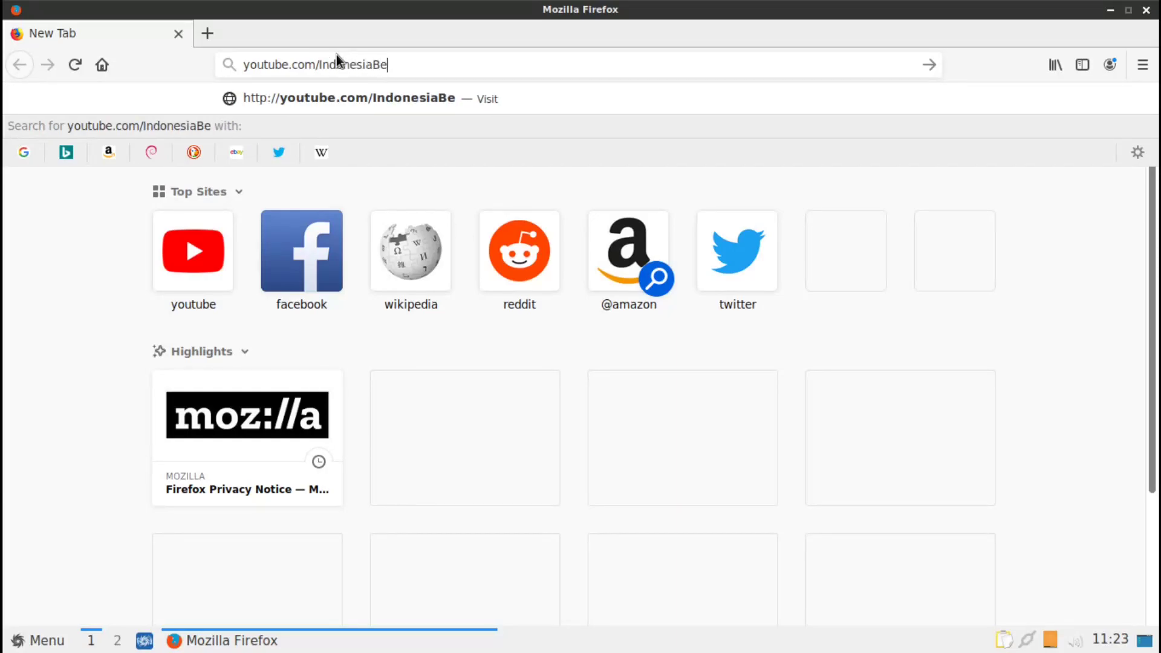
key(BackSpace)
key(BackSpace)
text(jarK)
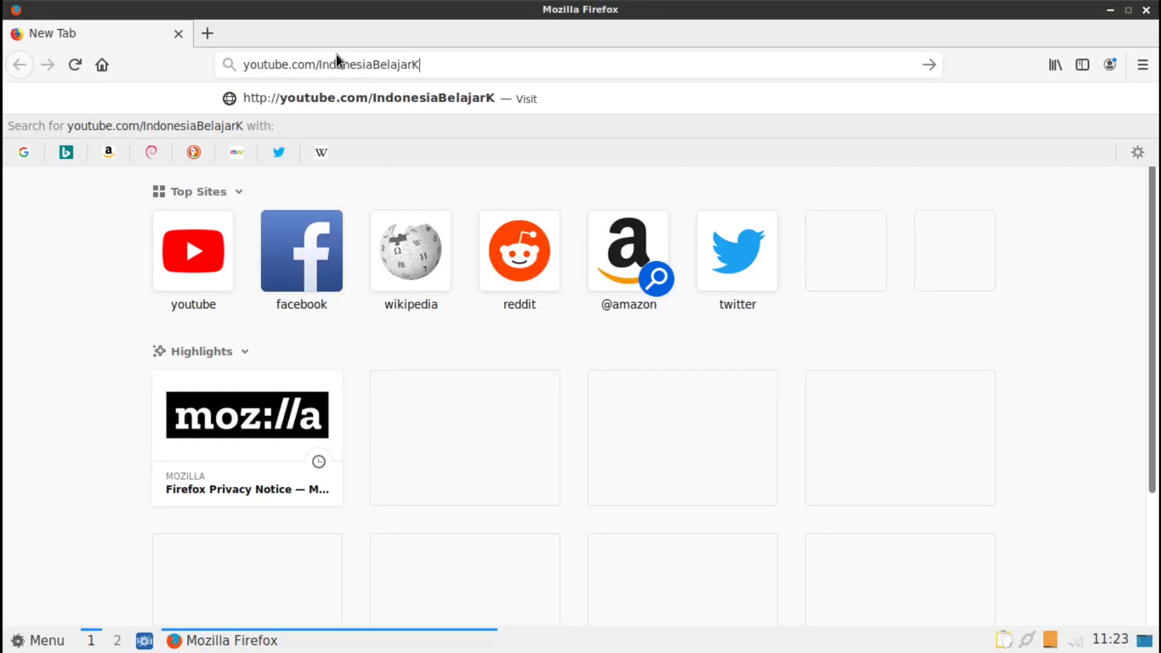
text(omputer)
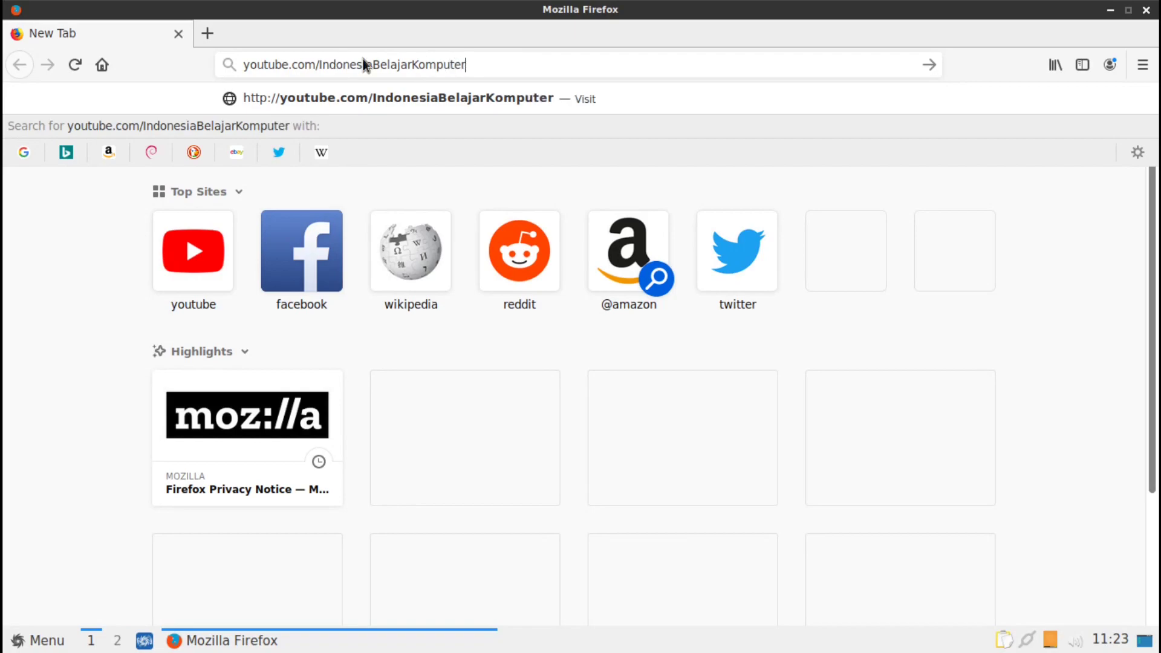
key(Return)
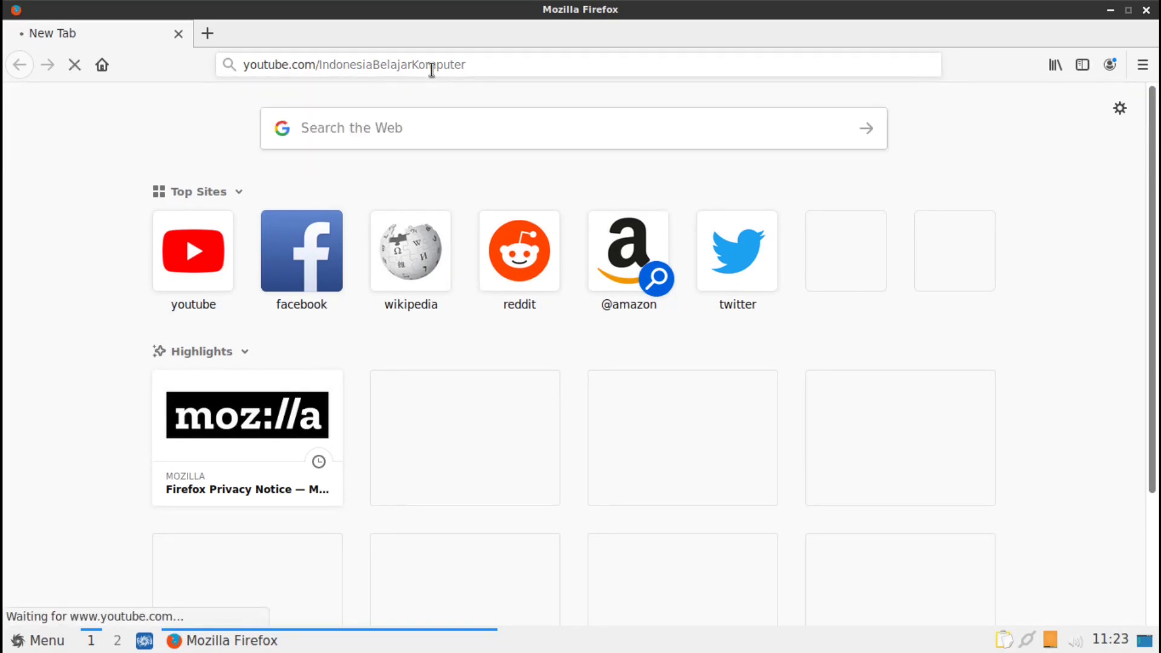
Open sparkylinux.org in a new browser tab
click(206, 35)
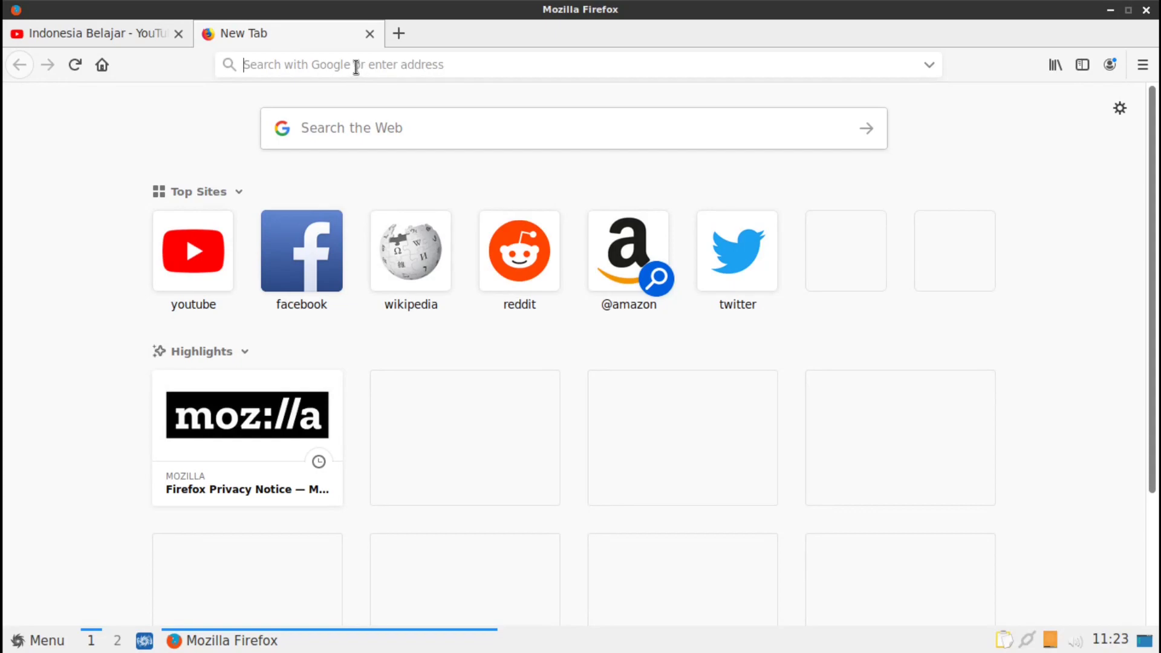
text(sparky)
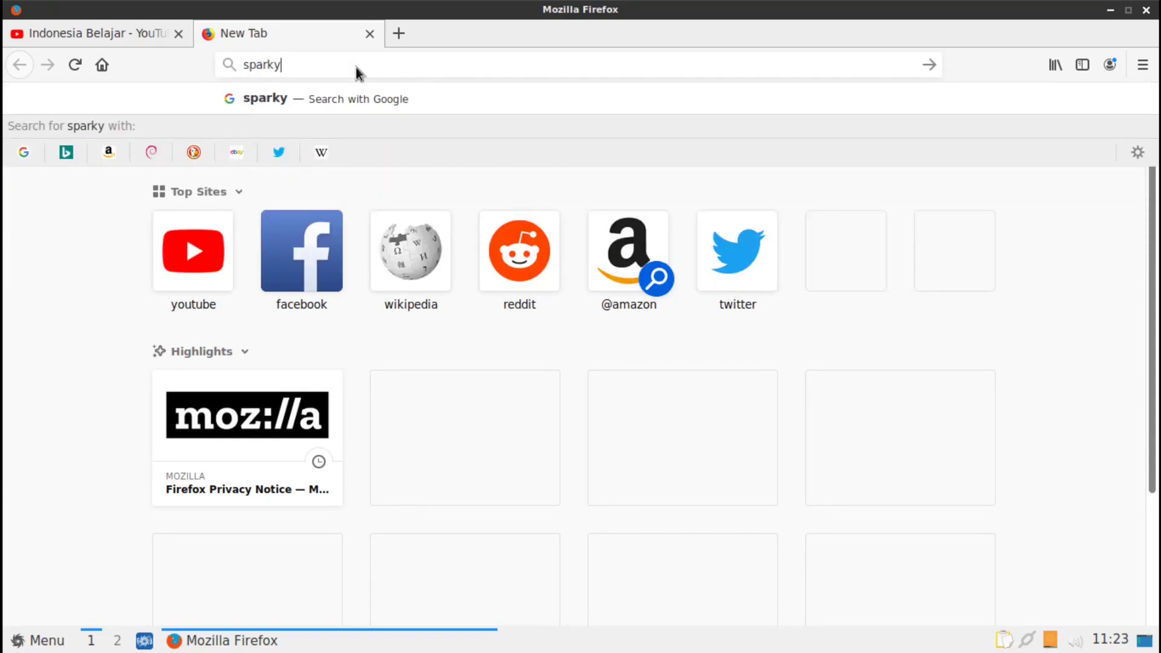
text(linux.org)
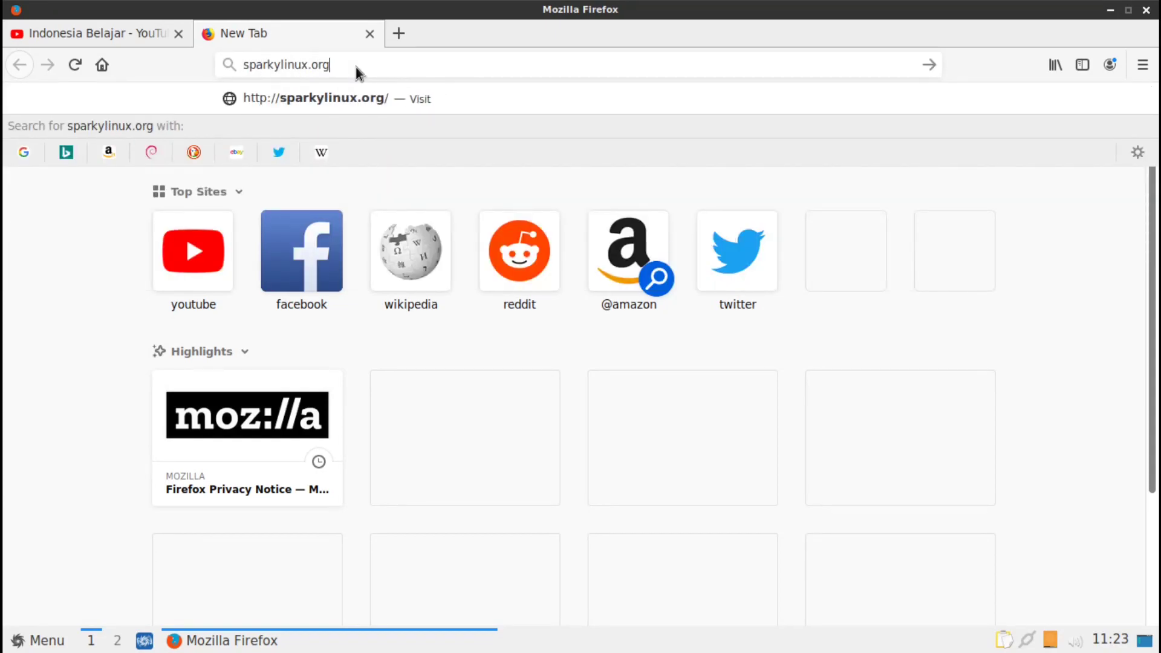
key(Return)
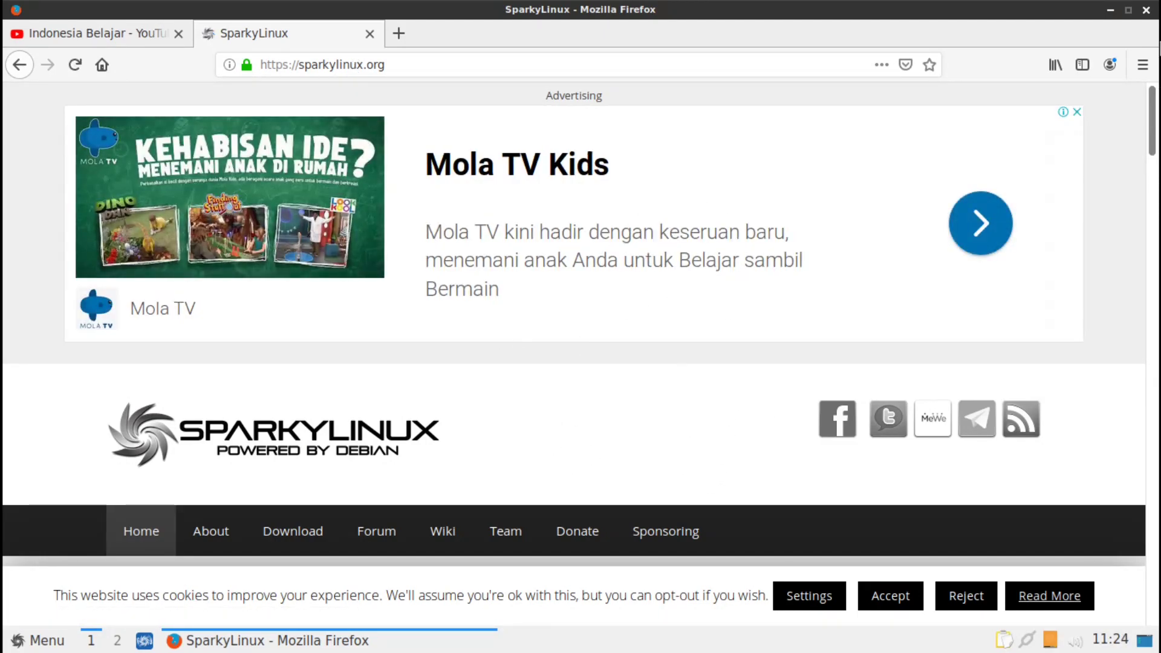
Go to the SparkyLinux website's Download page and view the Stable and (Semi-)Rolling editions
drag(1149, 138, 1152, 205)
click(316, 175)
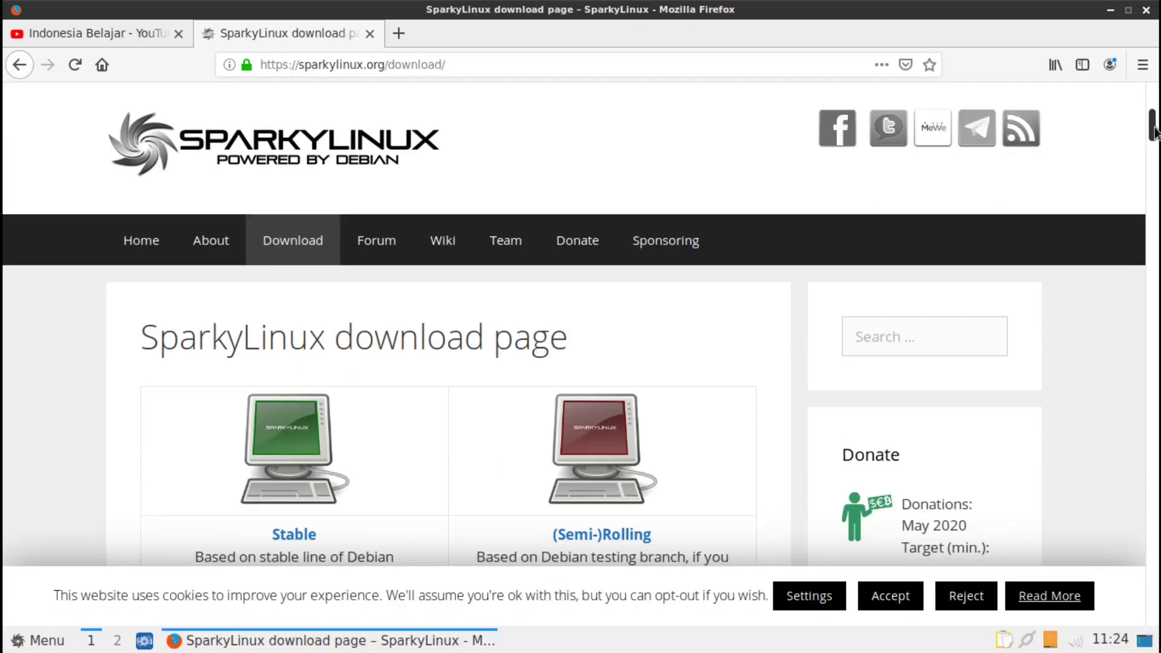
drag(1154, 124, 1154, 141)
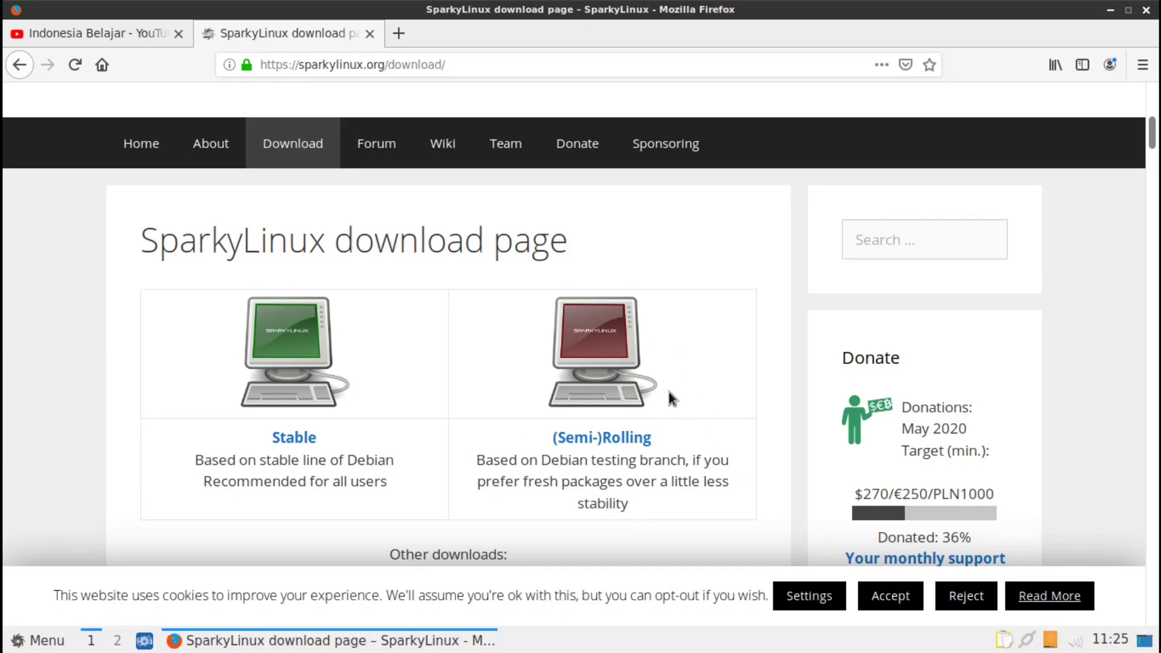
Open the (Semi-)Rolling edition's download page and look through its ISO images down to the Special Editions
click(615, 443)
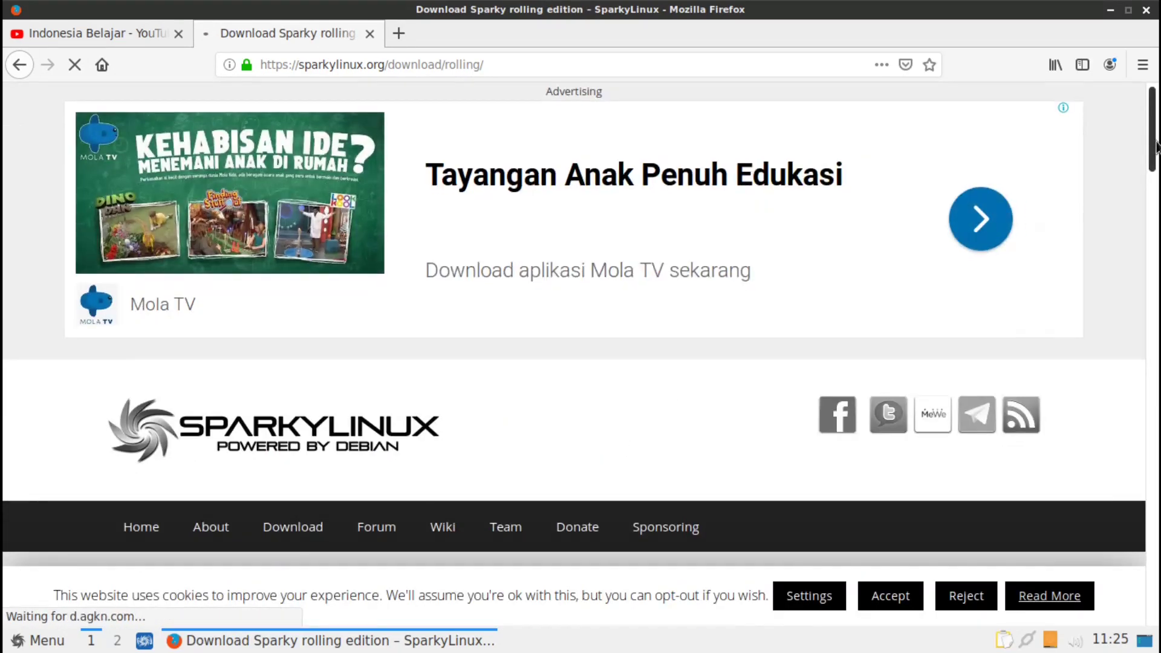
scroll(1158, 248, down, 10)
drag(1158, 244, 1158, 364)
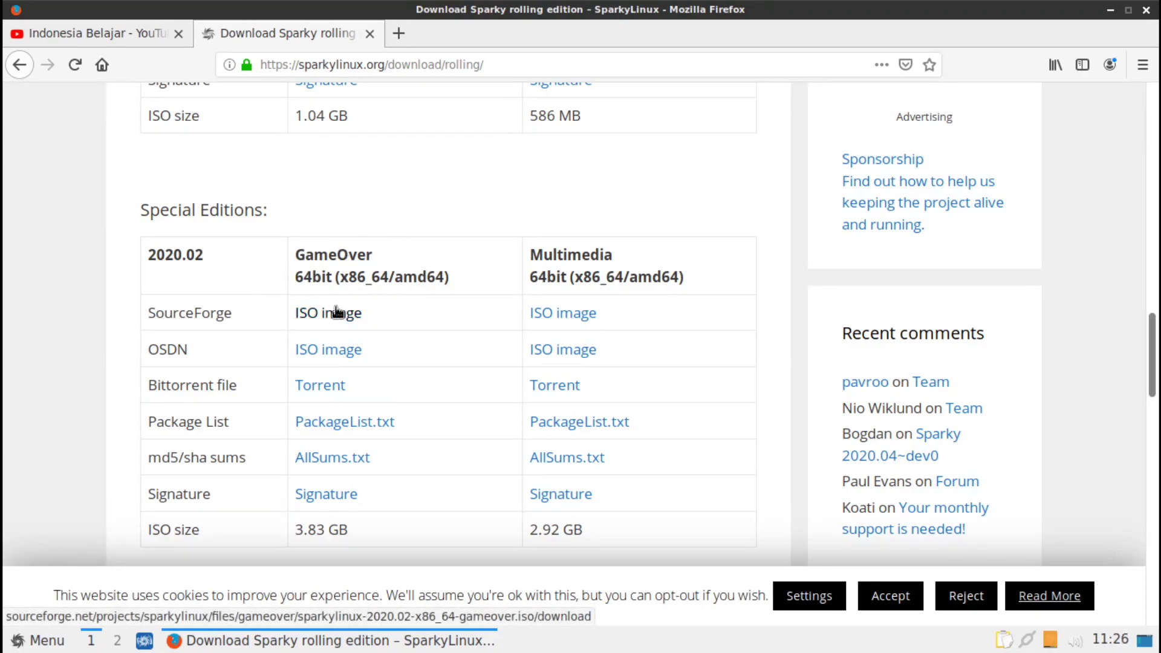
Return to the Indonesia Belajar YouTube tab, and quit Firefox, closing both tabs
click(78, 31)
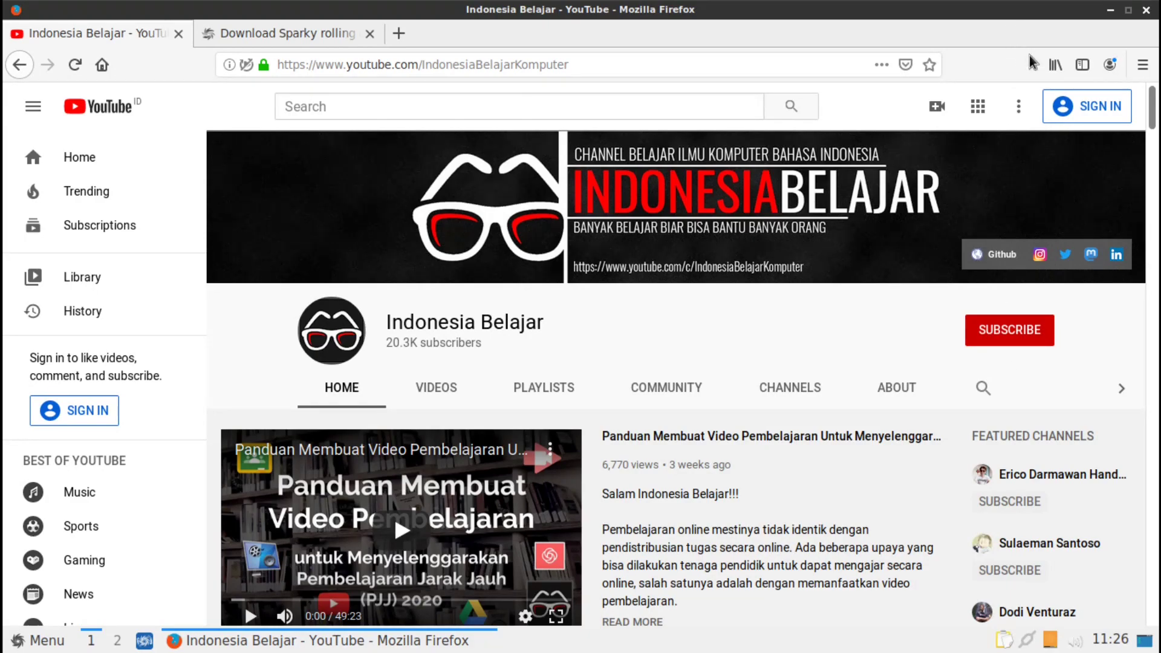
click(1146, 10)
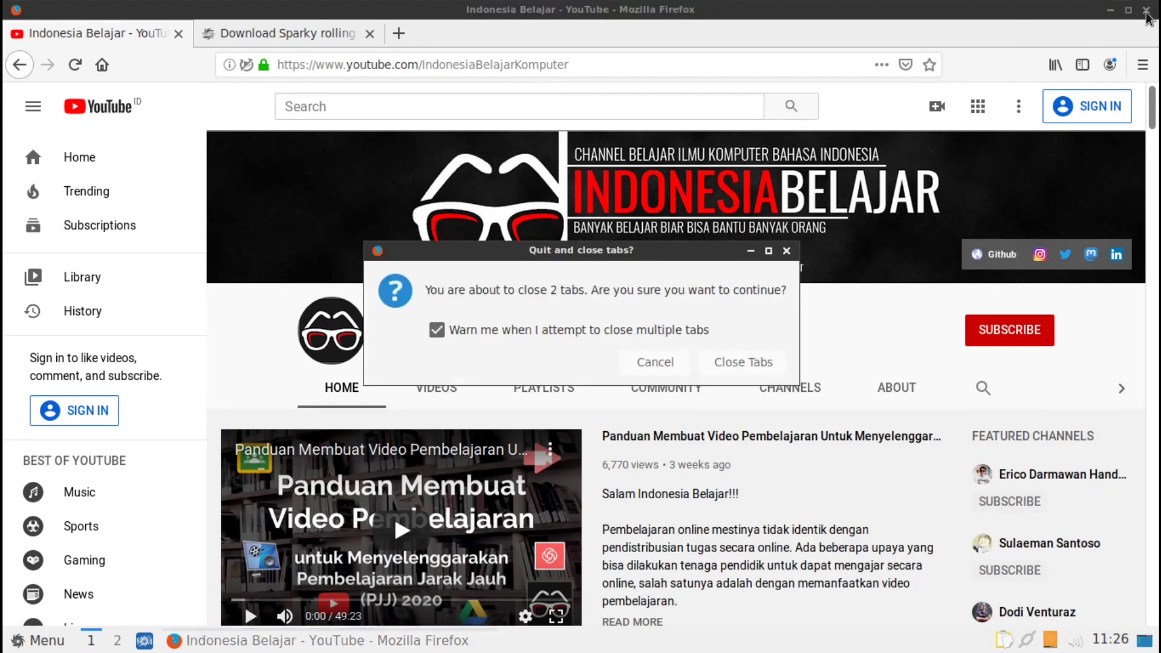
click(753, 363)
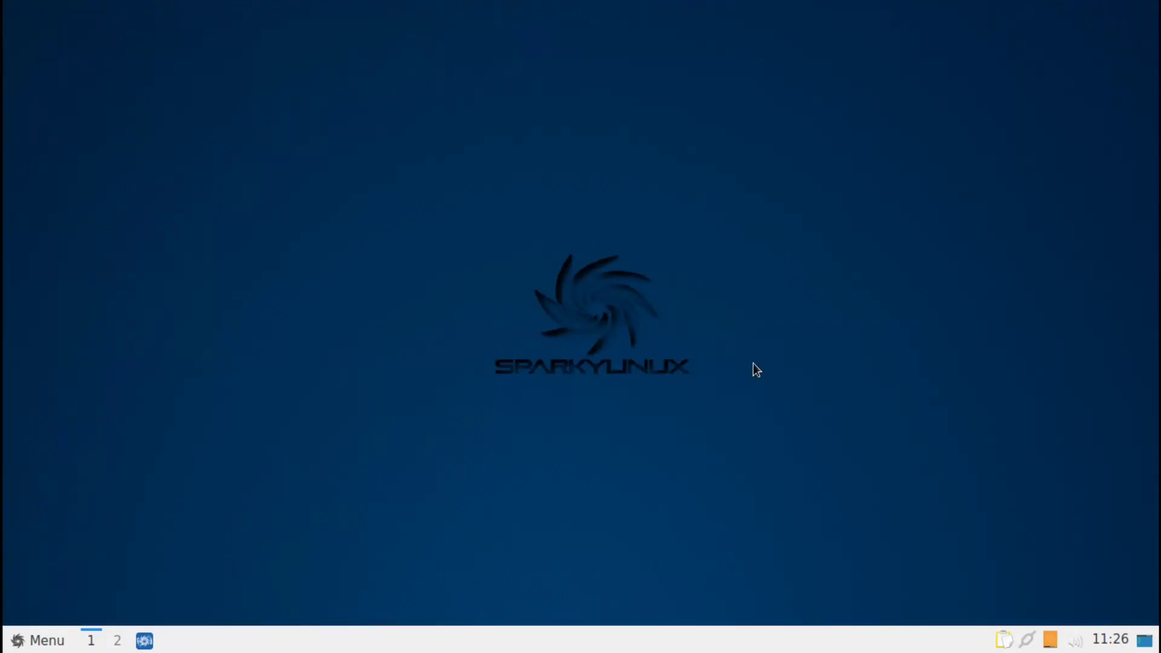
Launch the PCManFM-Qt File Manager and move its window toward the upper left of the desktop
click(45, 645)
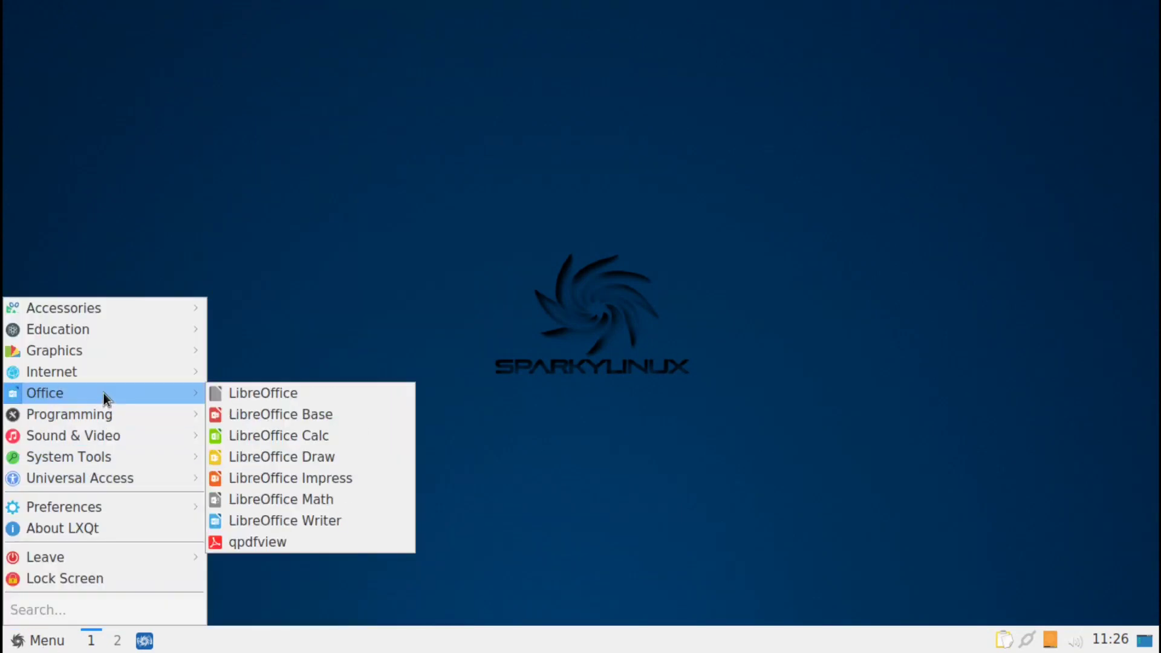
mouse_move(113, 331)
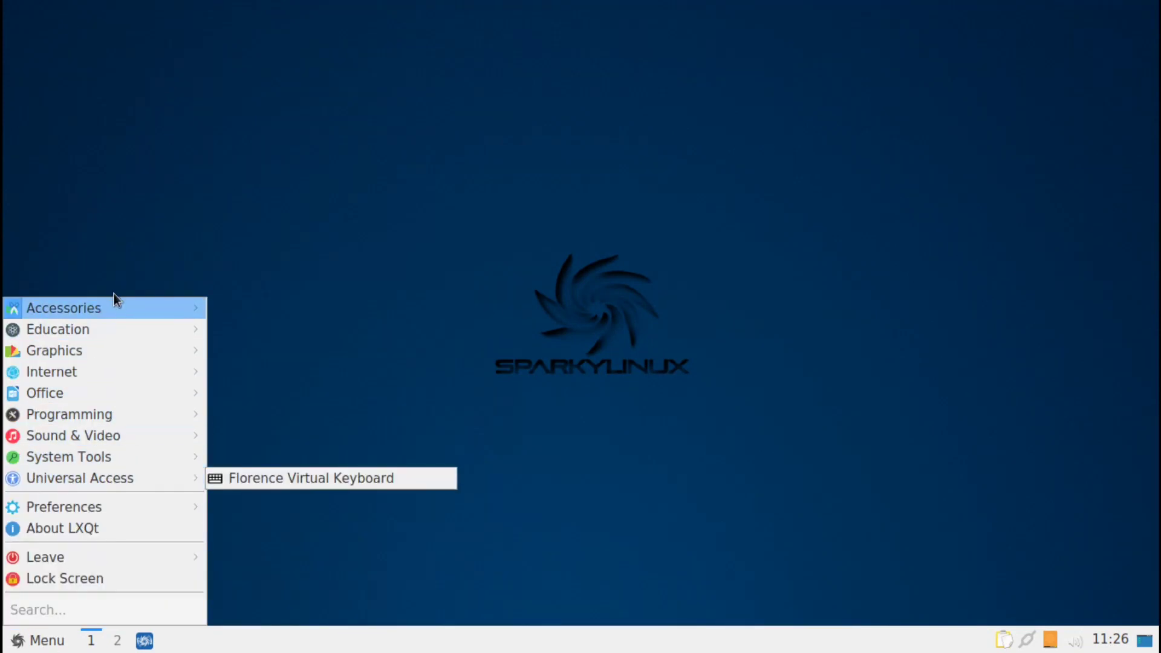
mouse_move(117, 310)
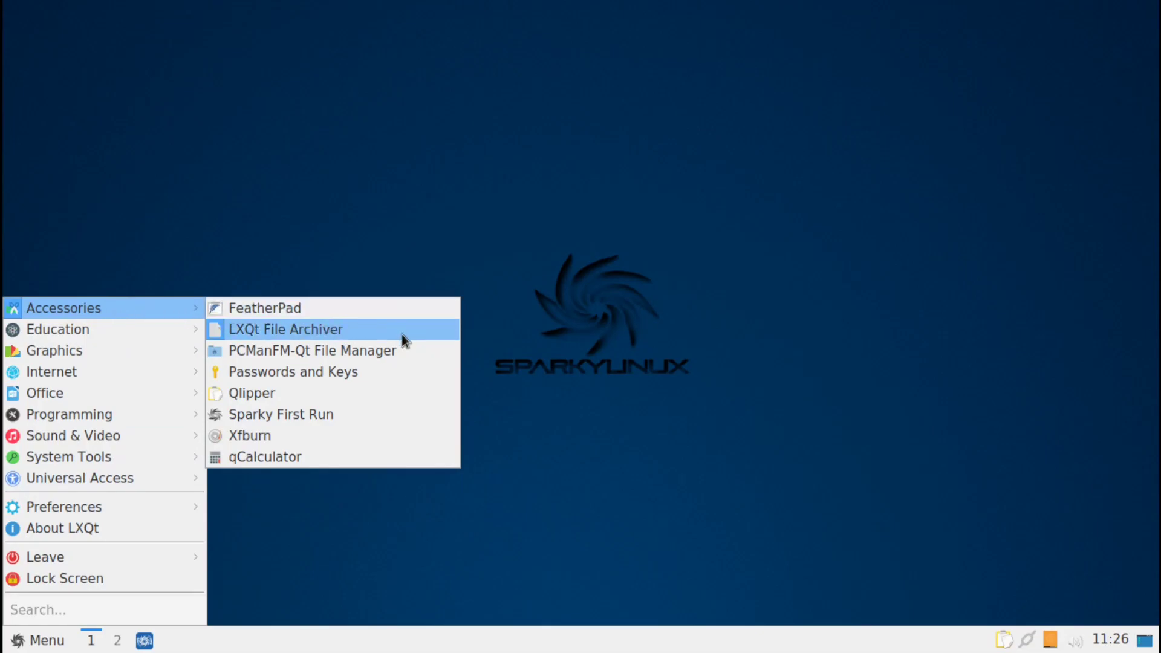
click(366, 356)
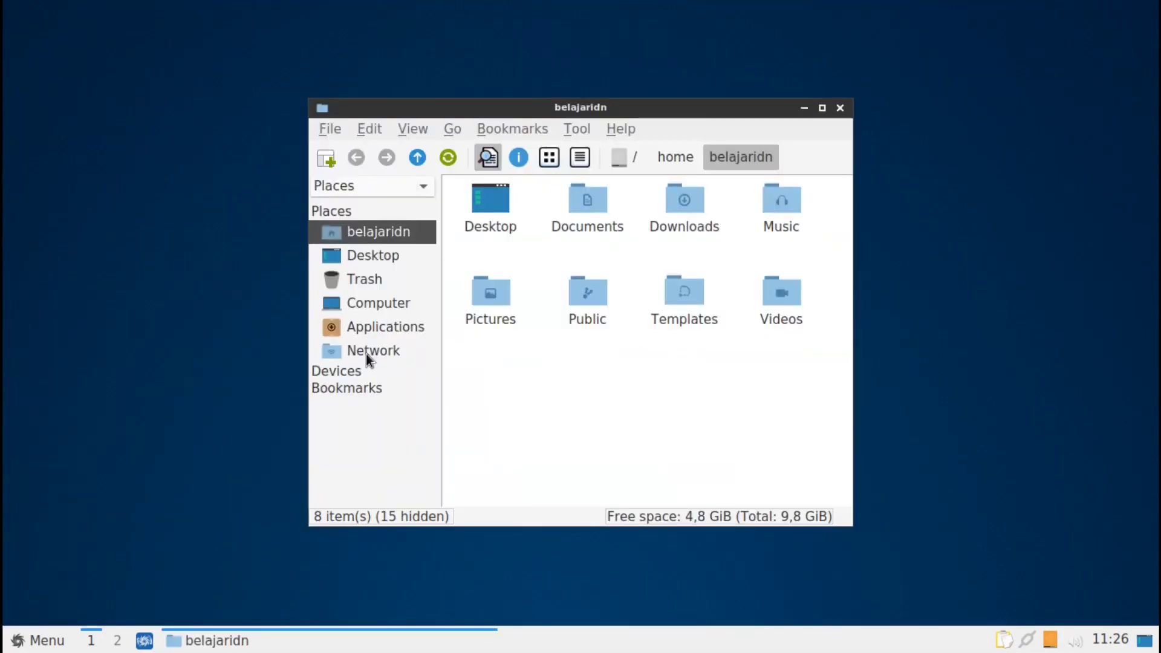
drag(742, 103, 604, 96)
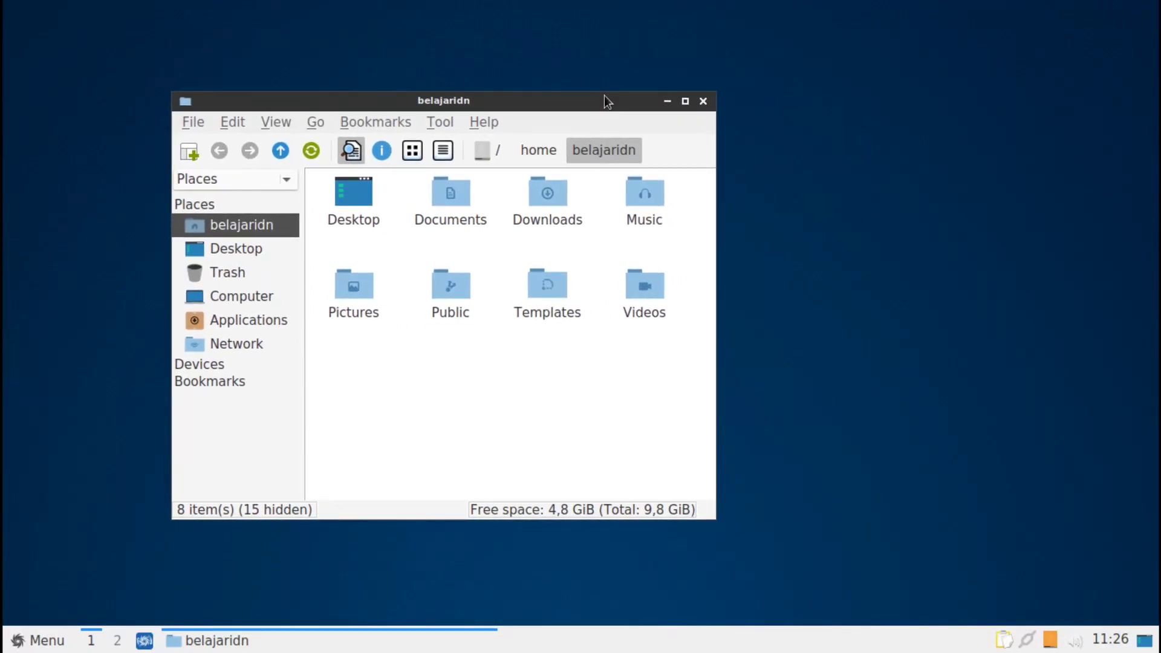
View the file manager's About information and close it
click(478, 121)
click(493, 150)
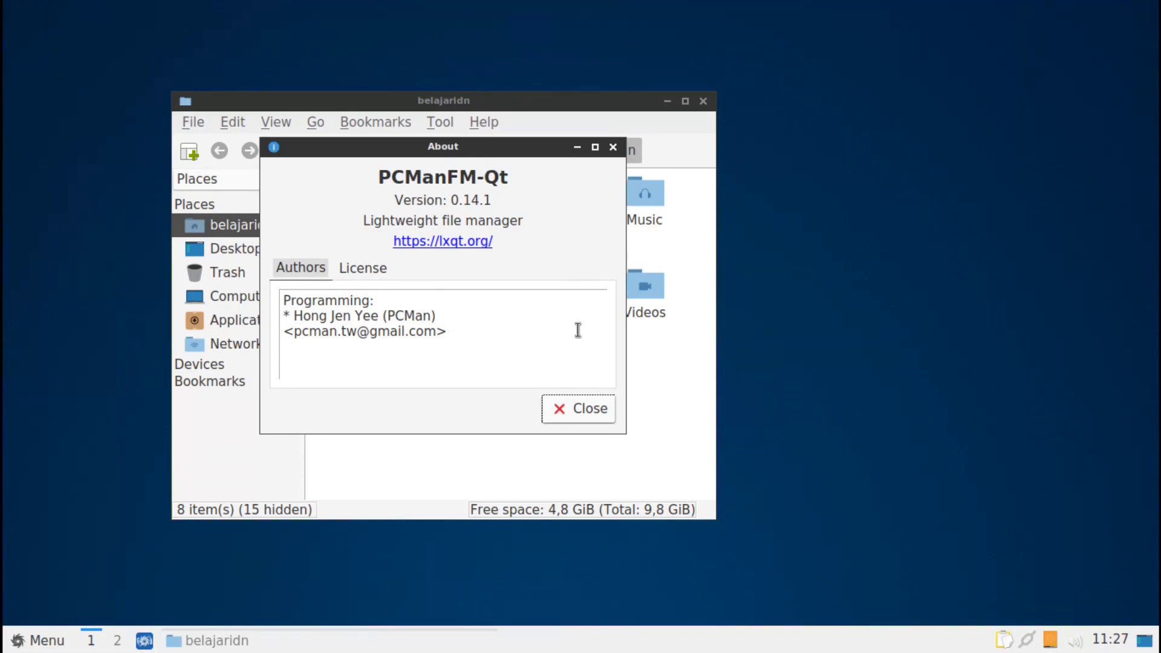
click(583, 417)
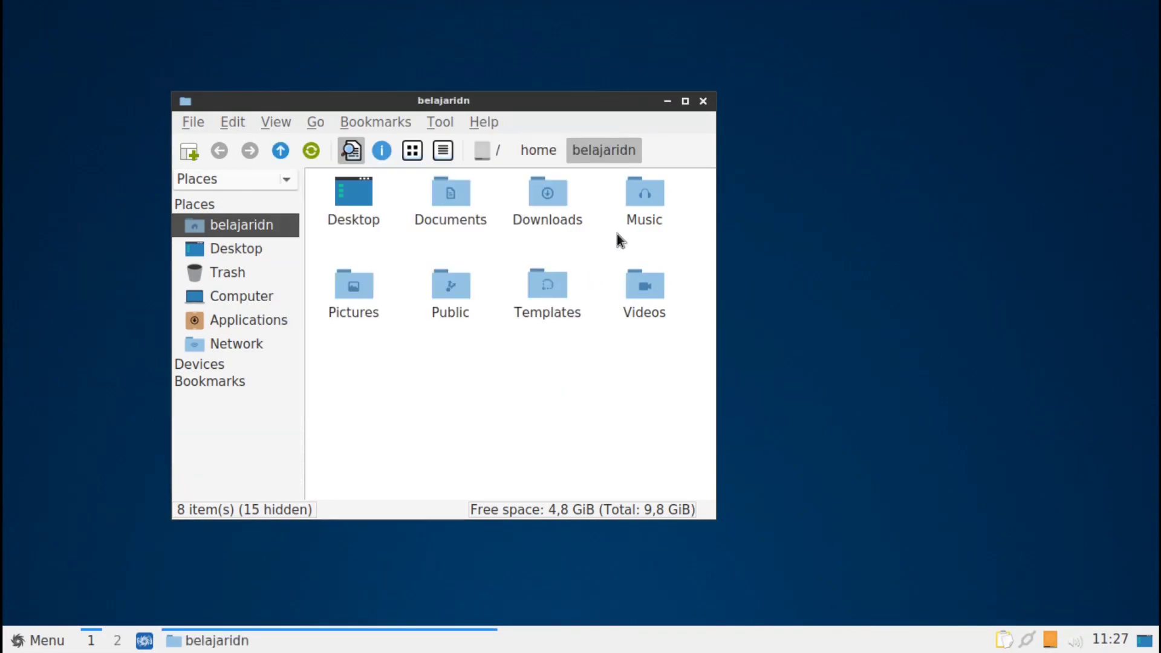
Browse the Computer, Trash, Desktop and home locations in the maximized file manager, and close it
click(687, 103)
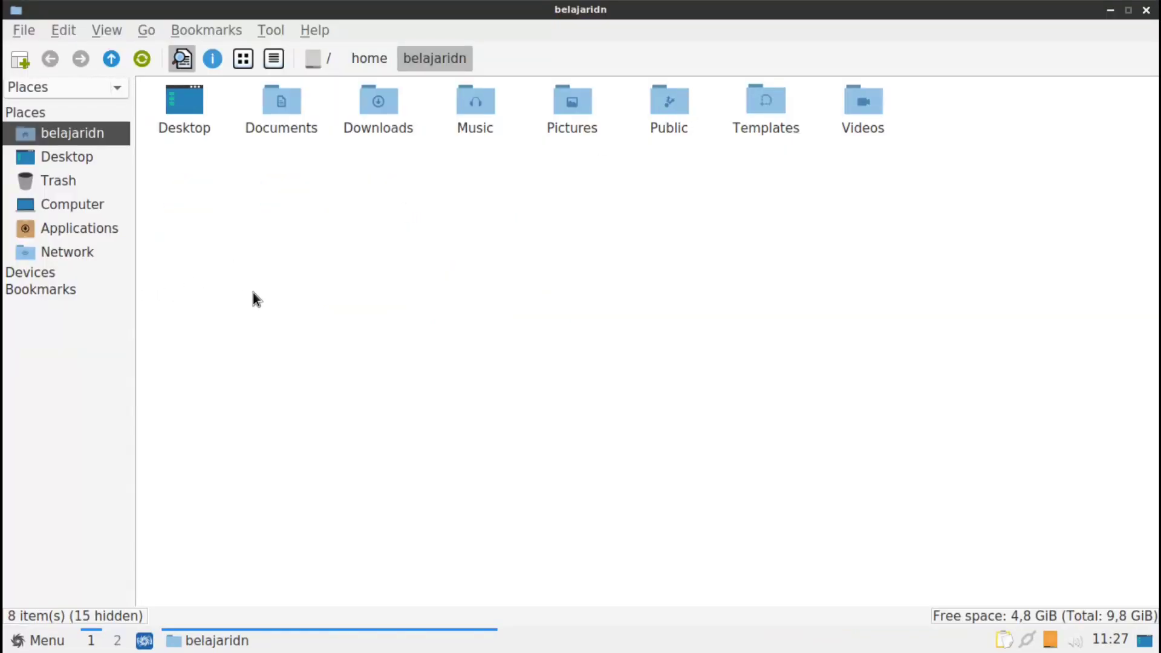
click(78, 200)
click(64, 185)
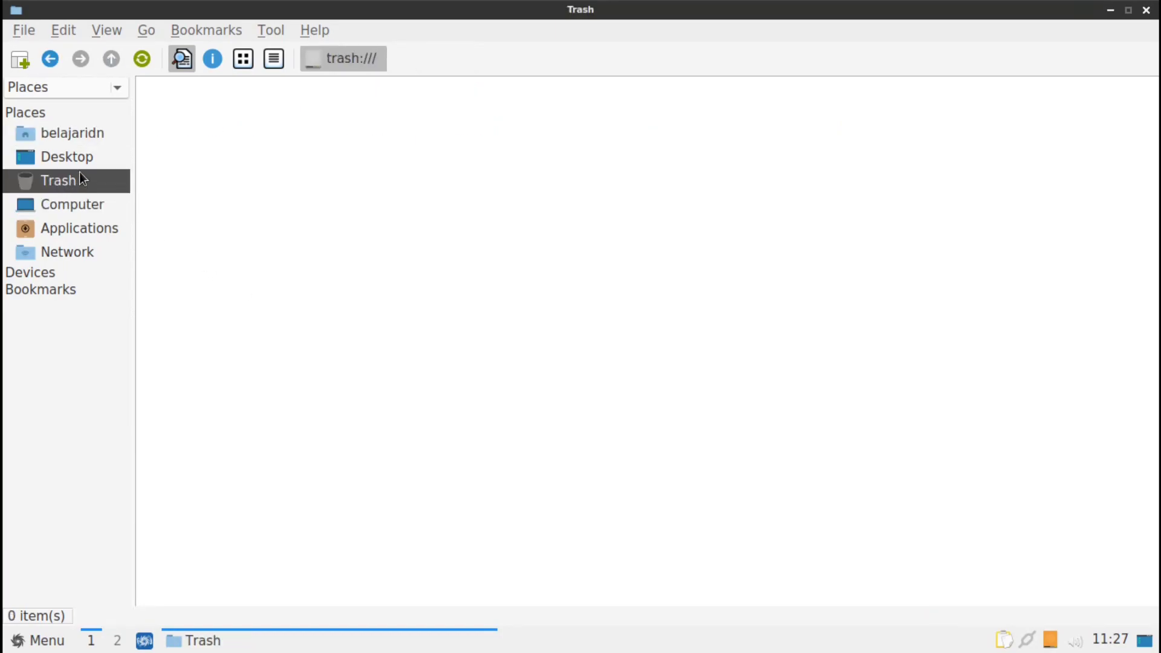
click(91, 155)
click(74, 132)
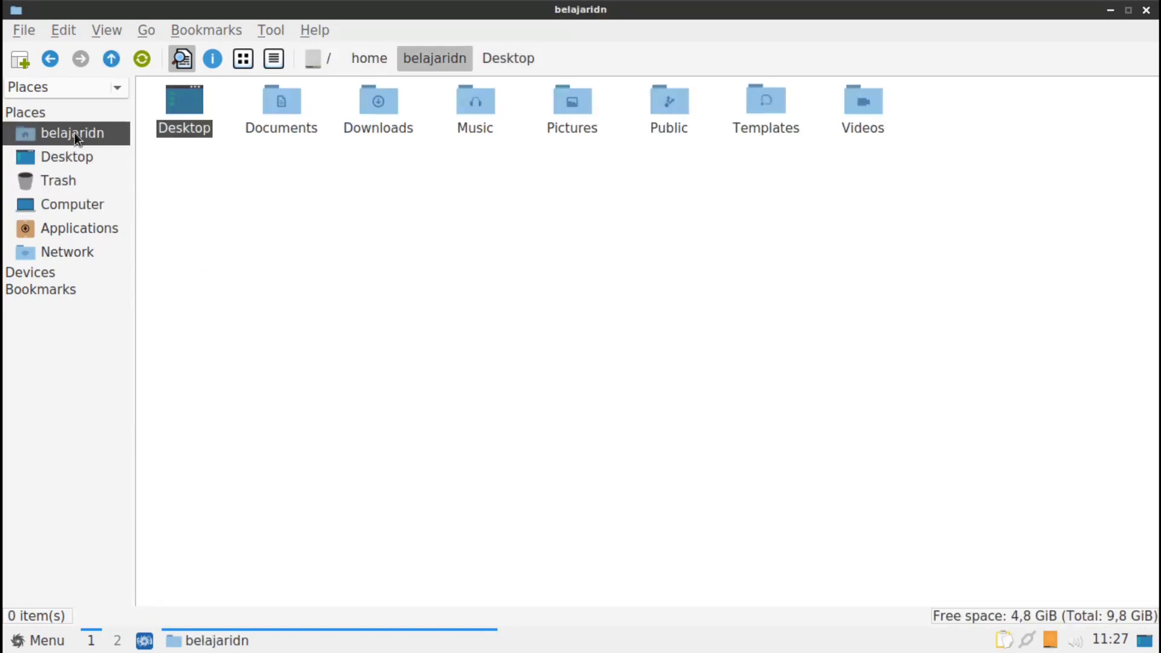
click(375, 118)
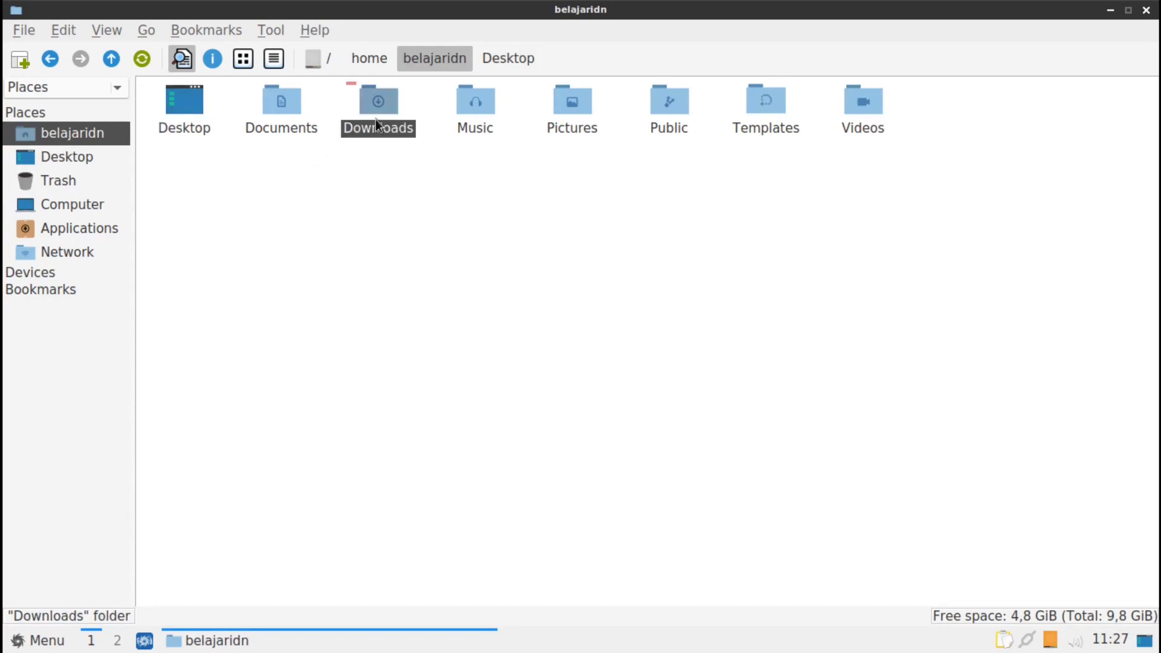
click(286, 122)
click(479, 113)
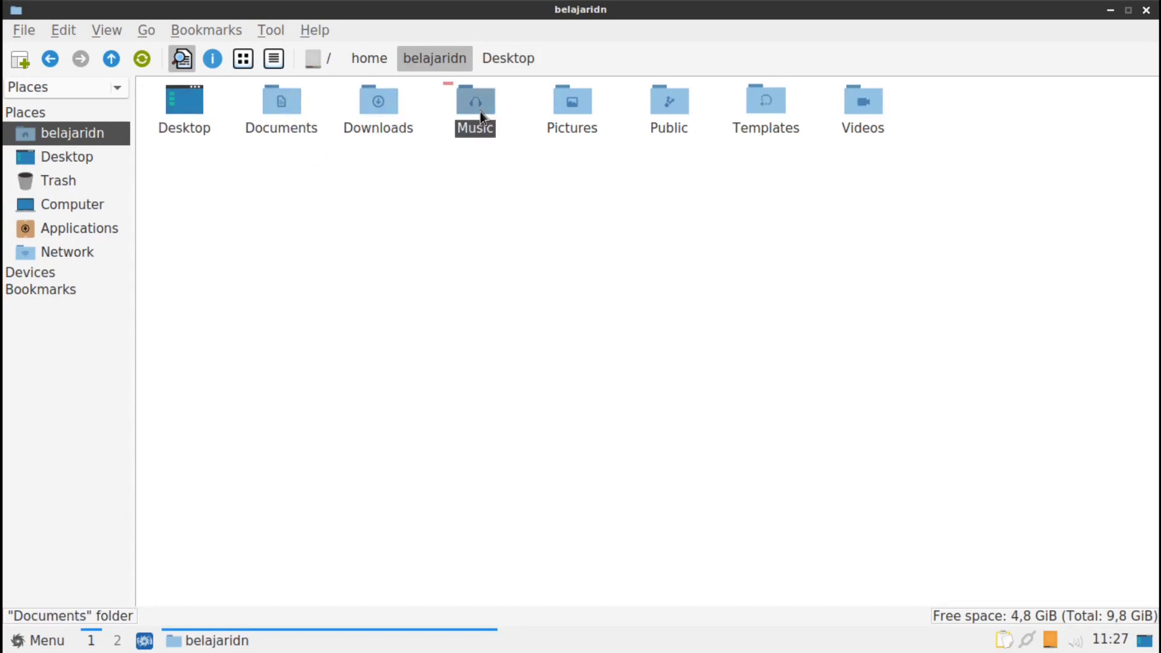
click(538, 241)
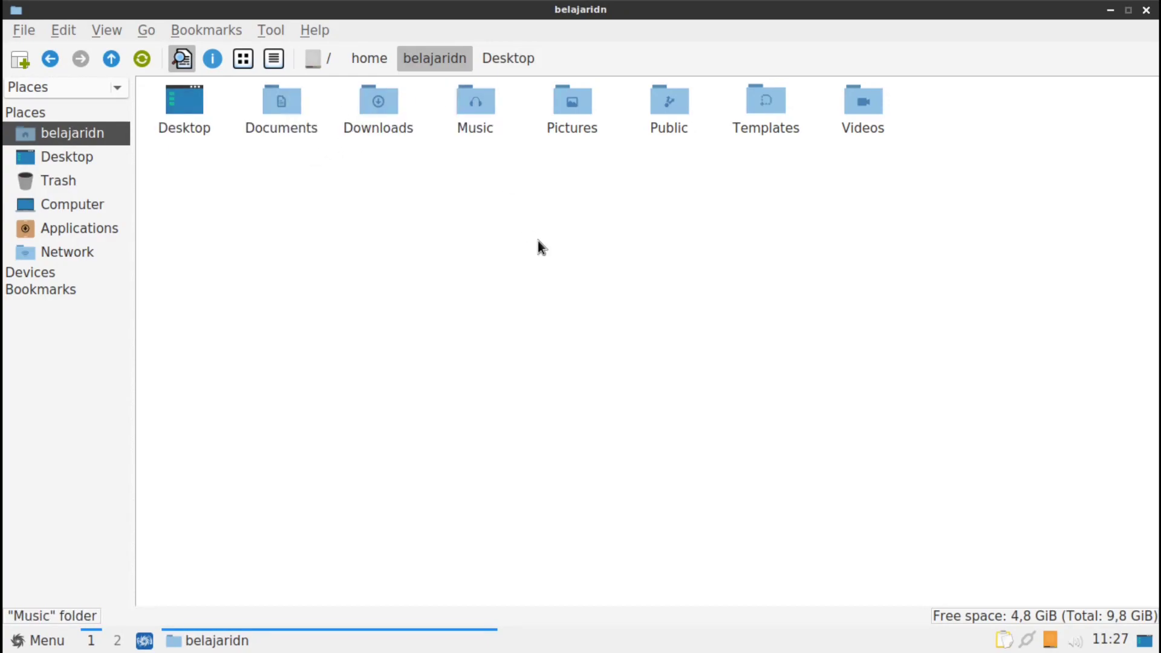
click(1146, 10)
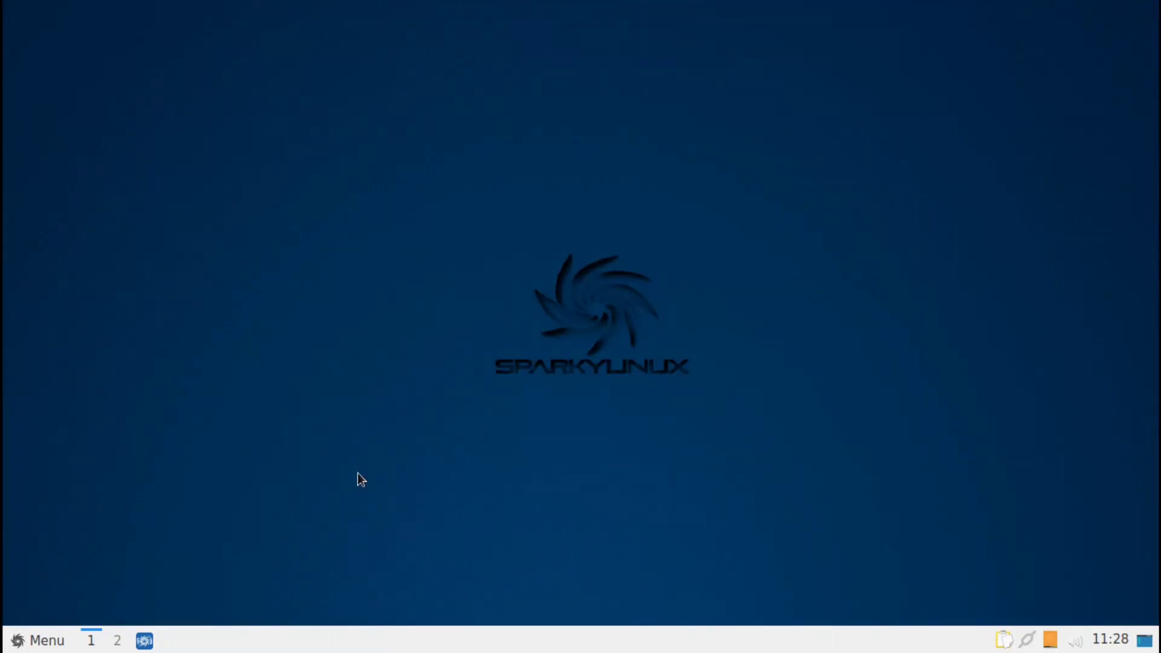
Launch QTerminal and maximize its window
click(28, 644)
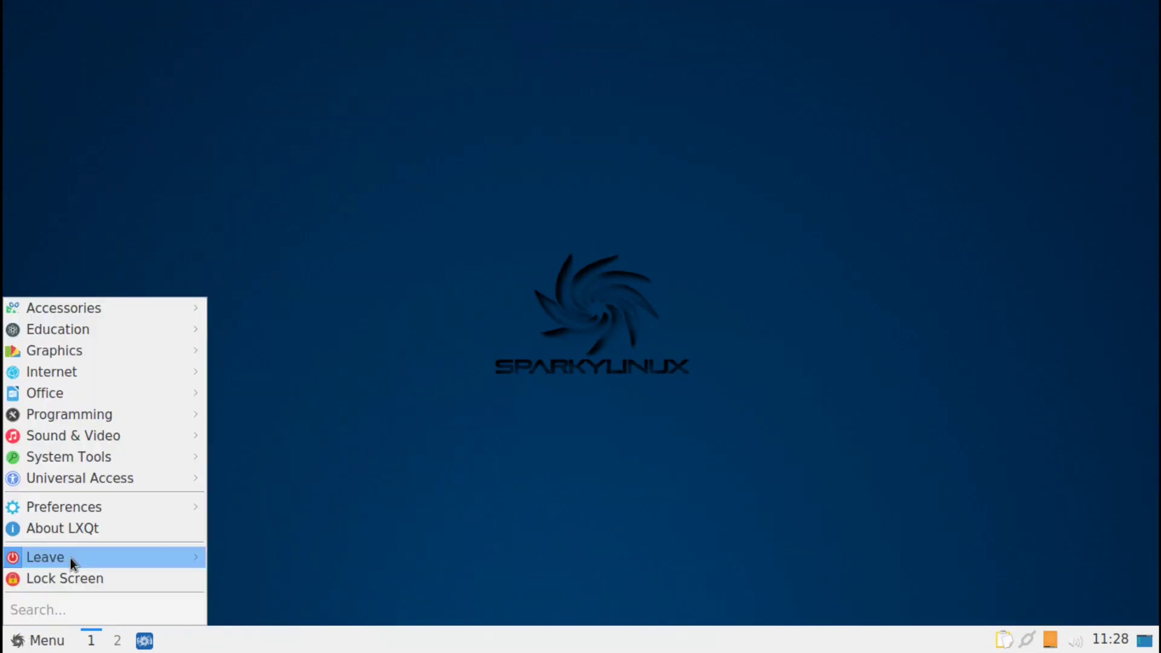
mouse_move(104, 457)
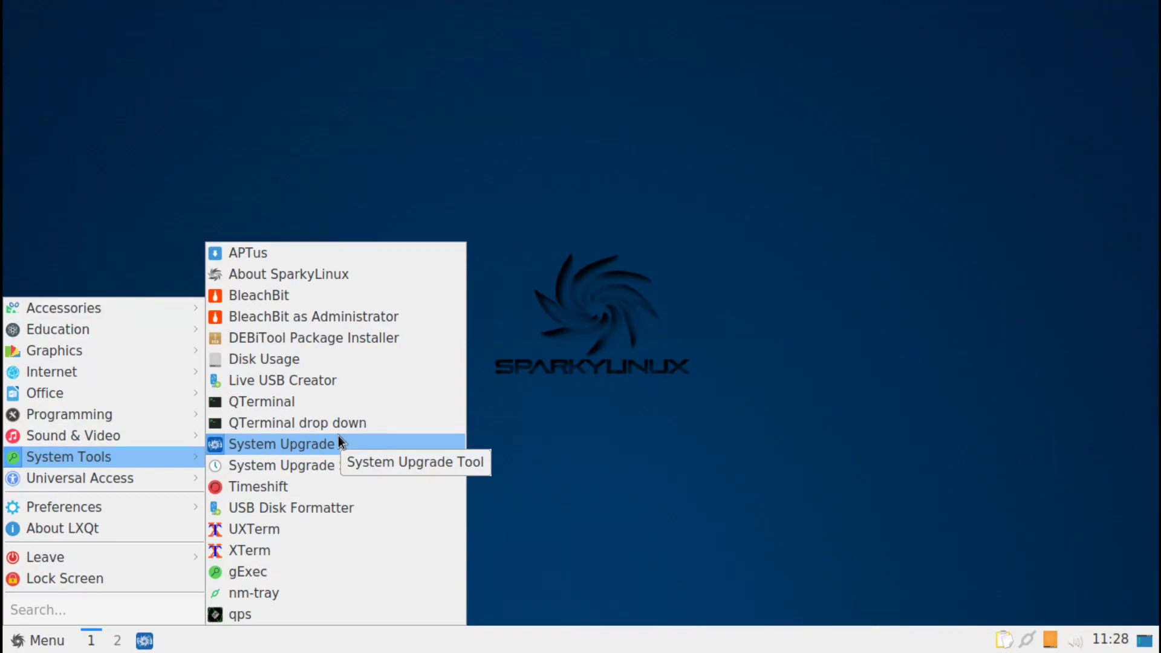
click(286, 402)
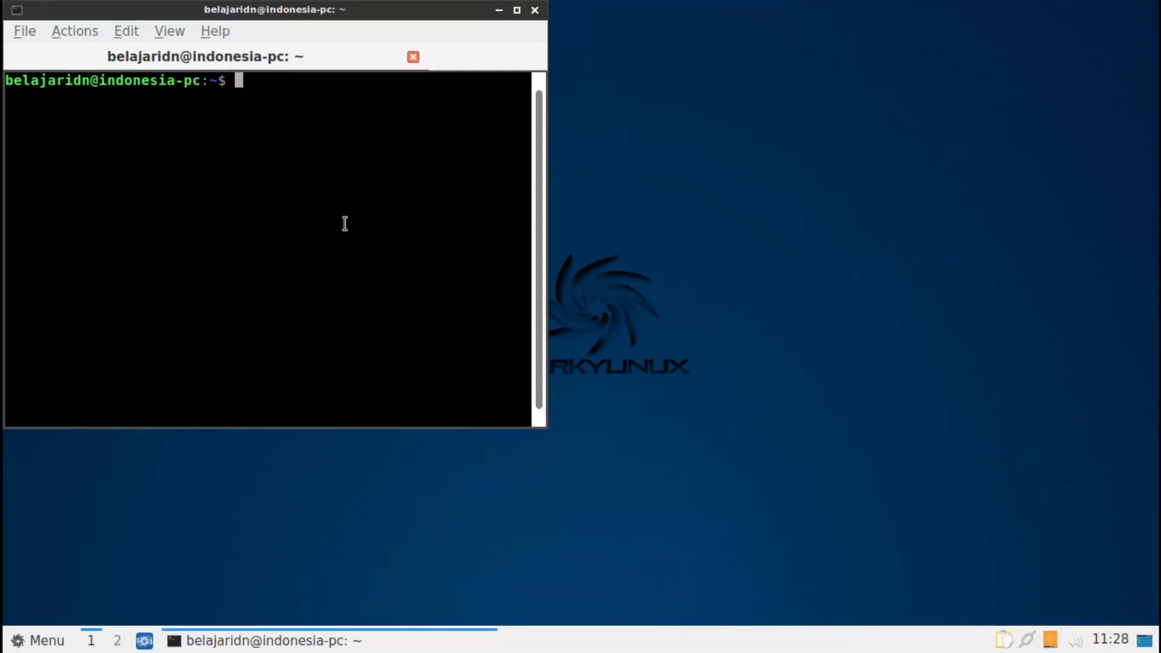
click(518, 10)
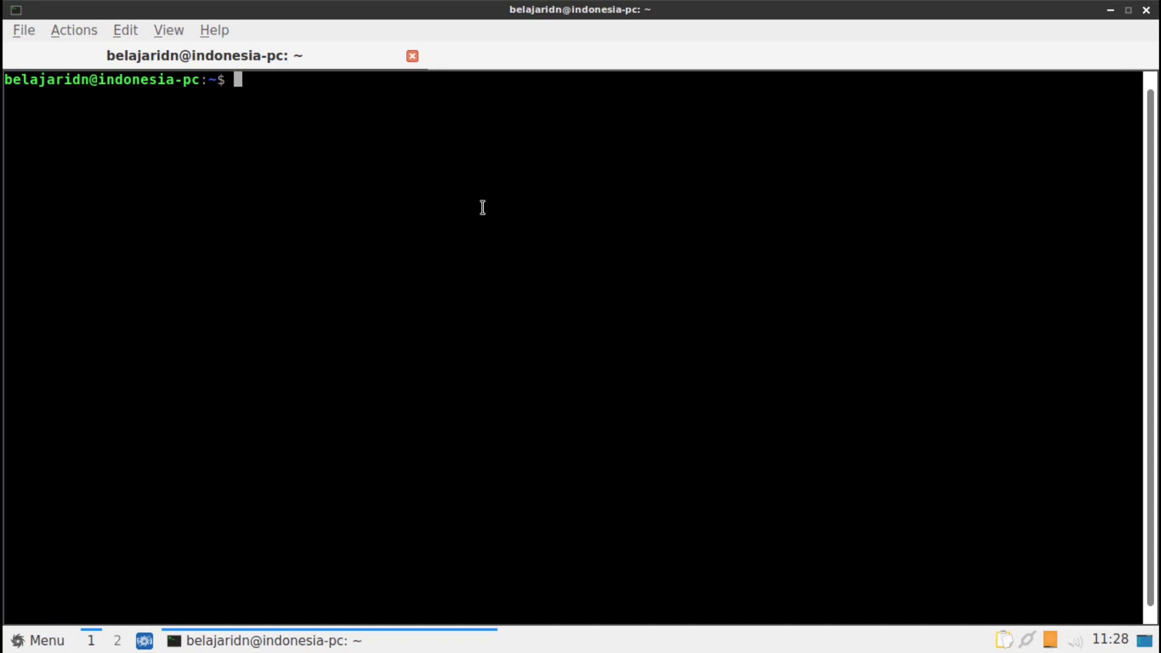
Check the kernel and distribution release with uname -sr and lsb_release -a, and exit the terminal
text(uname -sr)
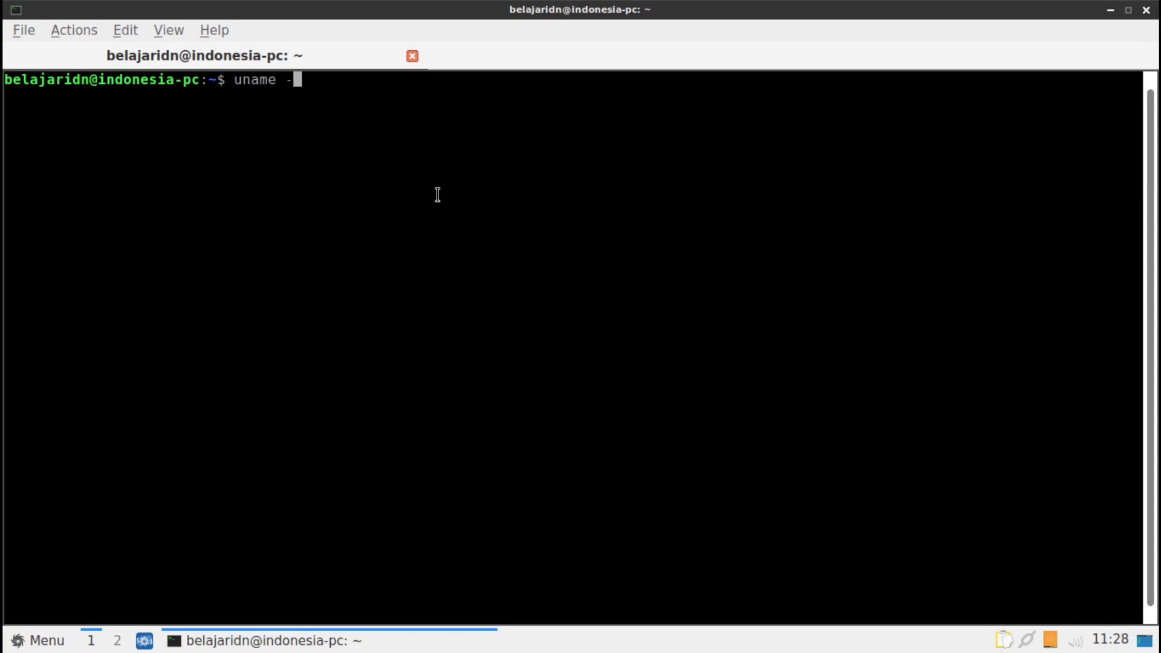
key(Return)
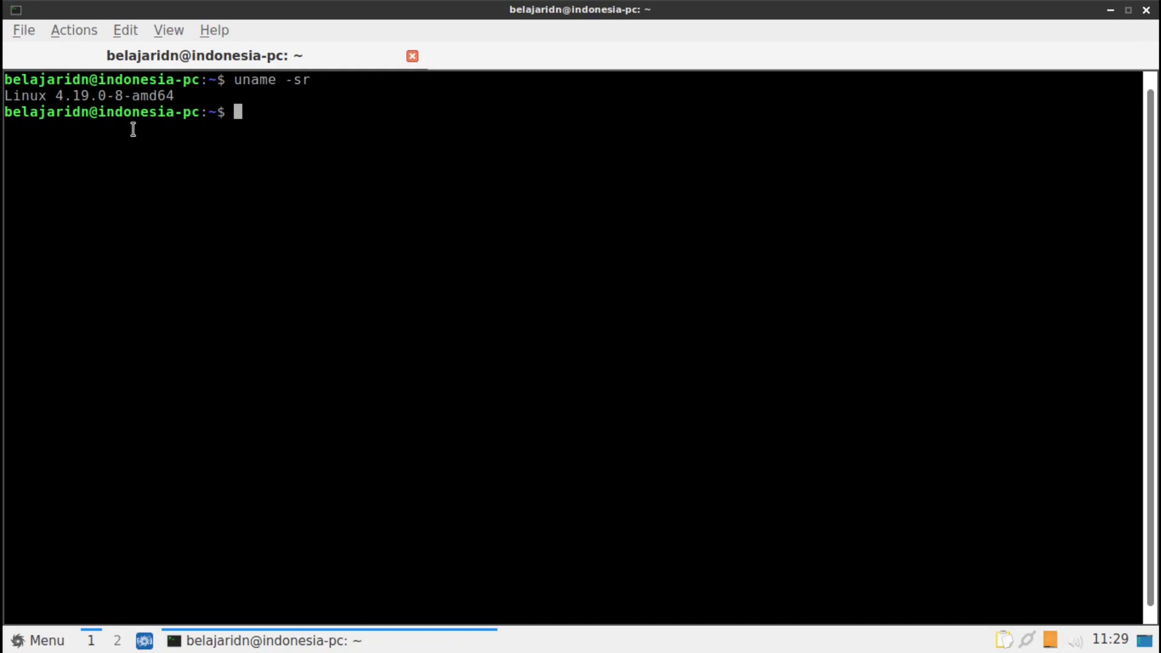
text(lsb_release -a)
key(Return)
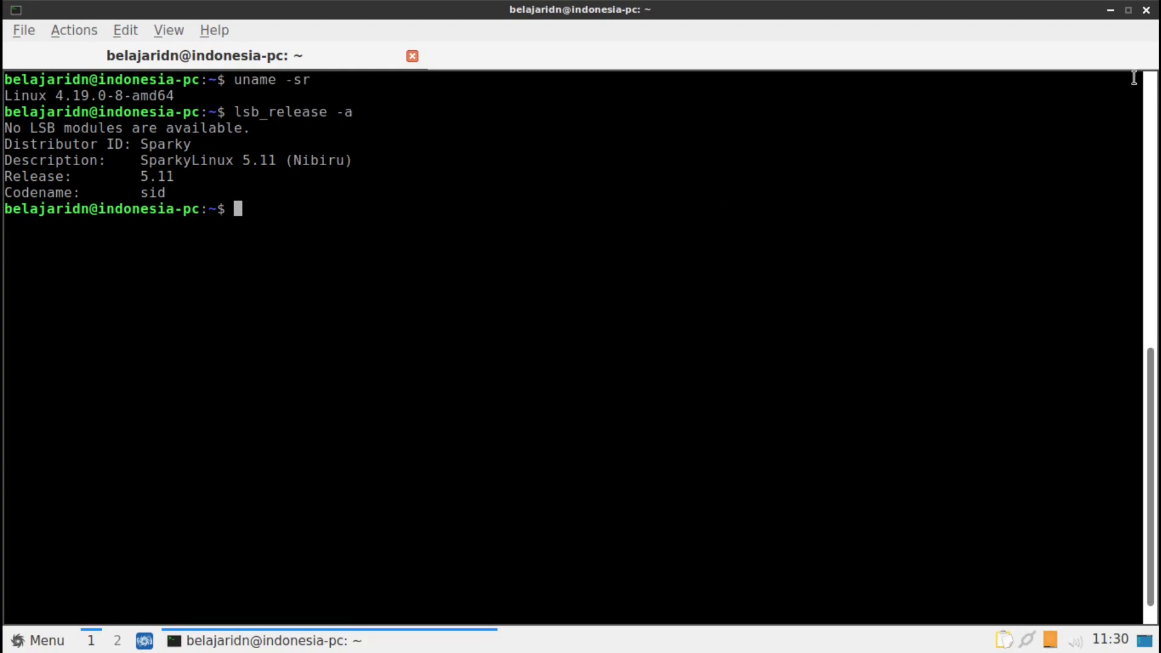
click(1146, 10)
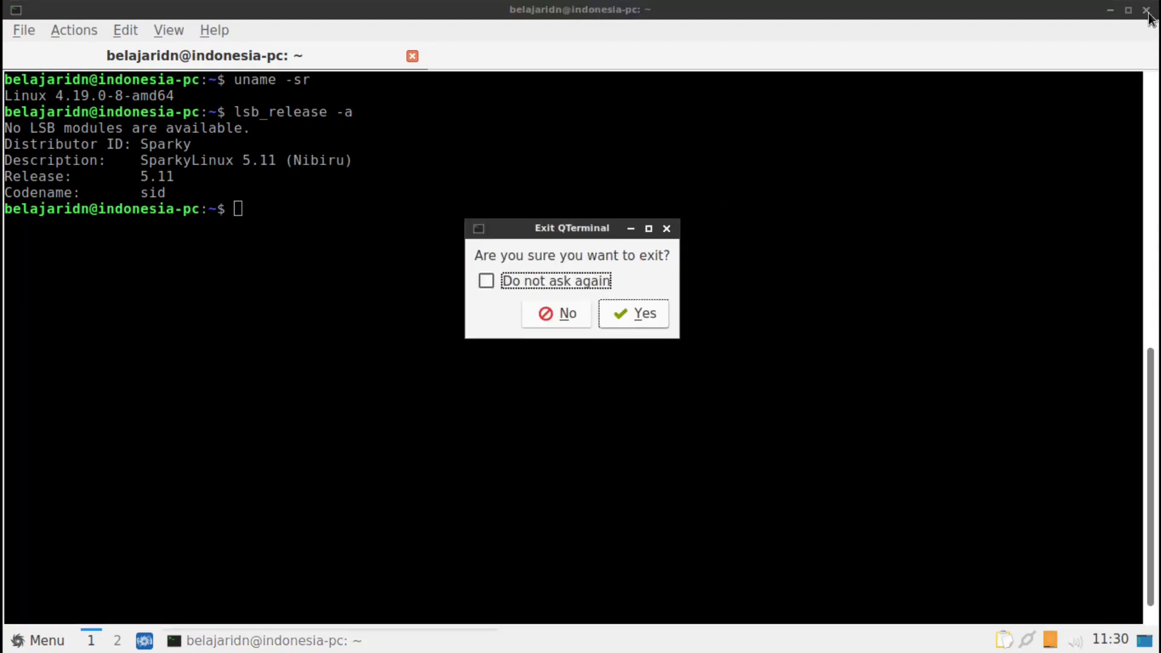
click(645, 314)
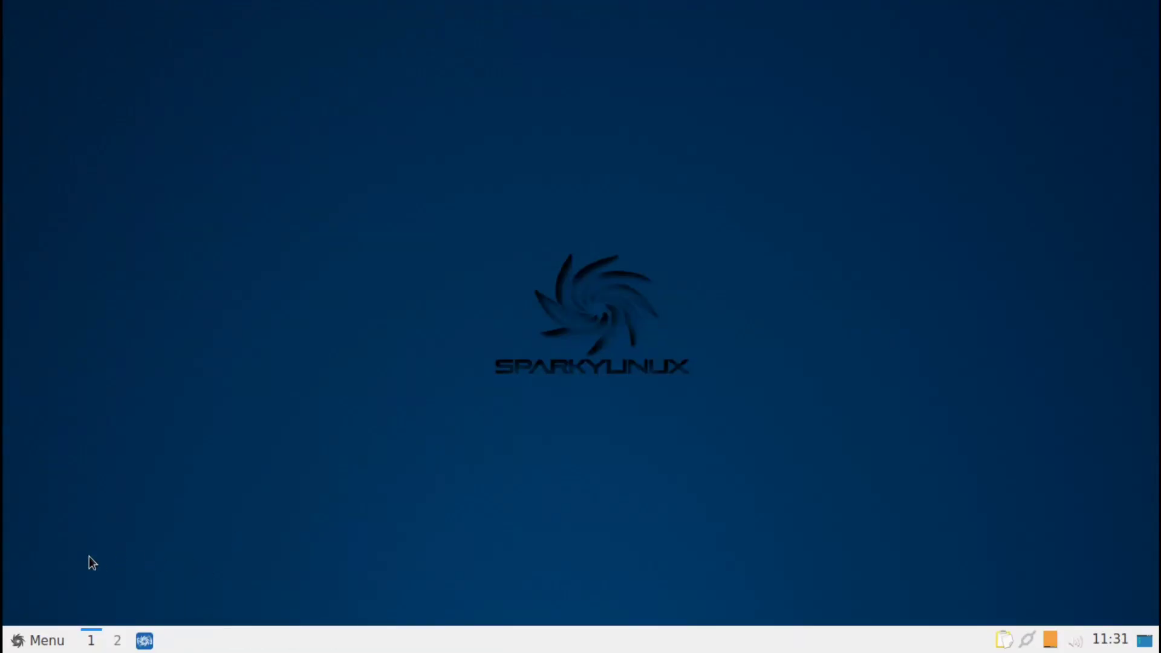
Launch the APTus application center, authenticating with the account password
click(35, 643)
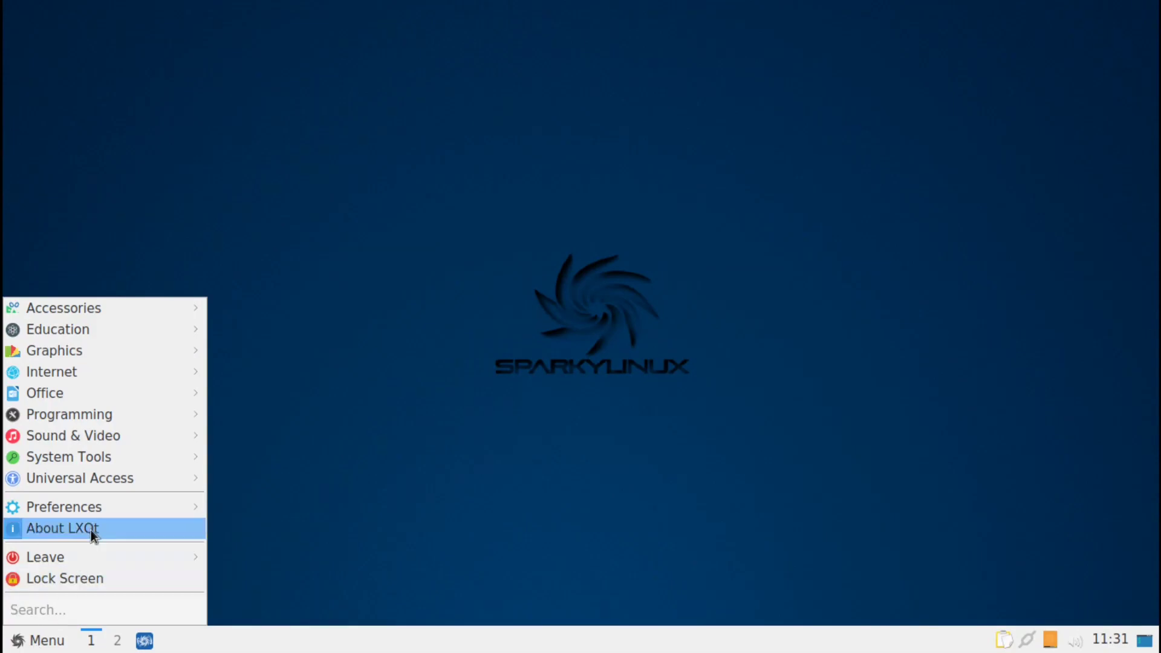
mouse_move(108, 457)
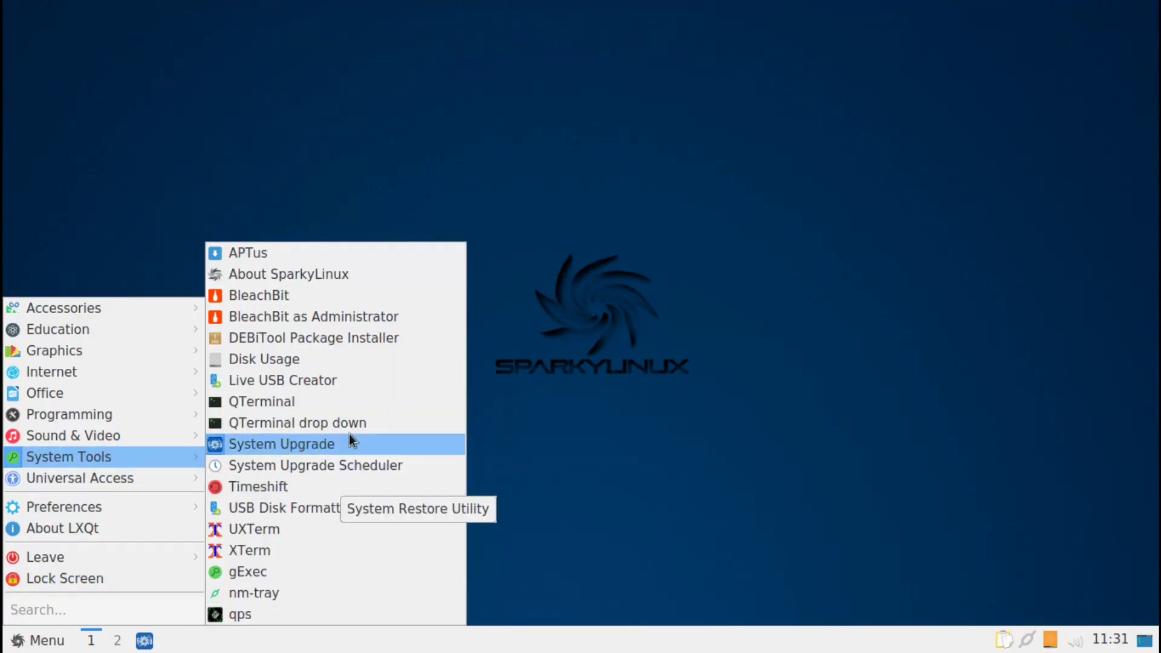
click(313, 255)
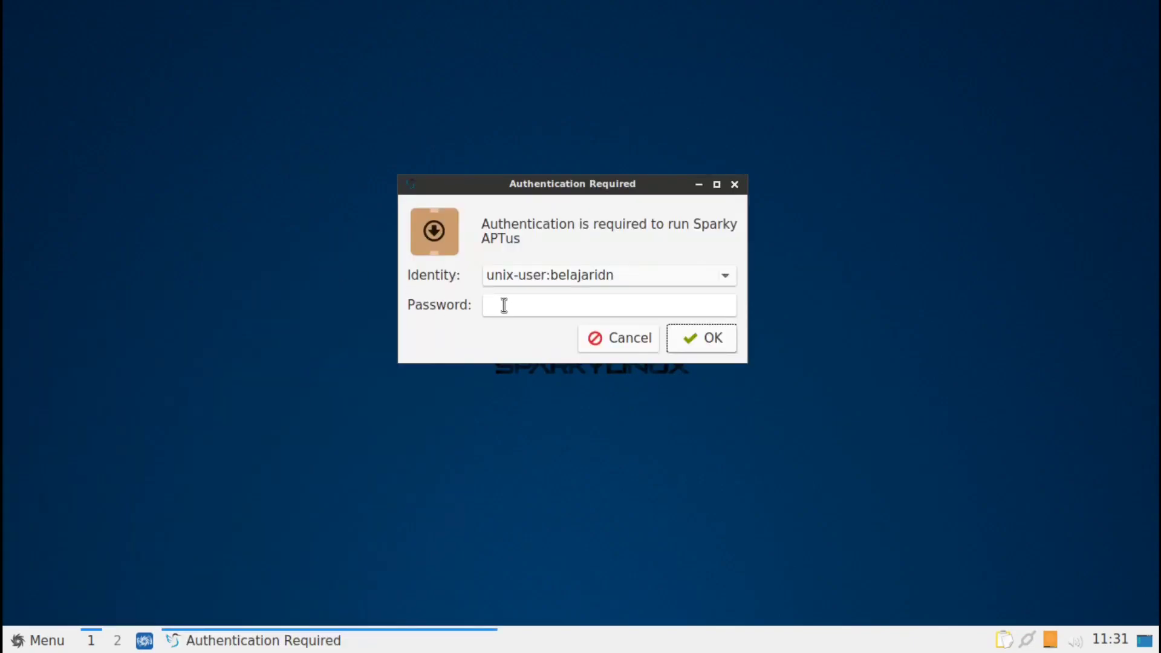
text(*****)
key(BackSpace)
text(***)
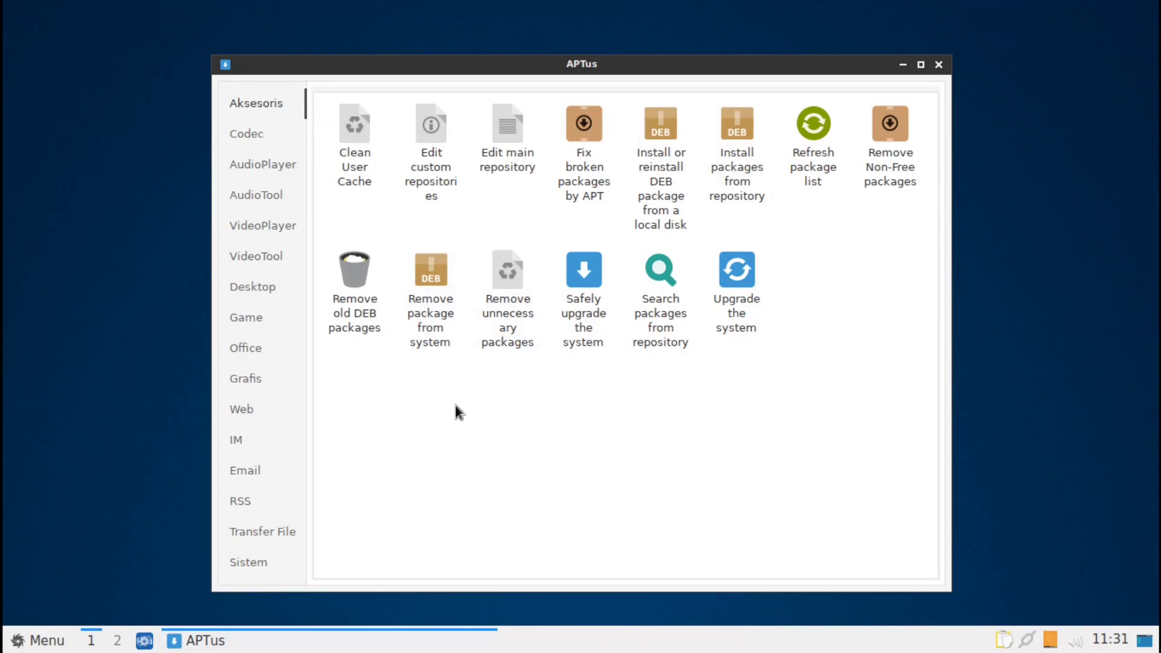
Browse the AudioTool, Codec, Grafis, Web and IM software categories in APTus
click(260, 197)
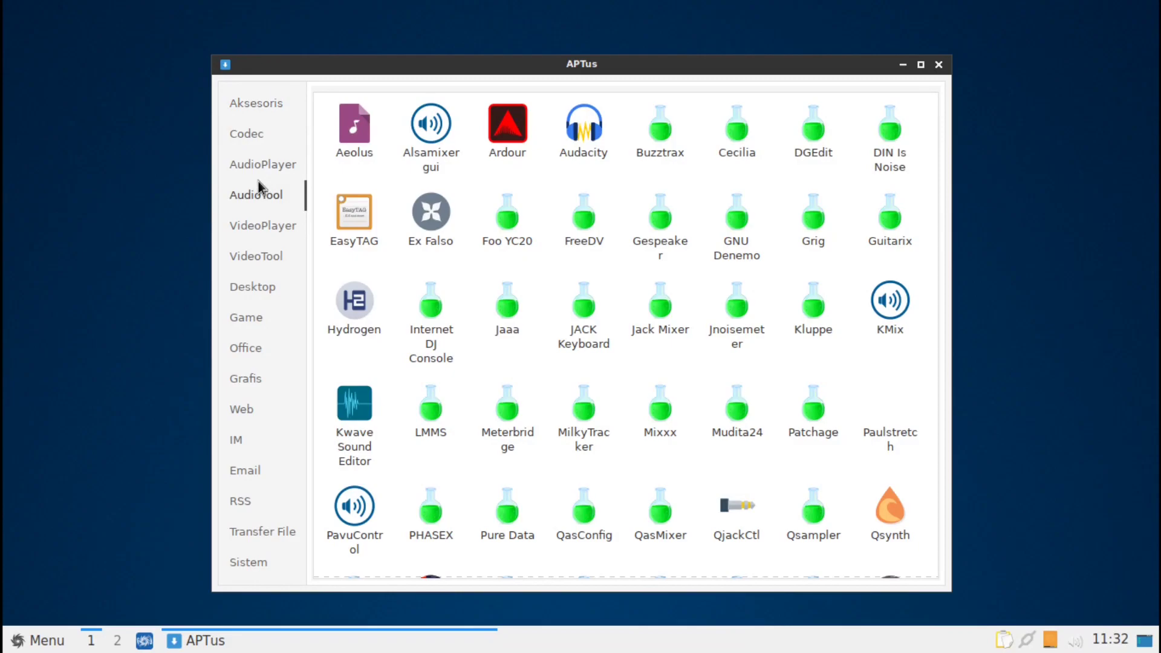
click(236, 135)
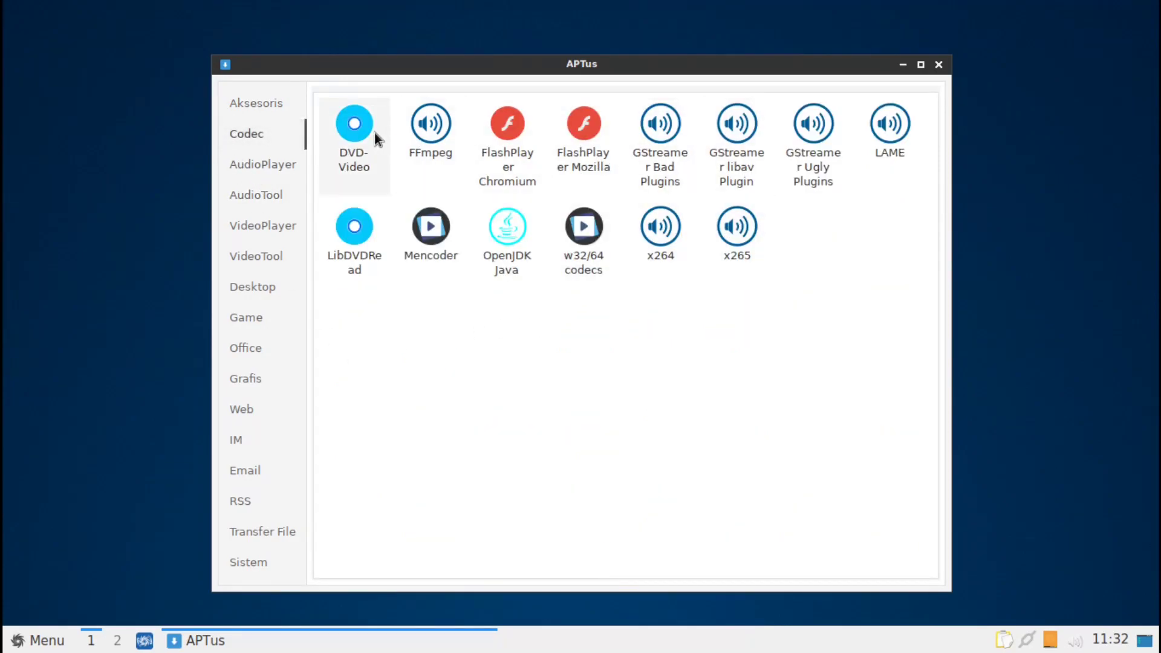
click(249, 380)
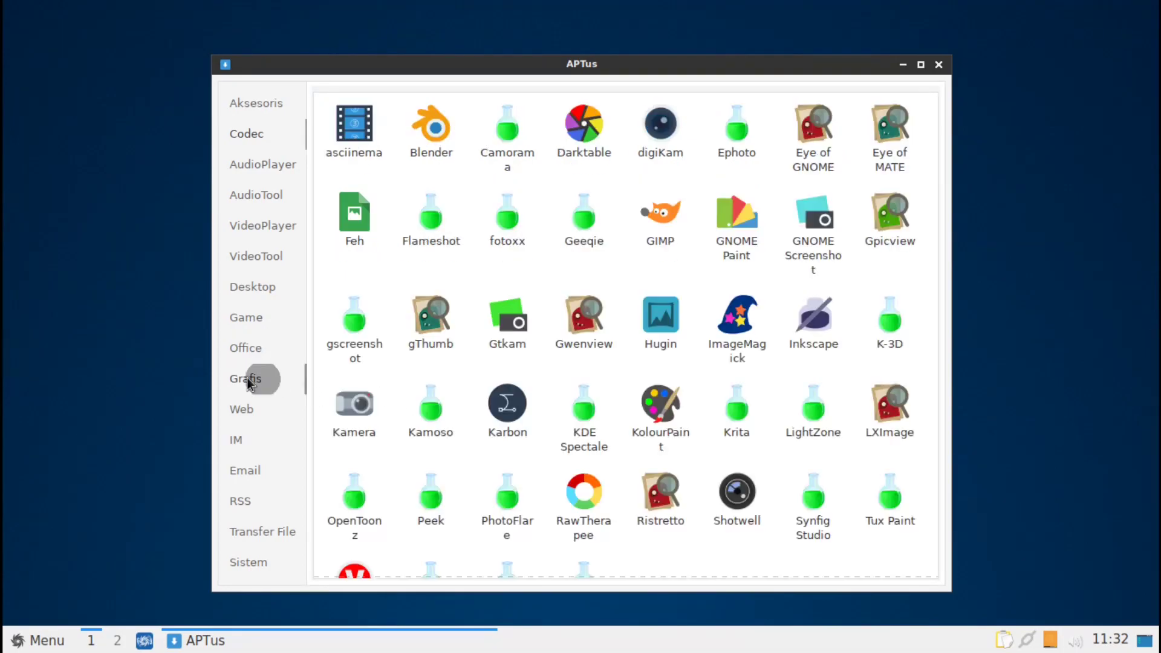
click(252, 409)
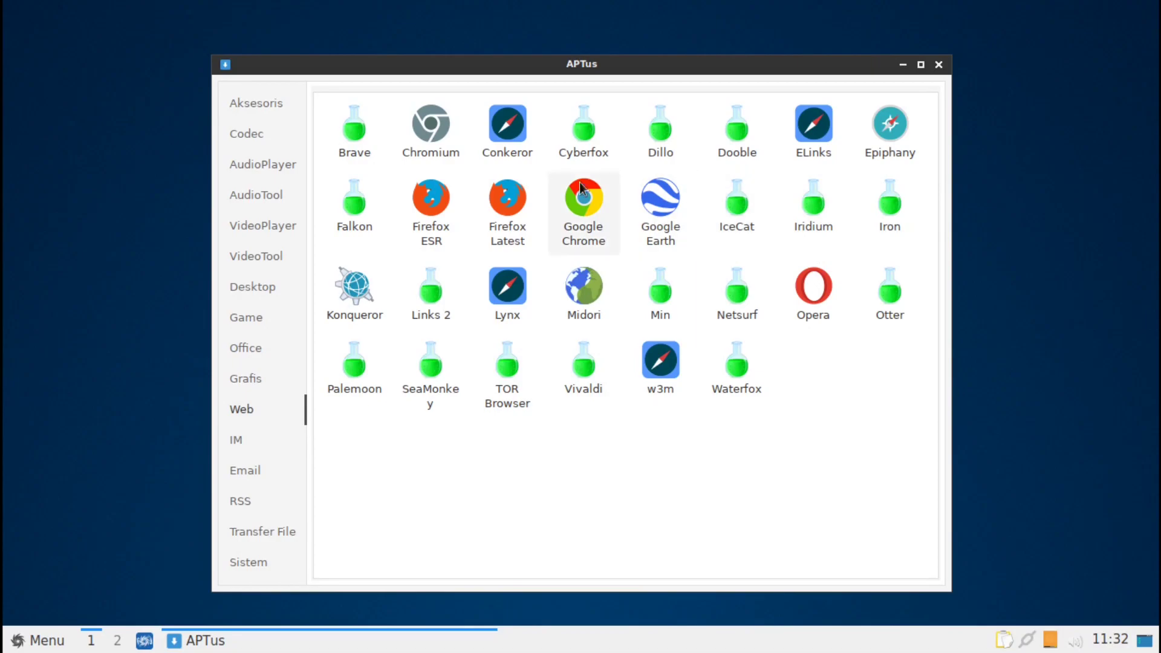
click(238, 436)
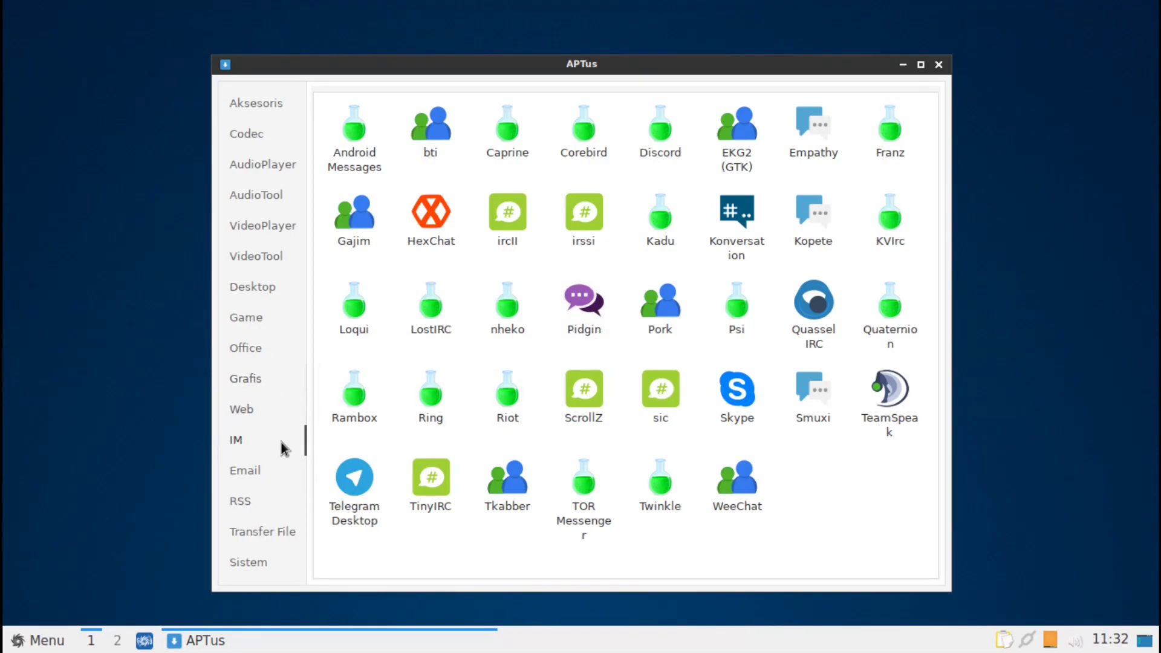
View the Google Chrome installer prompt from the Web category and exit it without installing
click(249, 410)
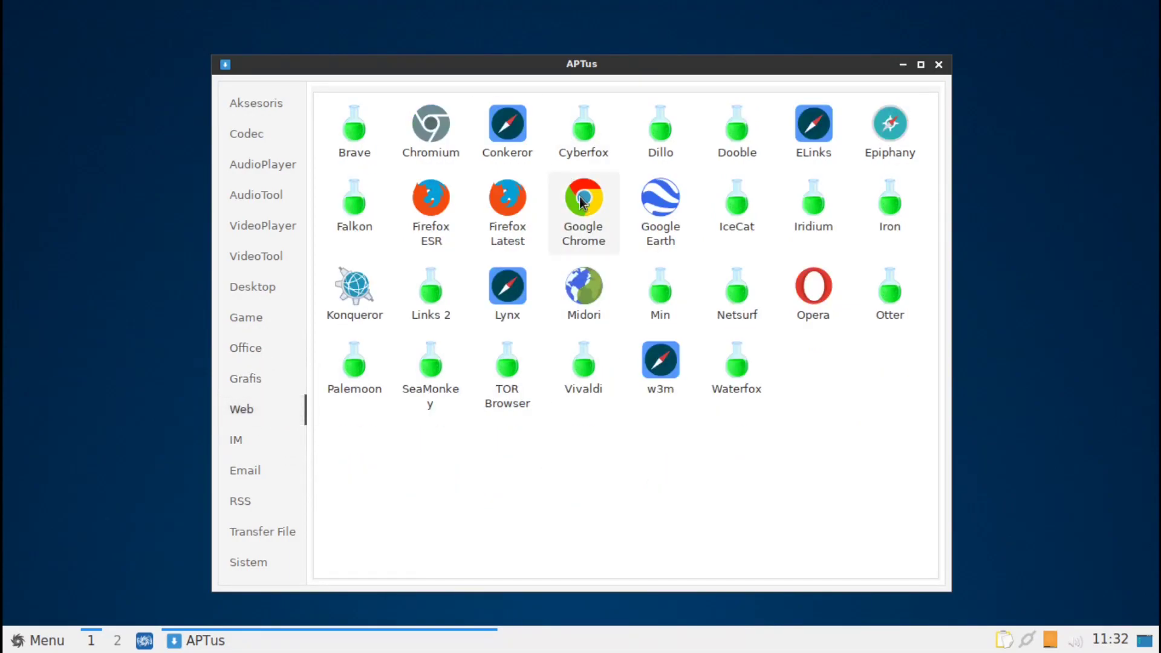
click(602, 206)
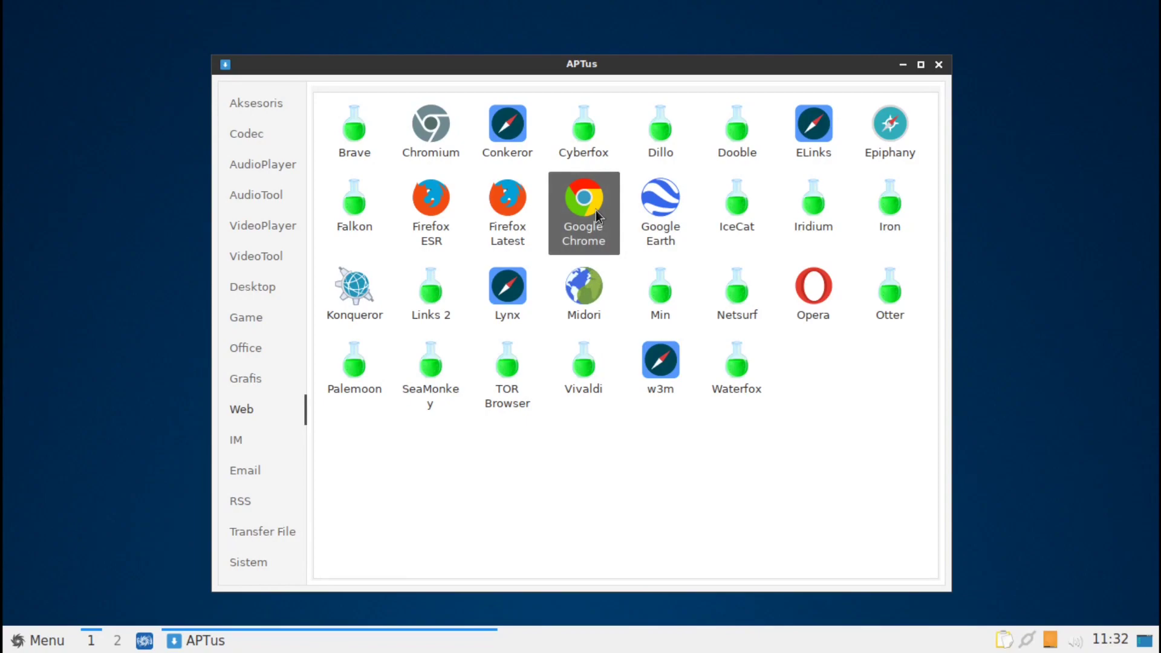
double_click(596, 209)
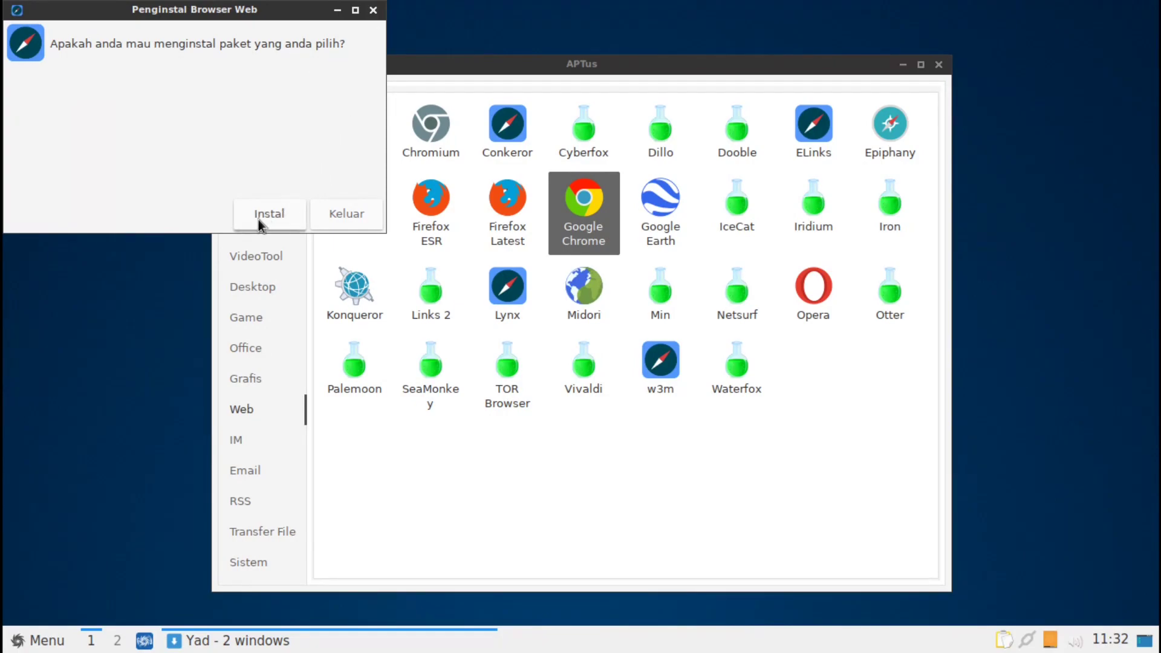
click(357, 214)
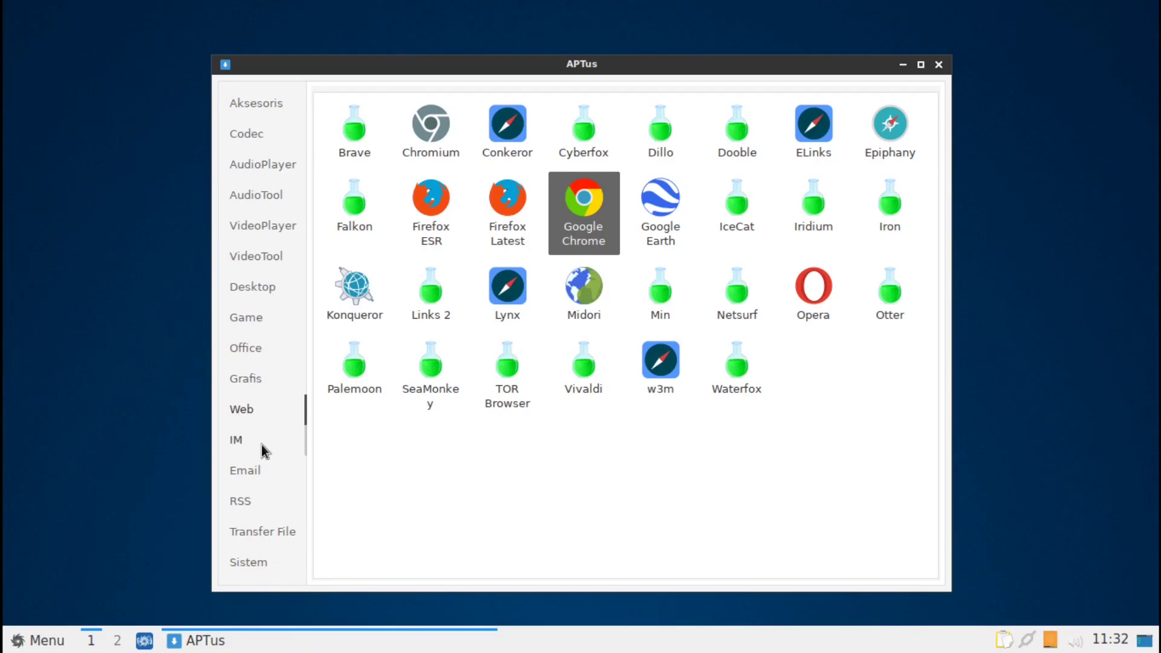
View the available desktop environments in the Desktop category and close APTus
click(241, 293)
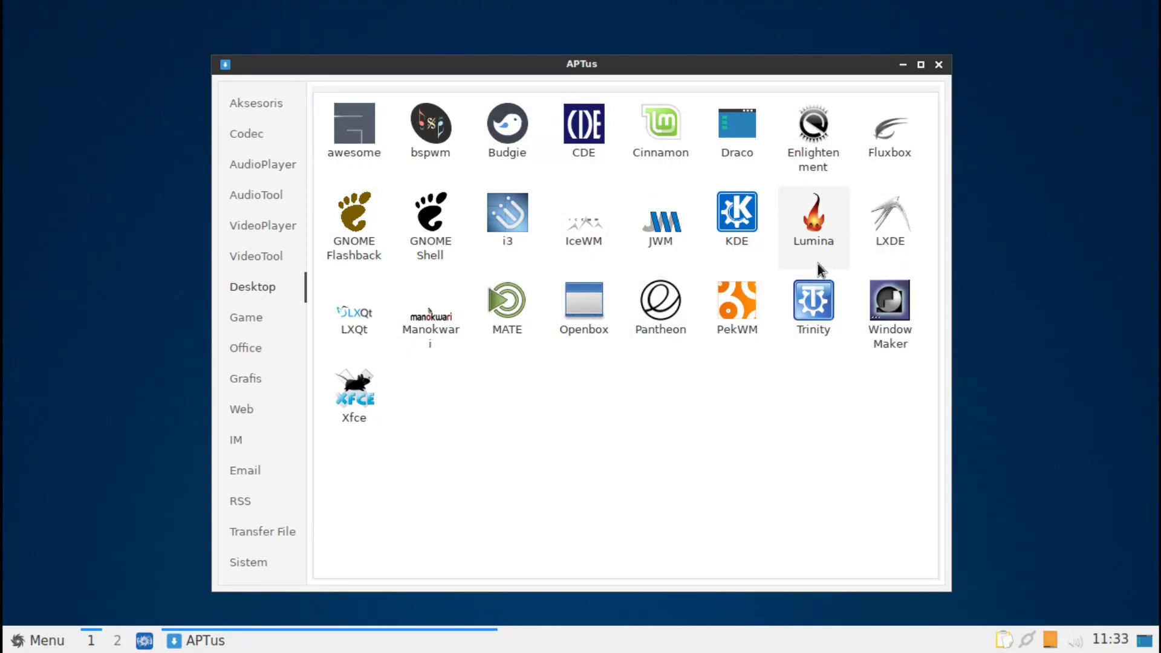
click(939, 64)
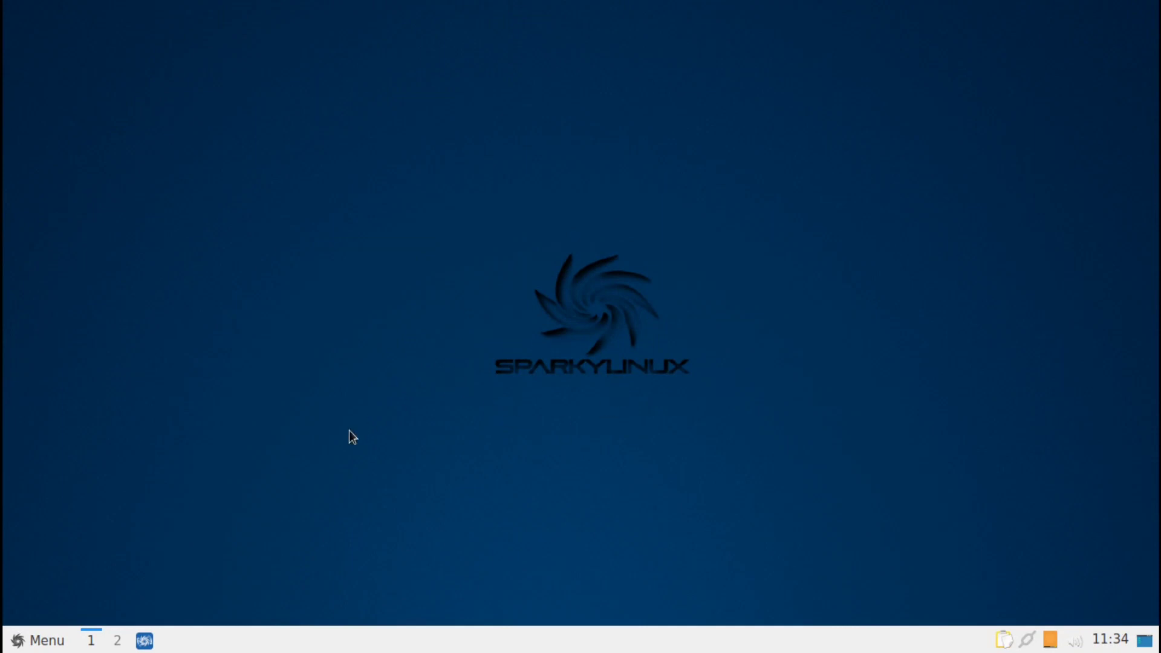
Launch Synaptic Package Manager, authenticating with the account password
click(40, 639)
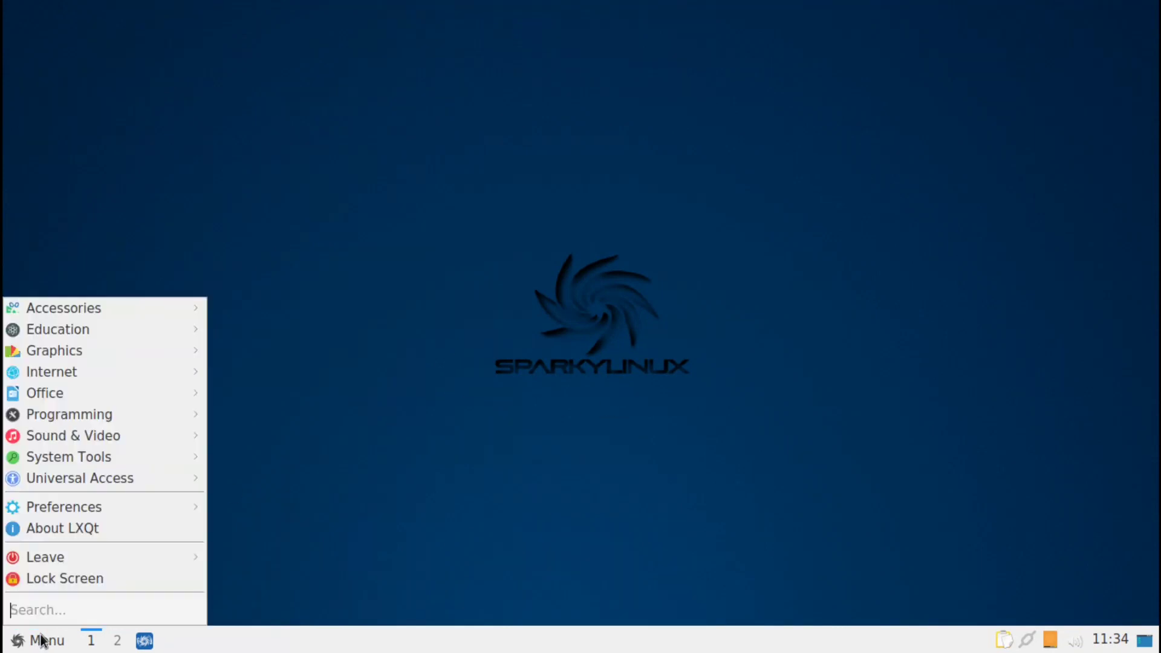
mouse_move(133, 508)
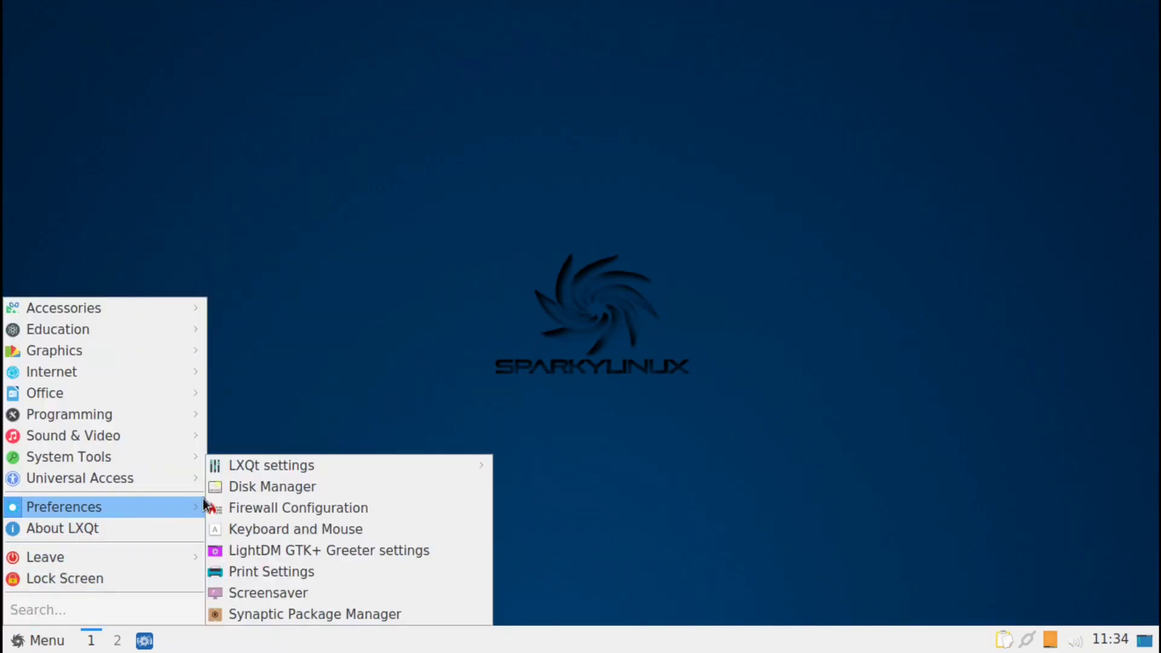
click(394, 608)
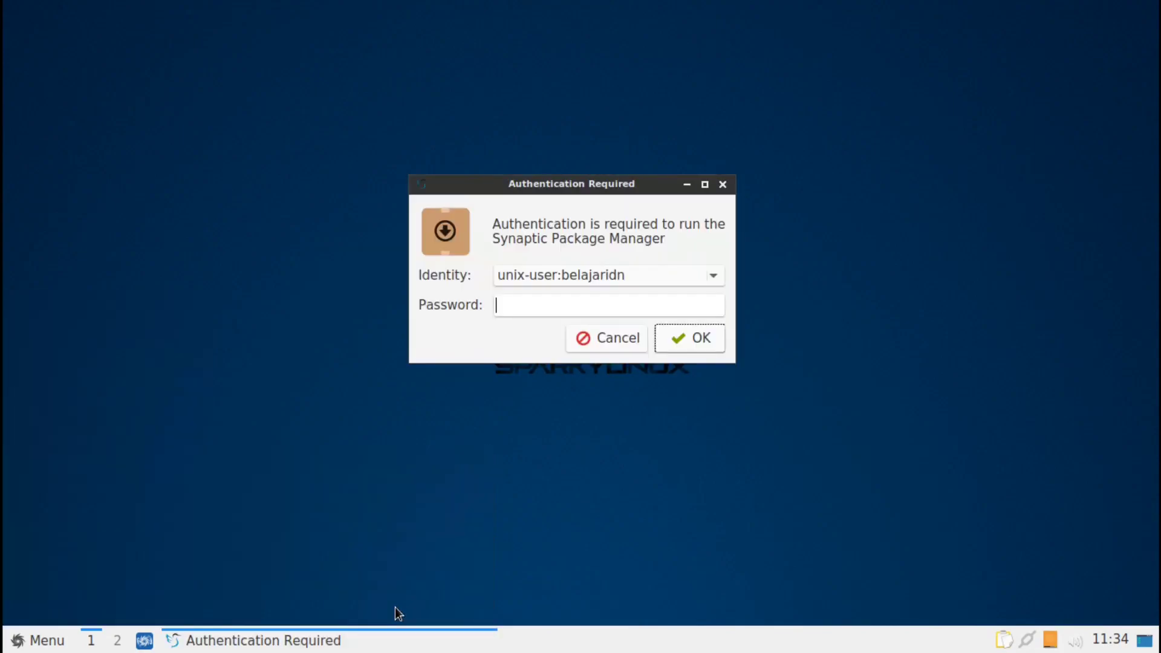
text(********)
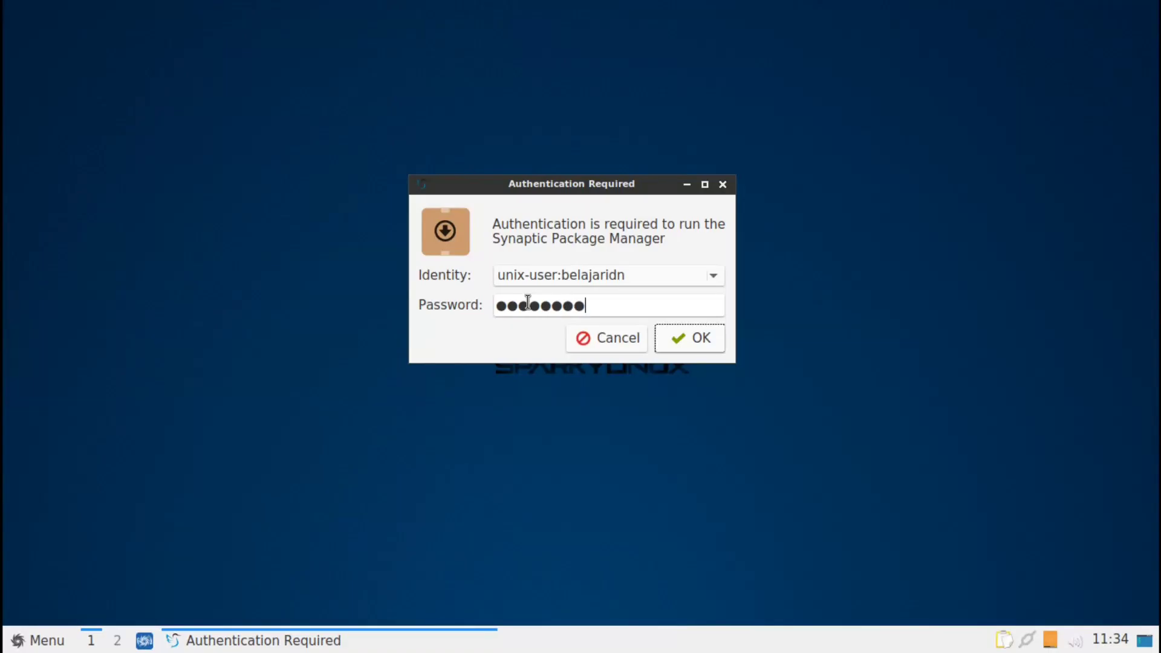
key(Return)
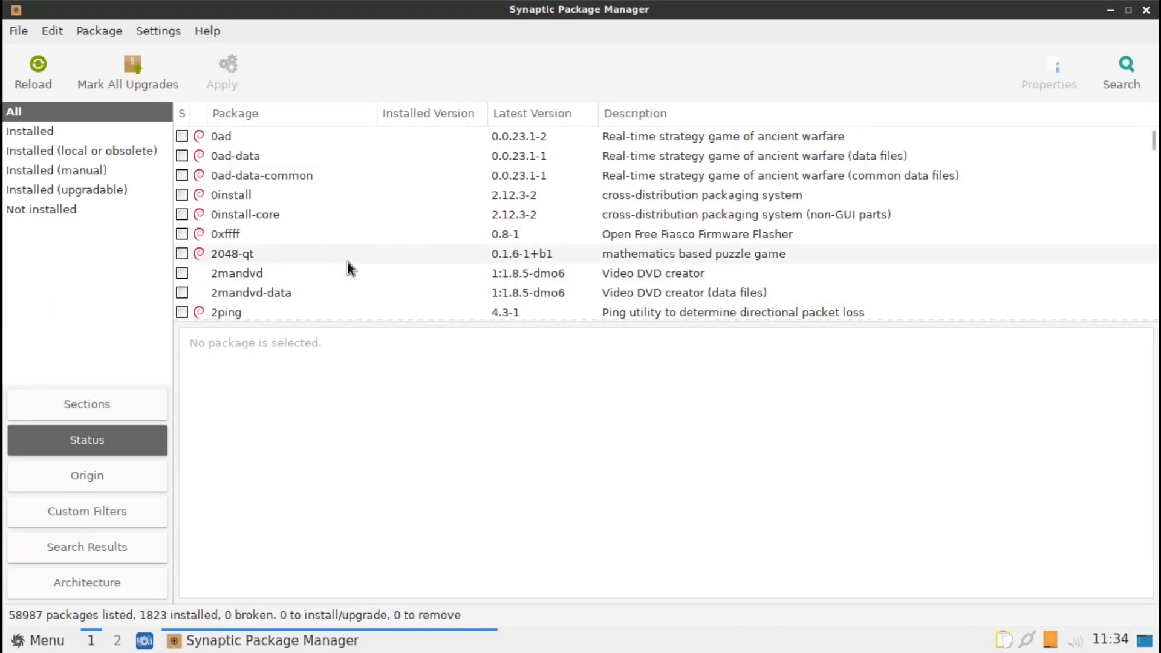
View the Installed (local or obsolete) and Installed (manual) package lists, and close Synaptic
click(78, 149)
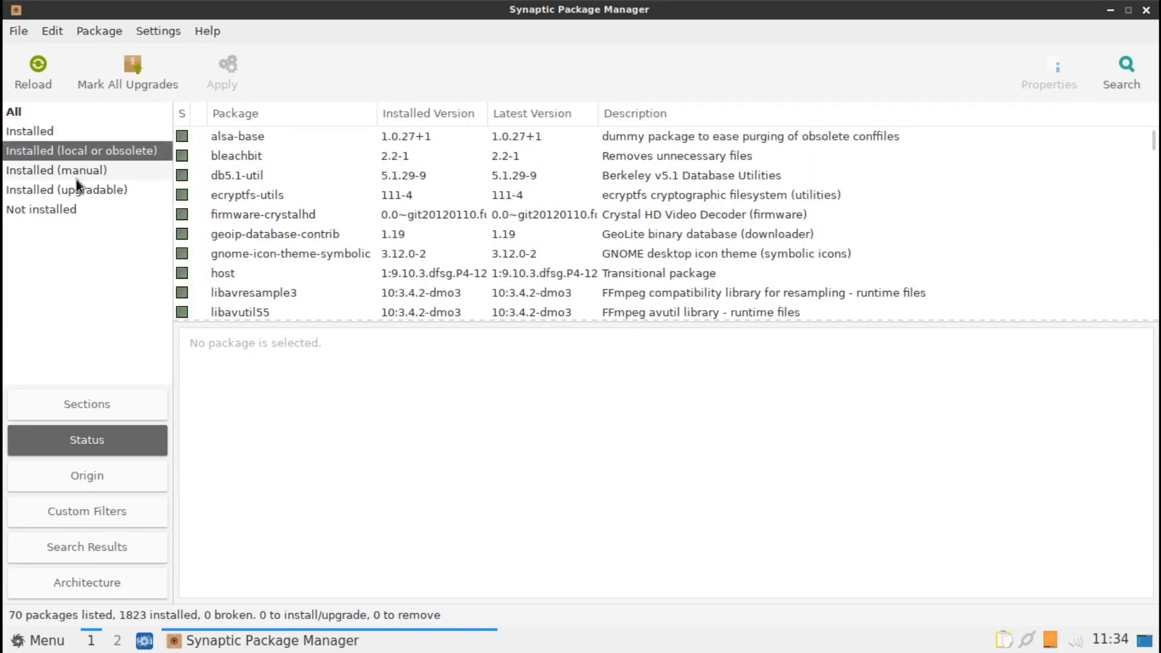
click(77, 174)
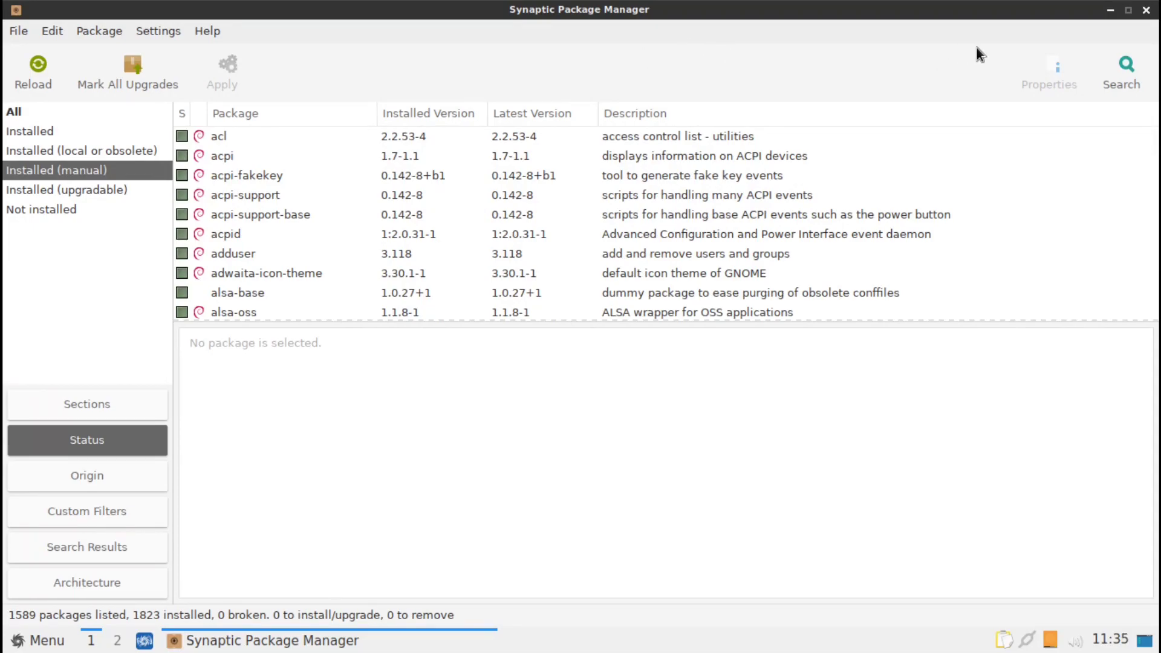
click(1146, 10)
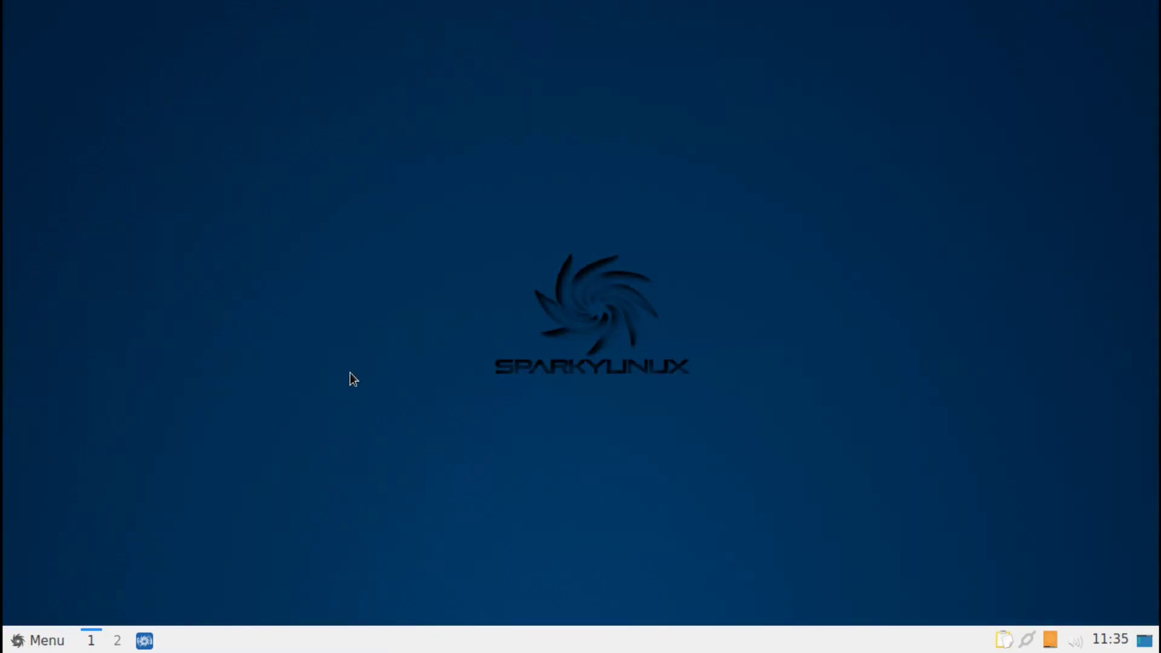
Look through the Internet, Programming, Universal Access and System Tools application categories, and open the session's Leave dialog
click(55, 636)
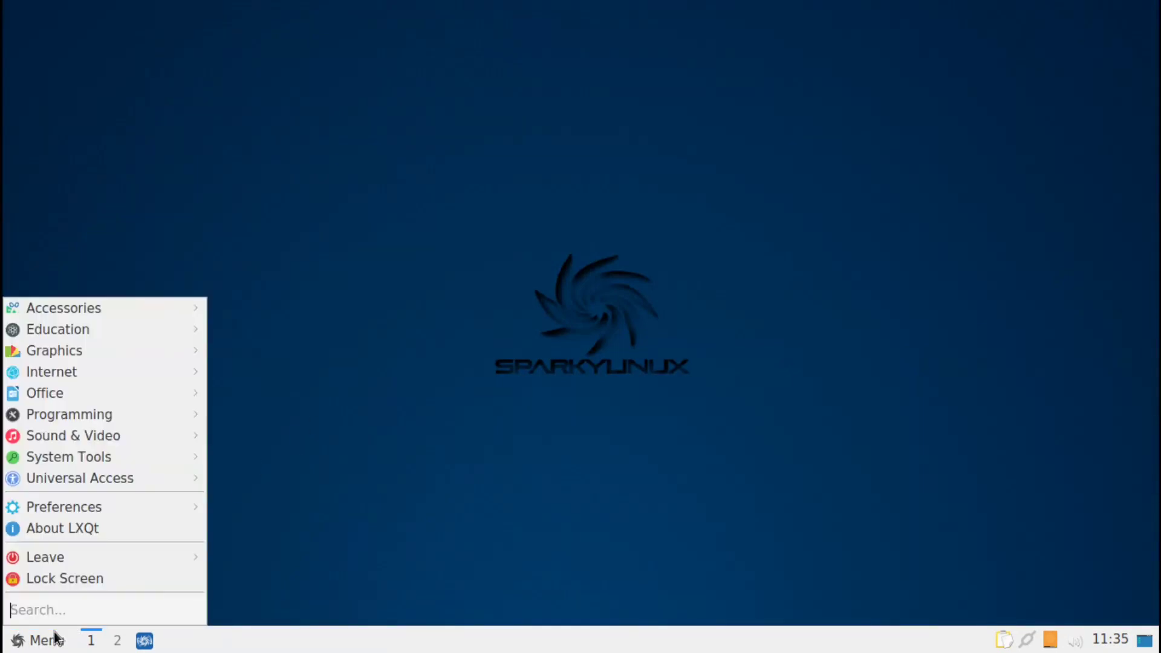
mouse_move(133, 360)
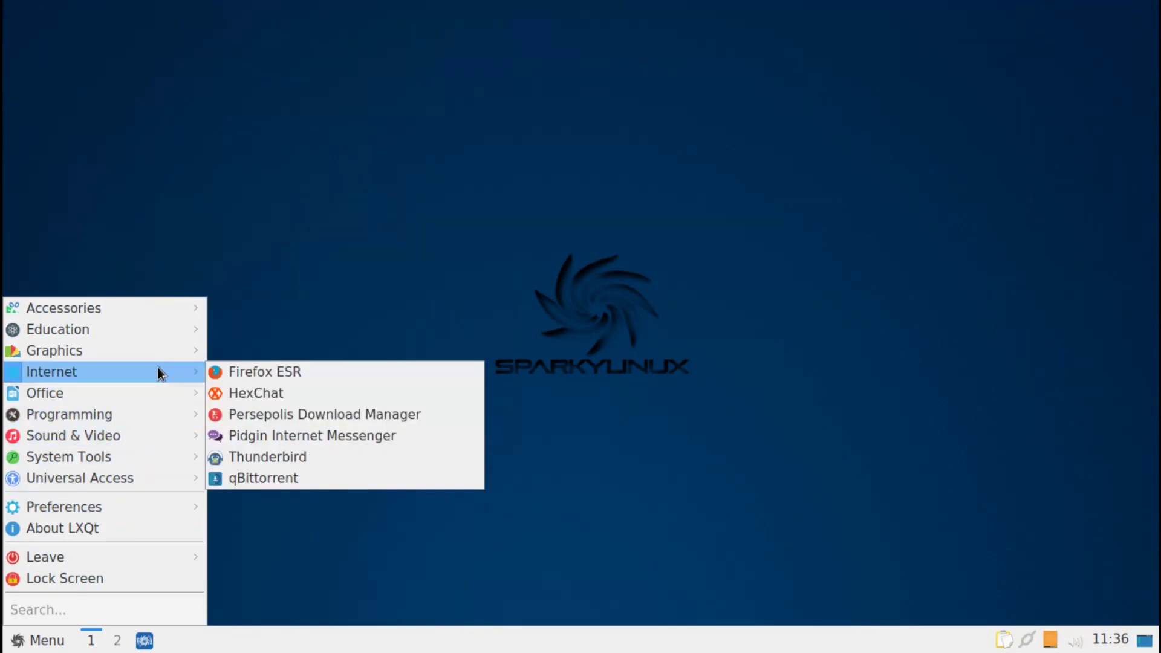
mouse_move(159, 415)
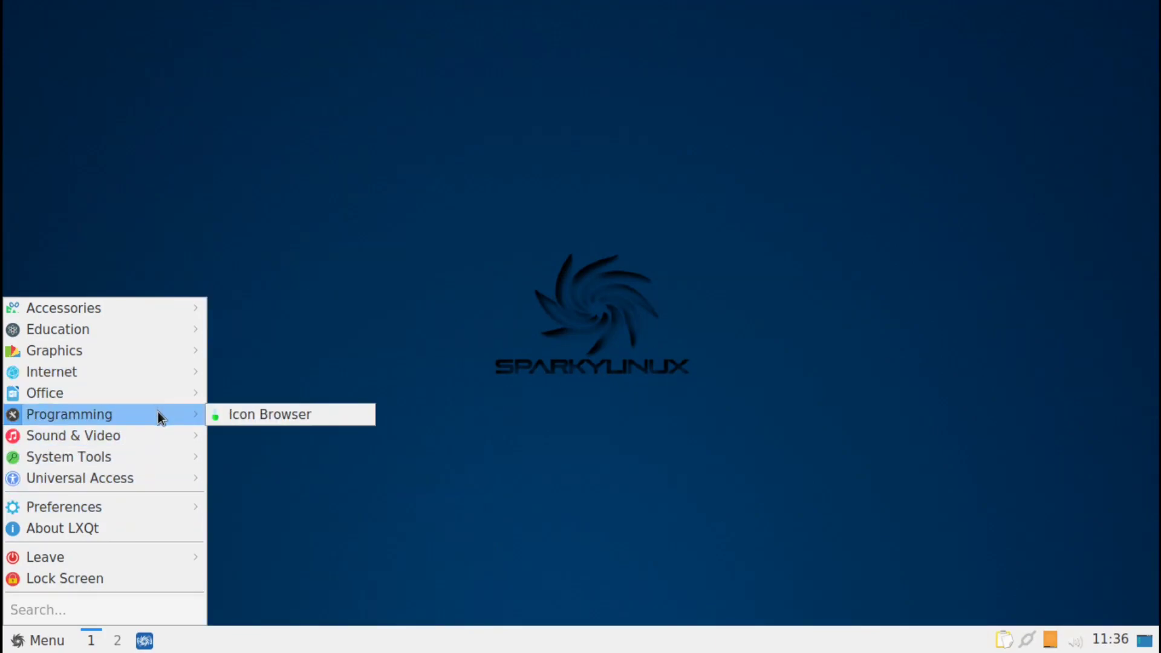
mouse_move(157, 484)
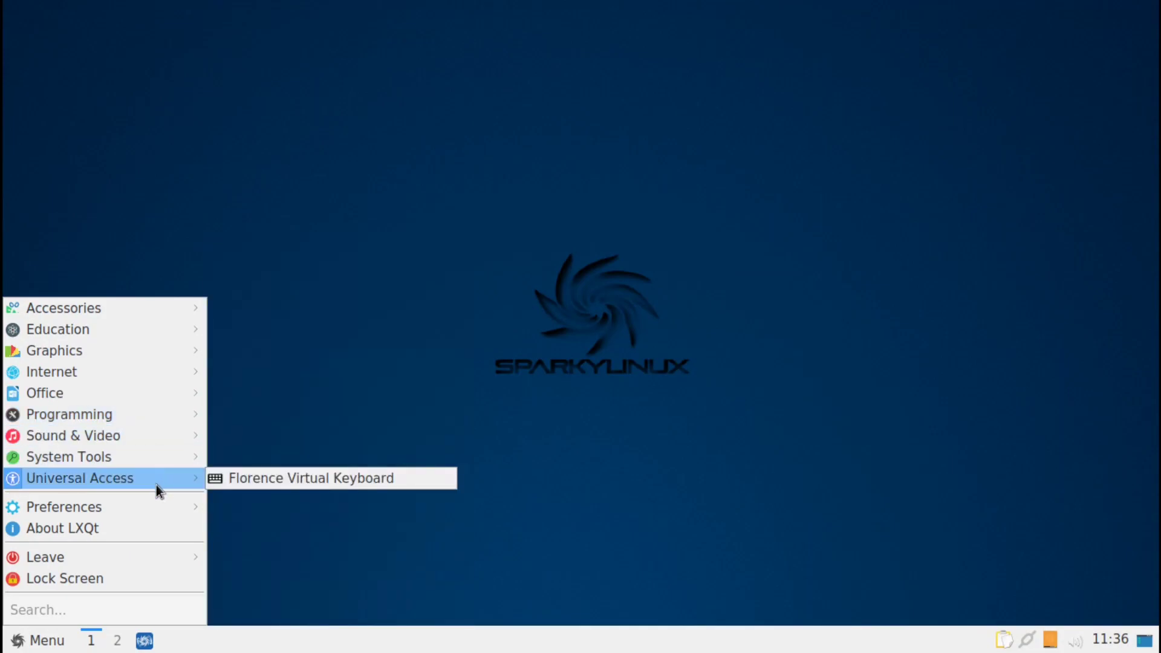
mouse_move(157, 514)
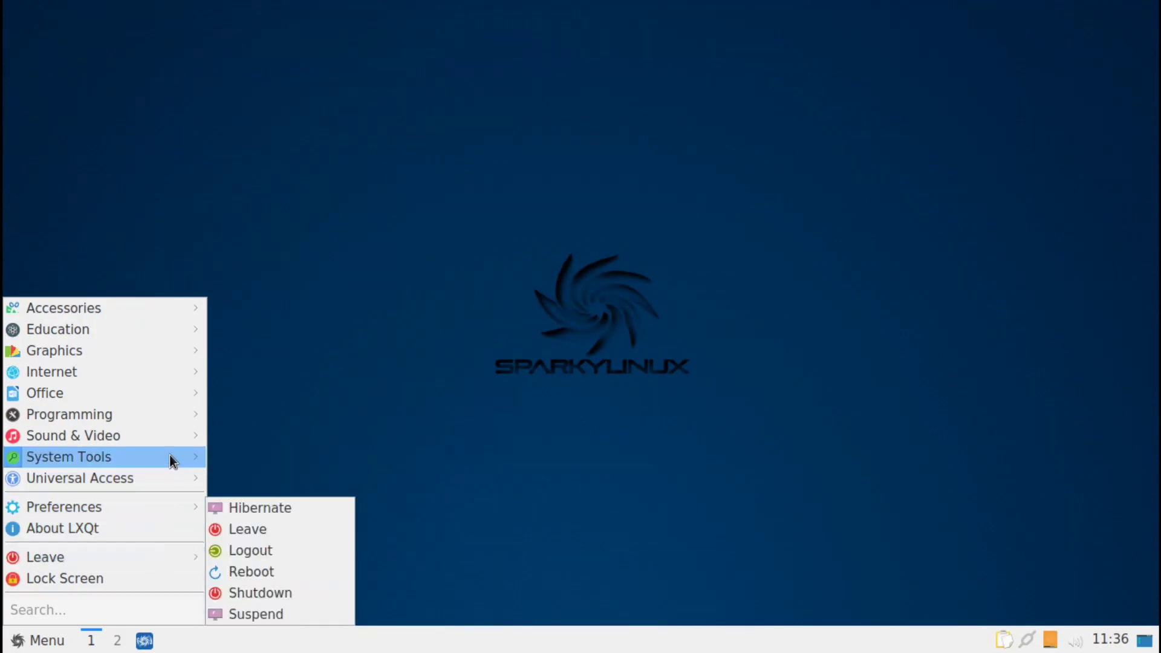
mouse_move(170, 456)
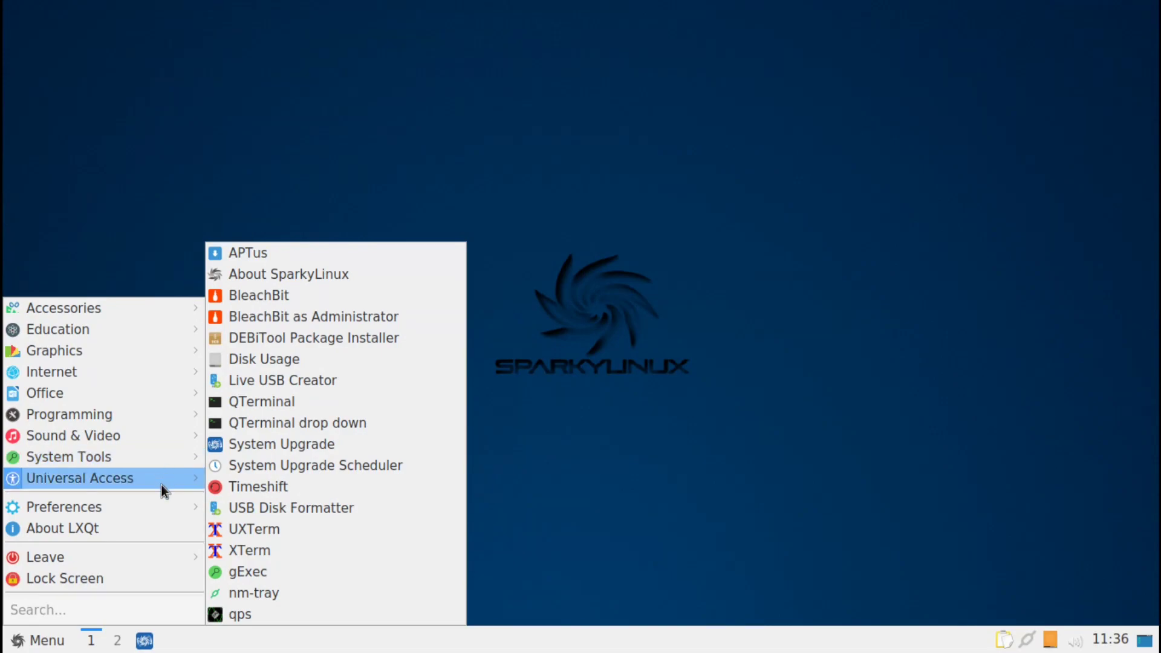
mouse_move(167, 557)
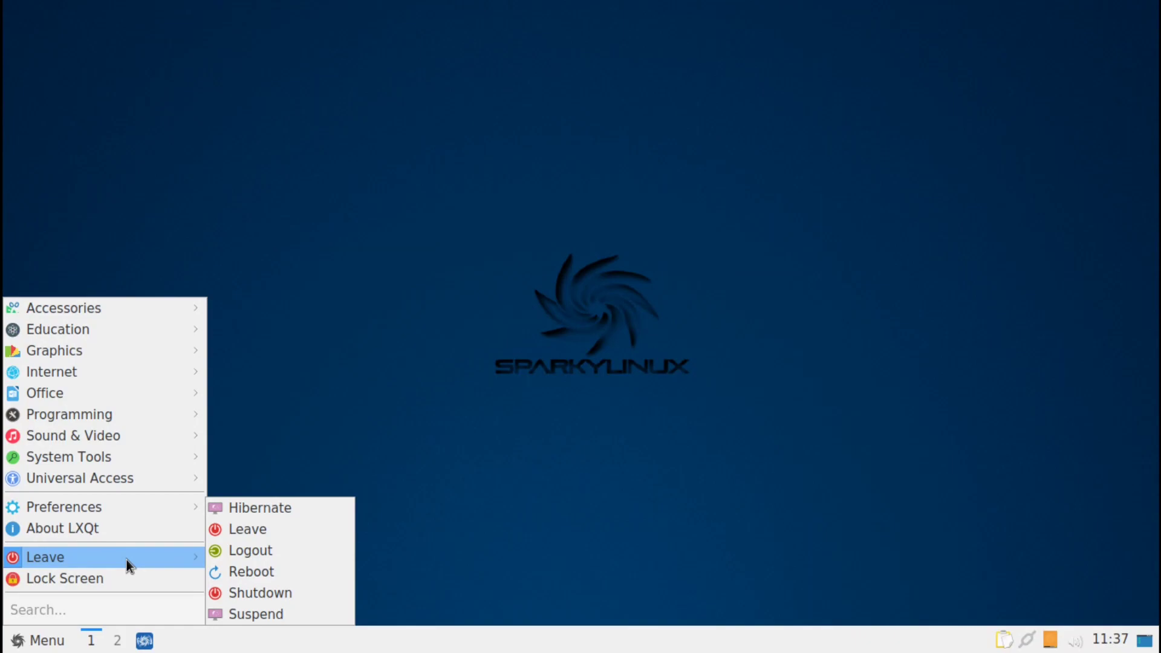
click(299, 530)
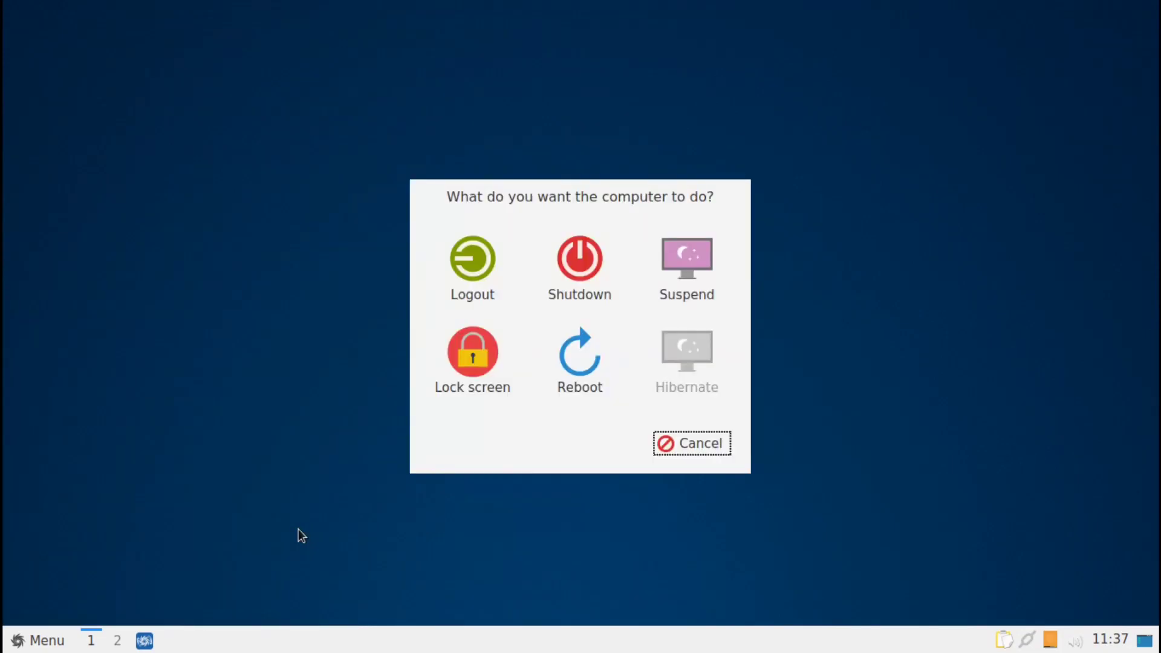